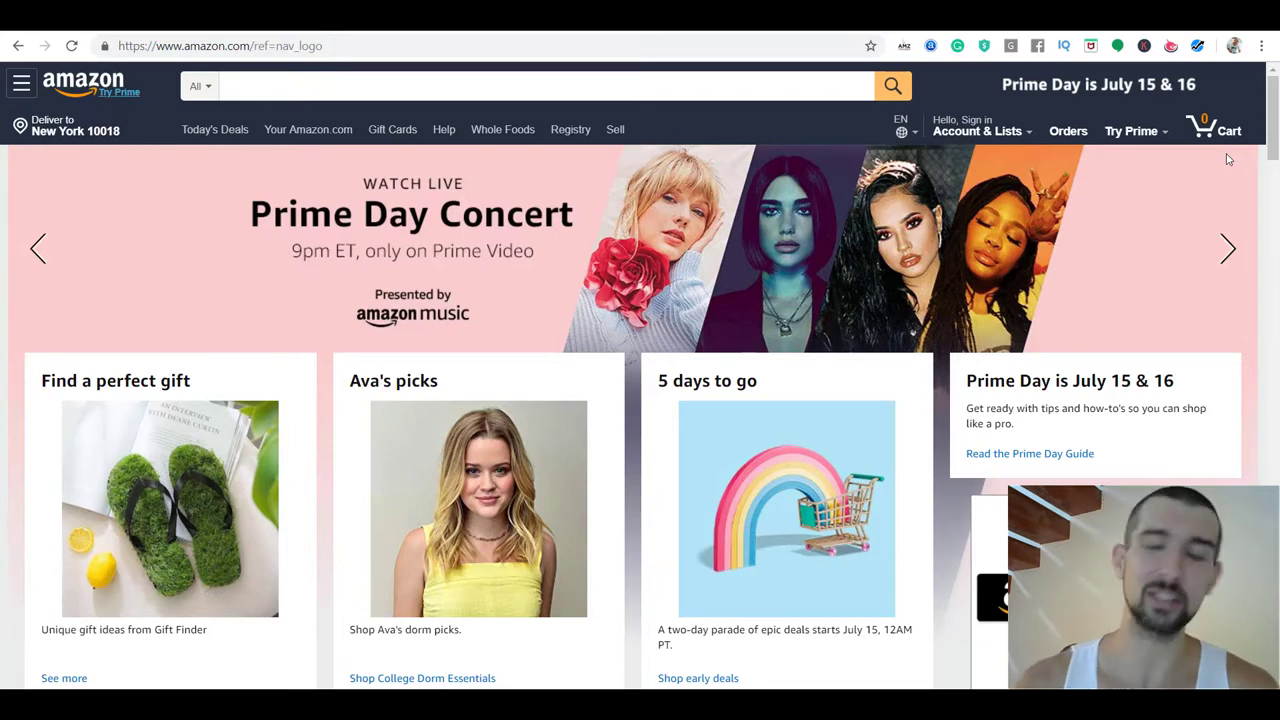
- Enter "fishing" in Amazon's product search to bring up keyword suggestions with their search volumes
left_click(581, 87)
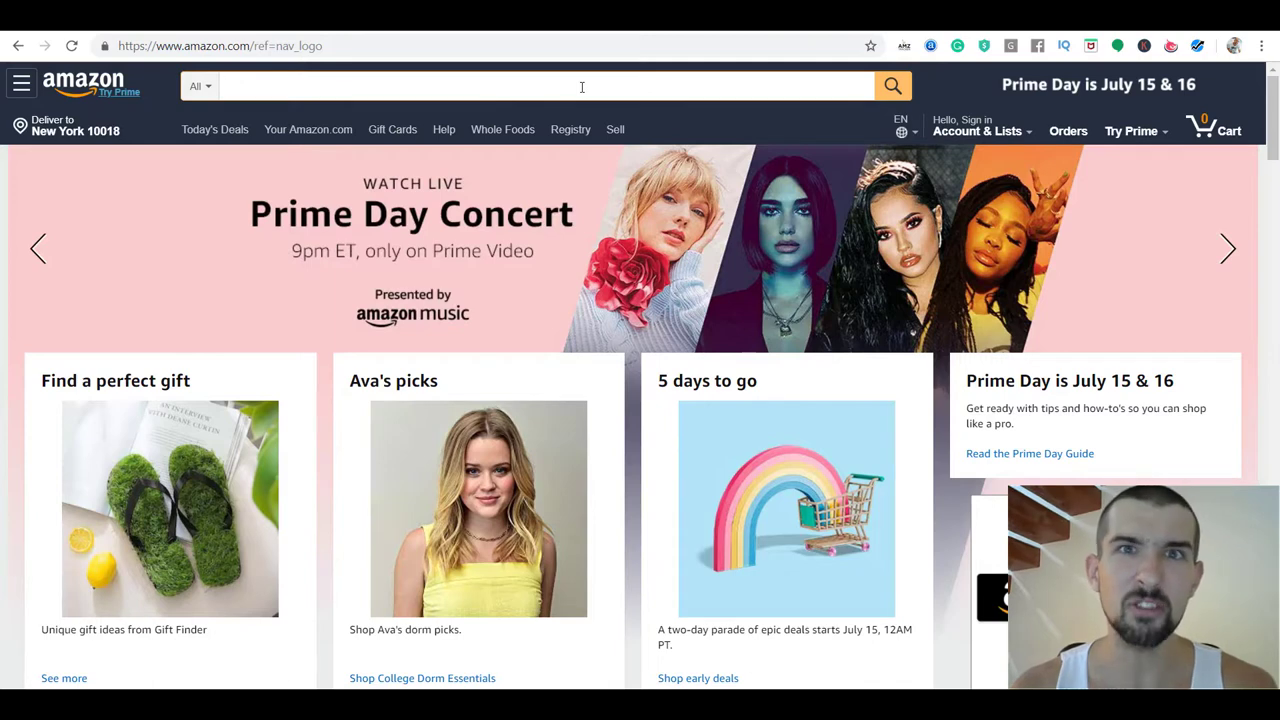
type("fishing")
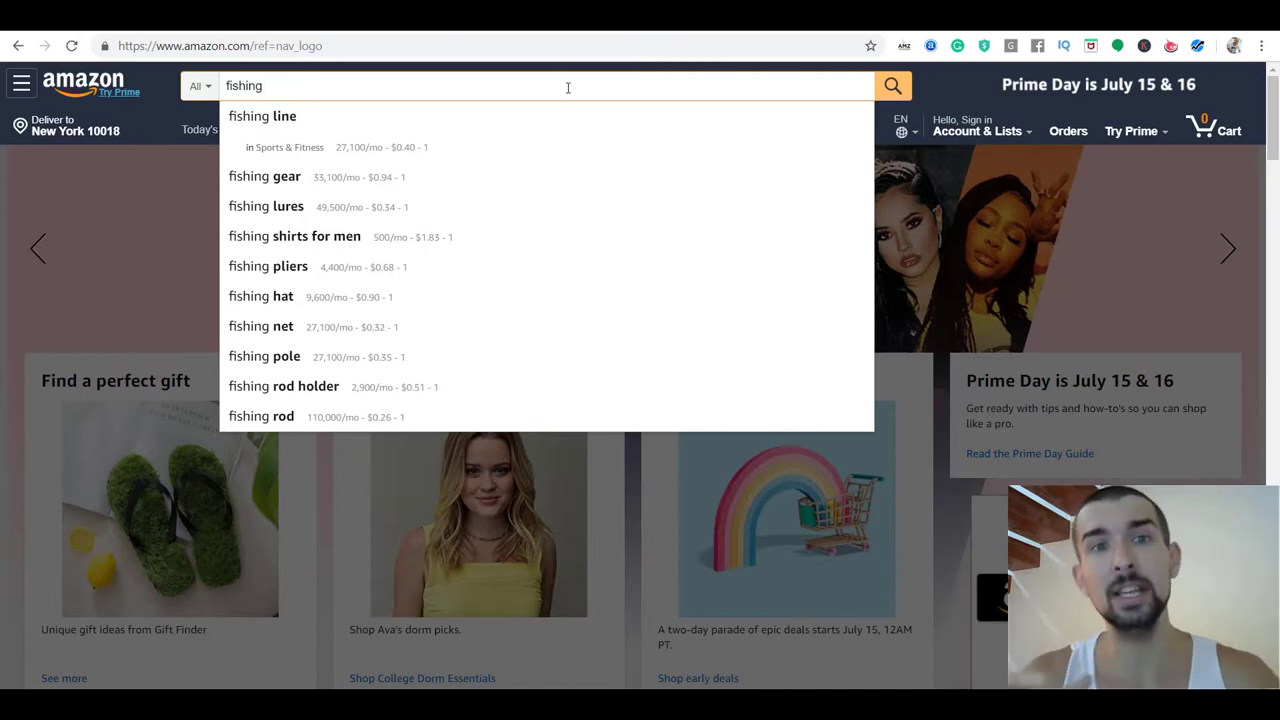
- Switch to the Keywords Everywhere website and look over its homepage and the list of supported websites
left_click(875, 30)
left_click_drag(1272, 445, 1277, 52)
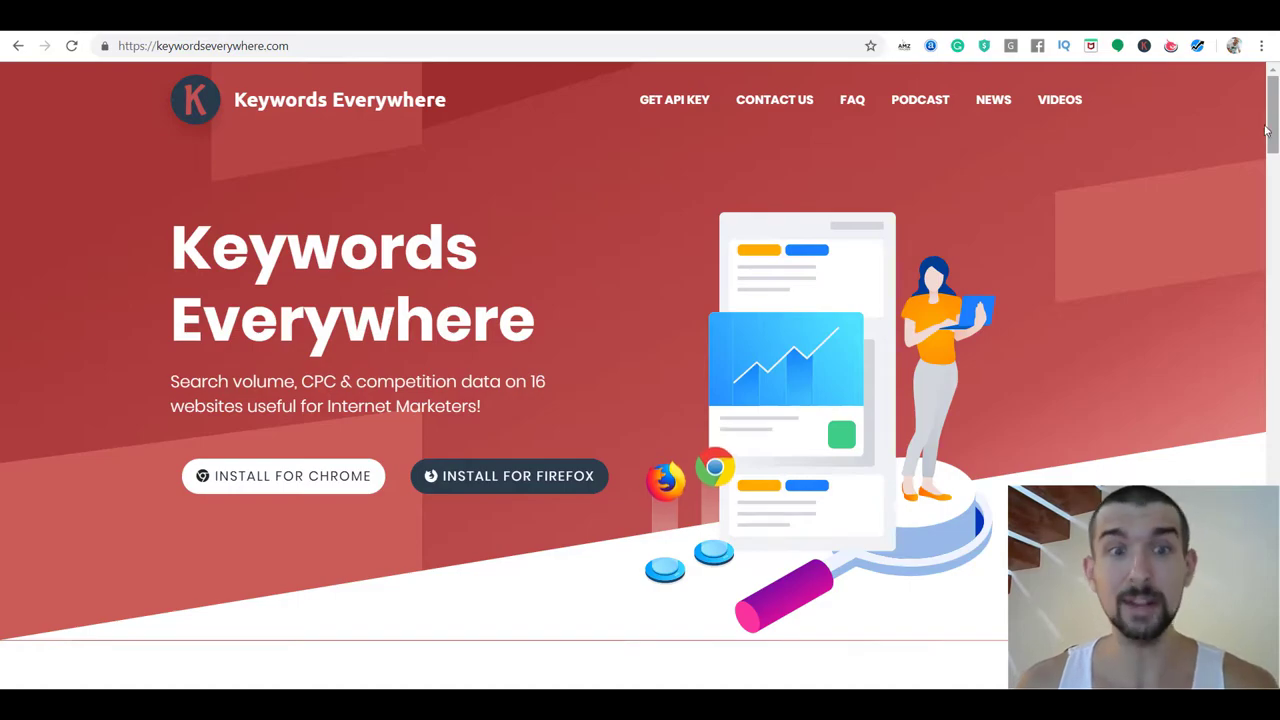
left_click_drag(1268, 110, 1240, 460)
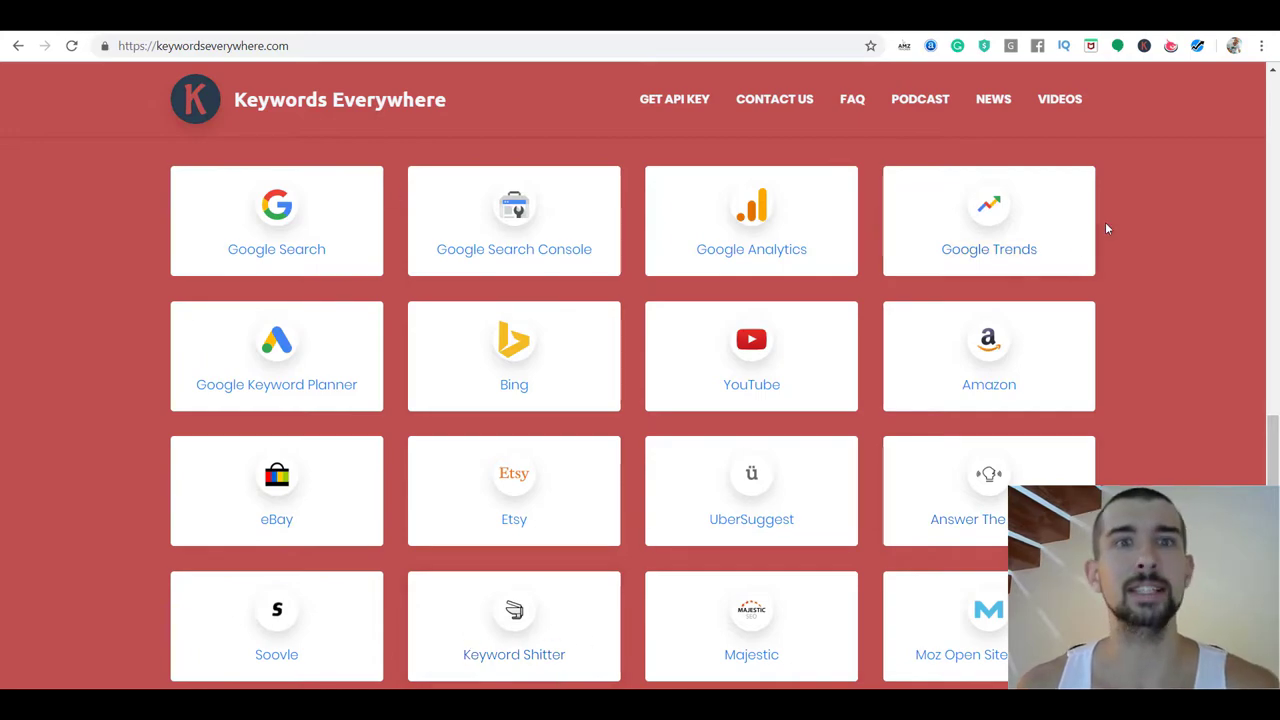
scroll(818, 228, "up", 15)
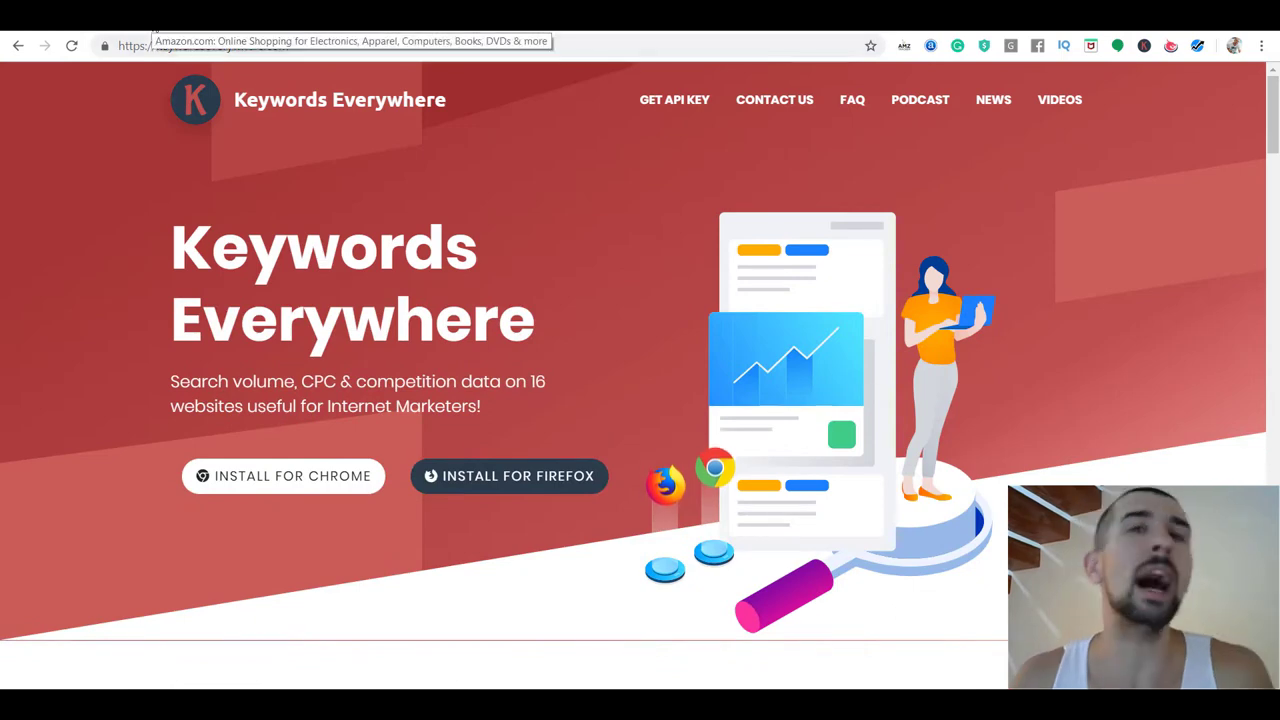
- Return to Amazon and compare the search suggestions for "fishing q", "fishing w" and "fishing wa"
left_click(330, 15)
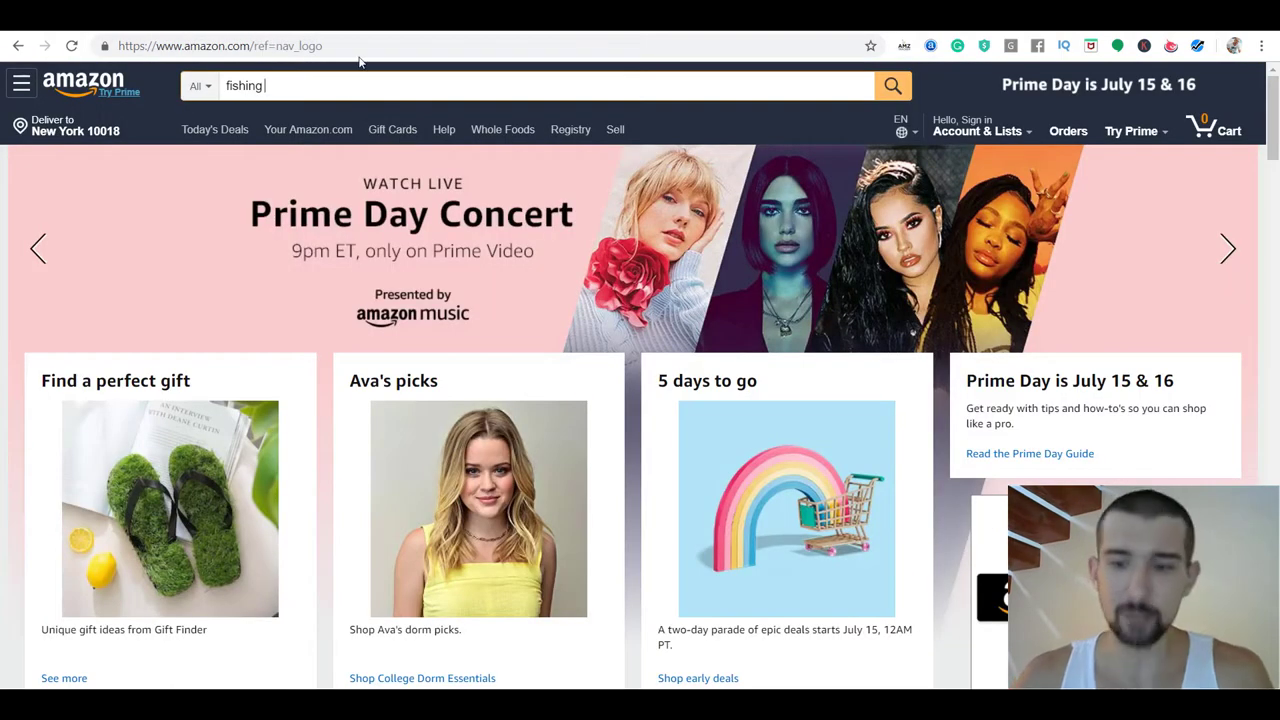
key("BackSpace")
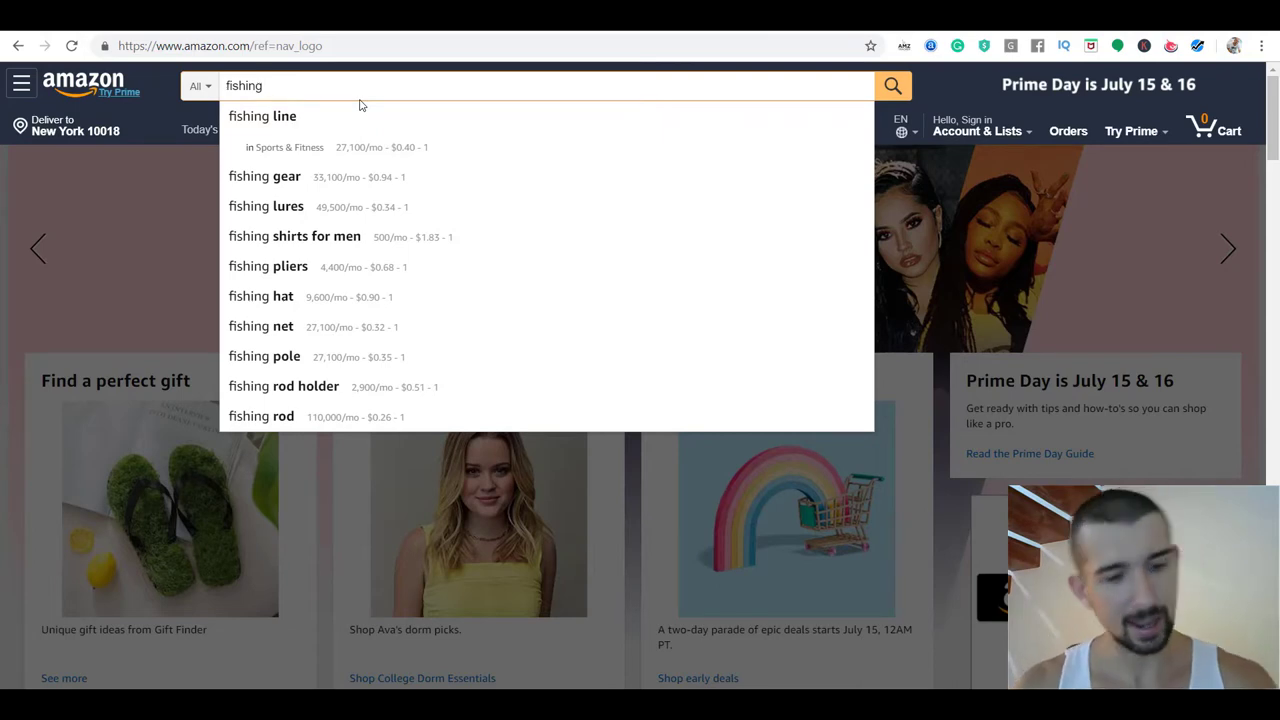
type("q")
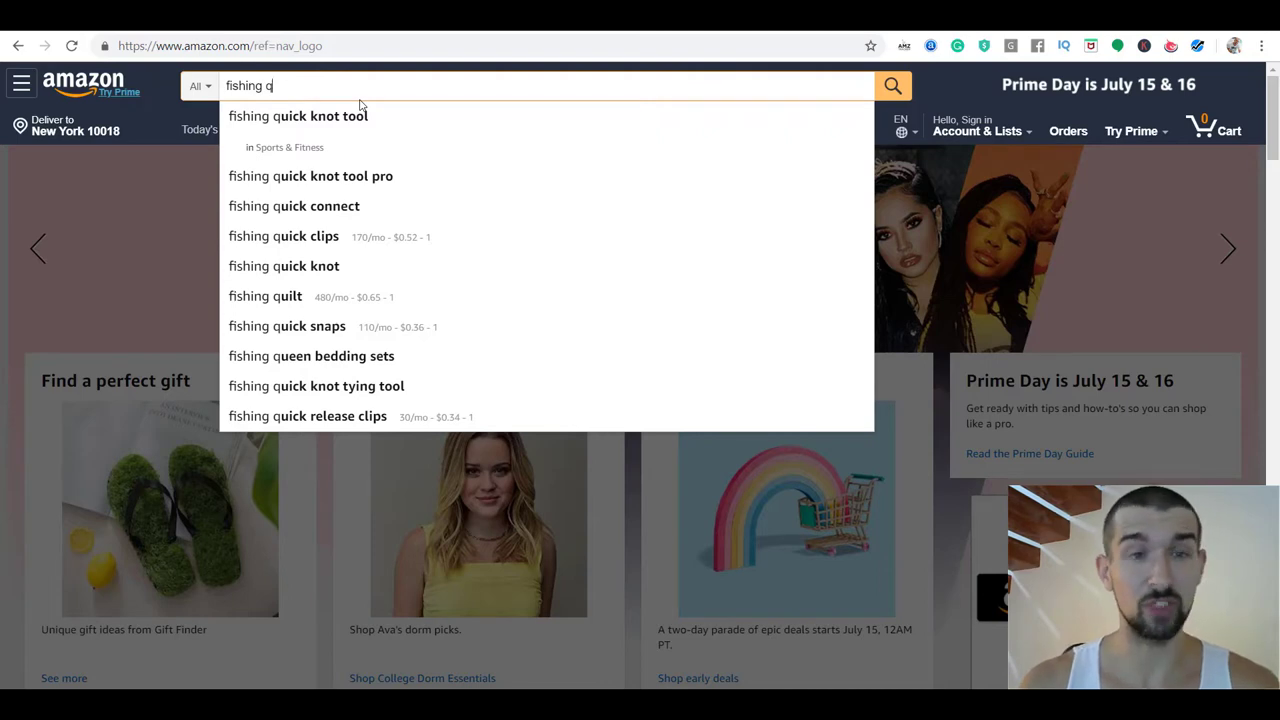
key("BackSpace")
type("w")
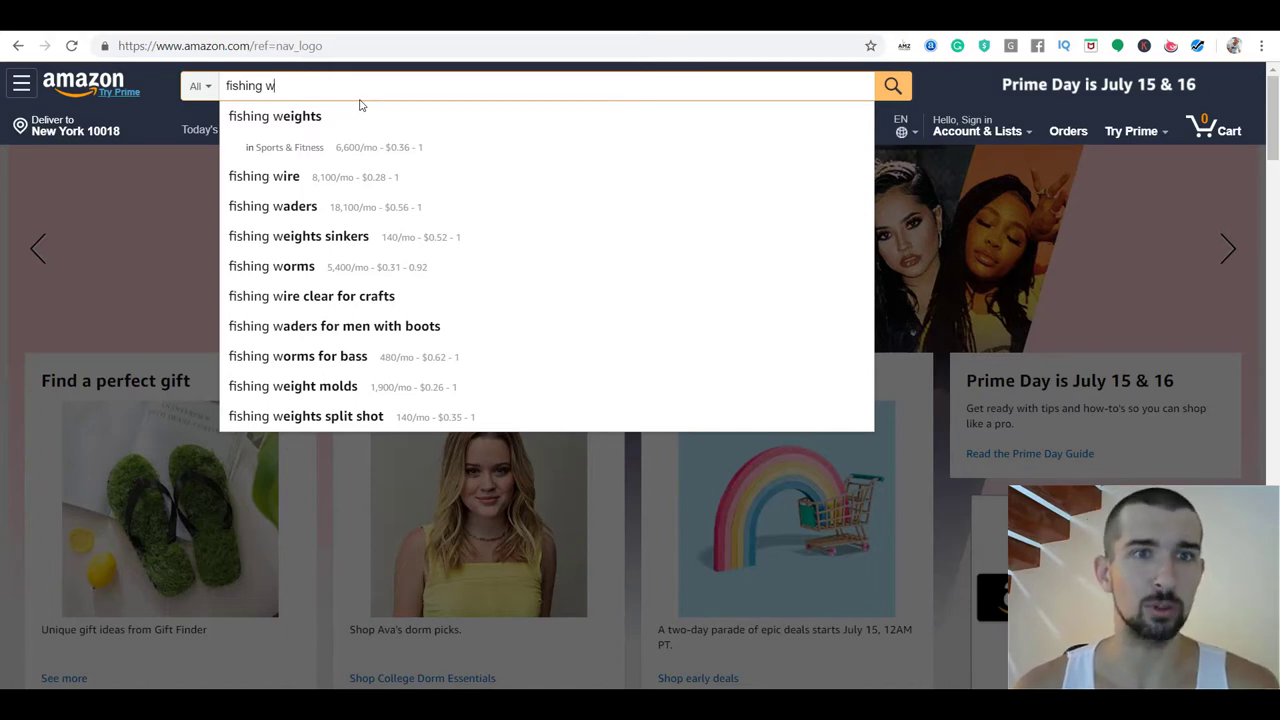
type("a")
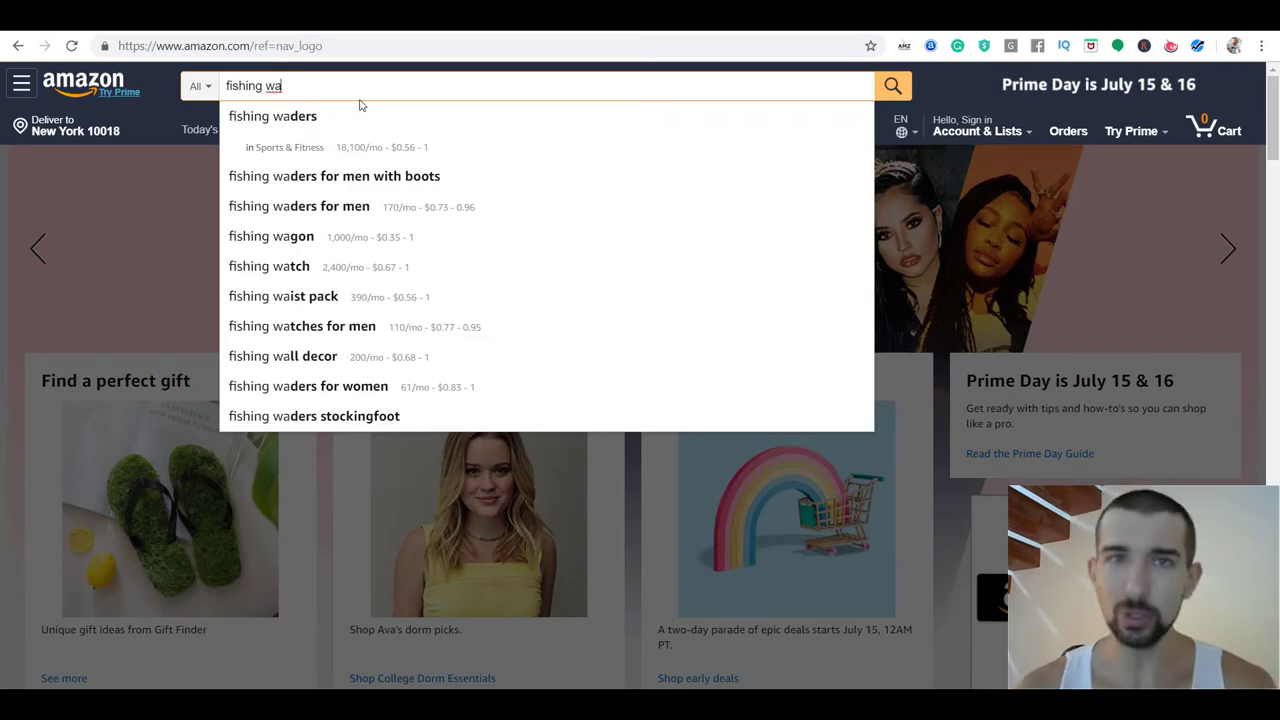
key("BackSpace")
key("BackSpace")
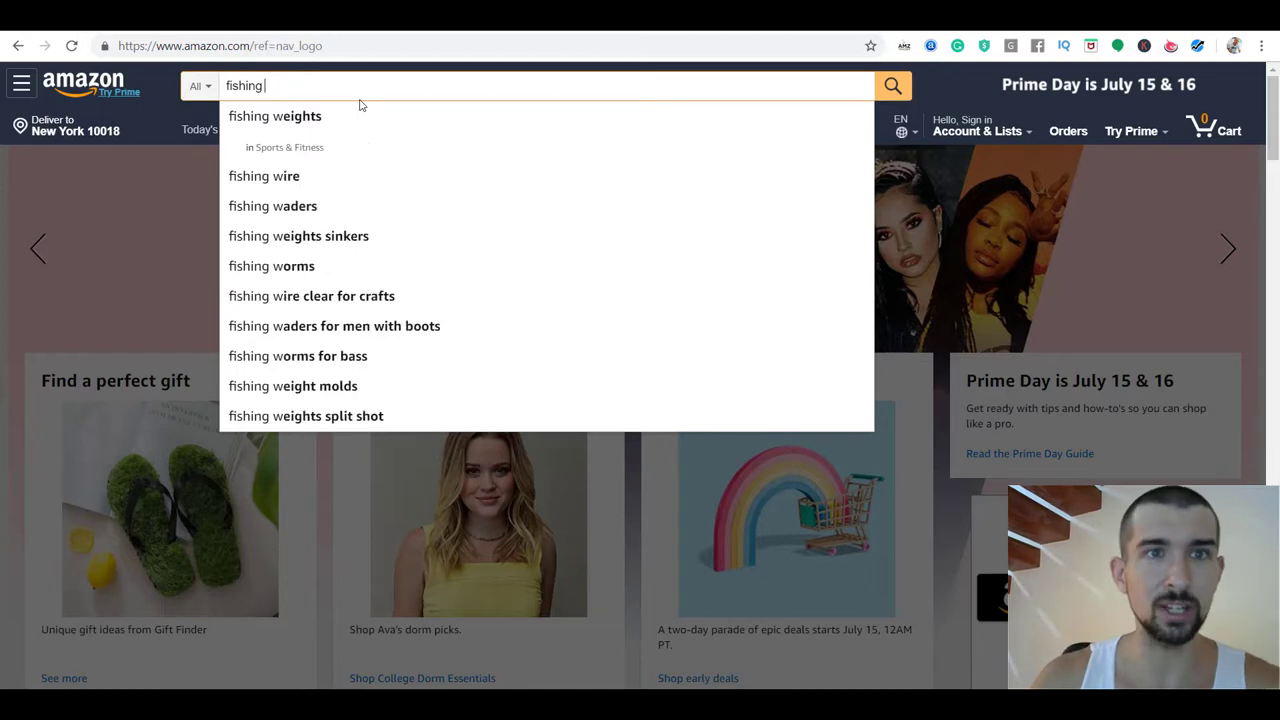
- Search Amazon for "fishing waders" using the suggestions for "fishing w", and look through the product results
type("w")
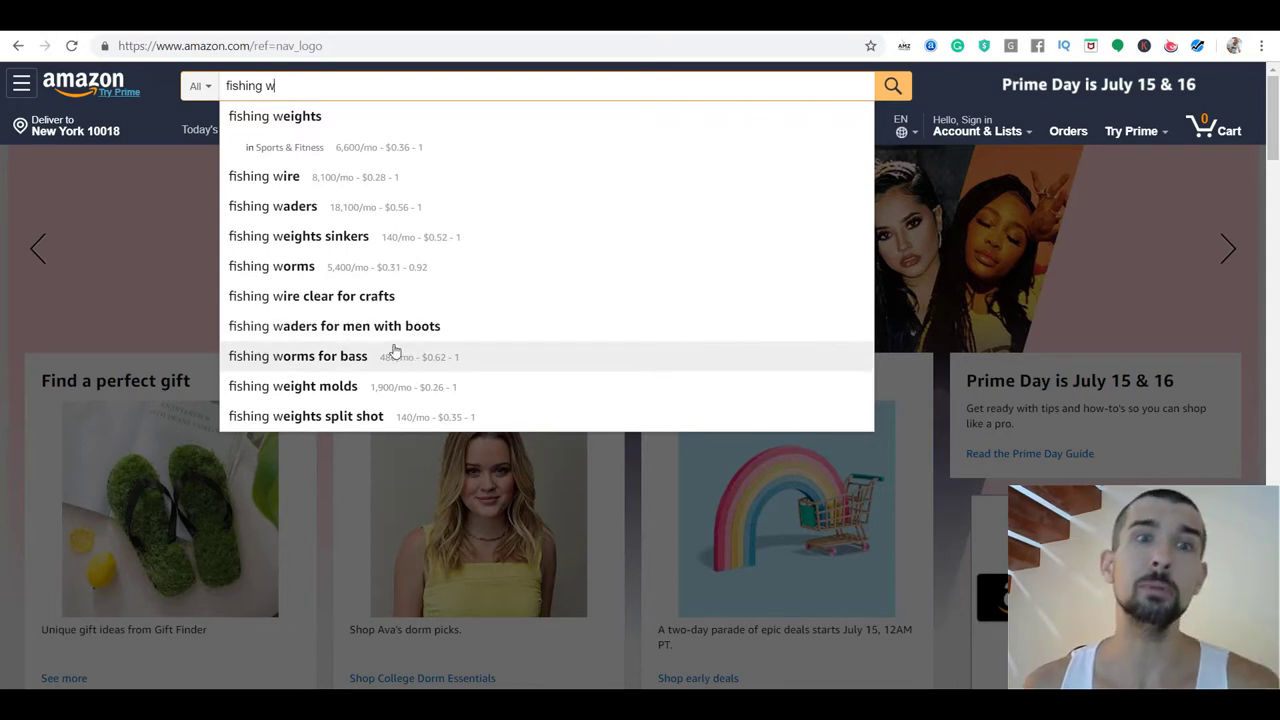
left_click(312, 206)
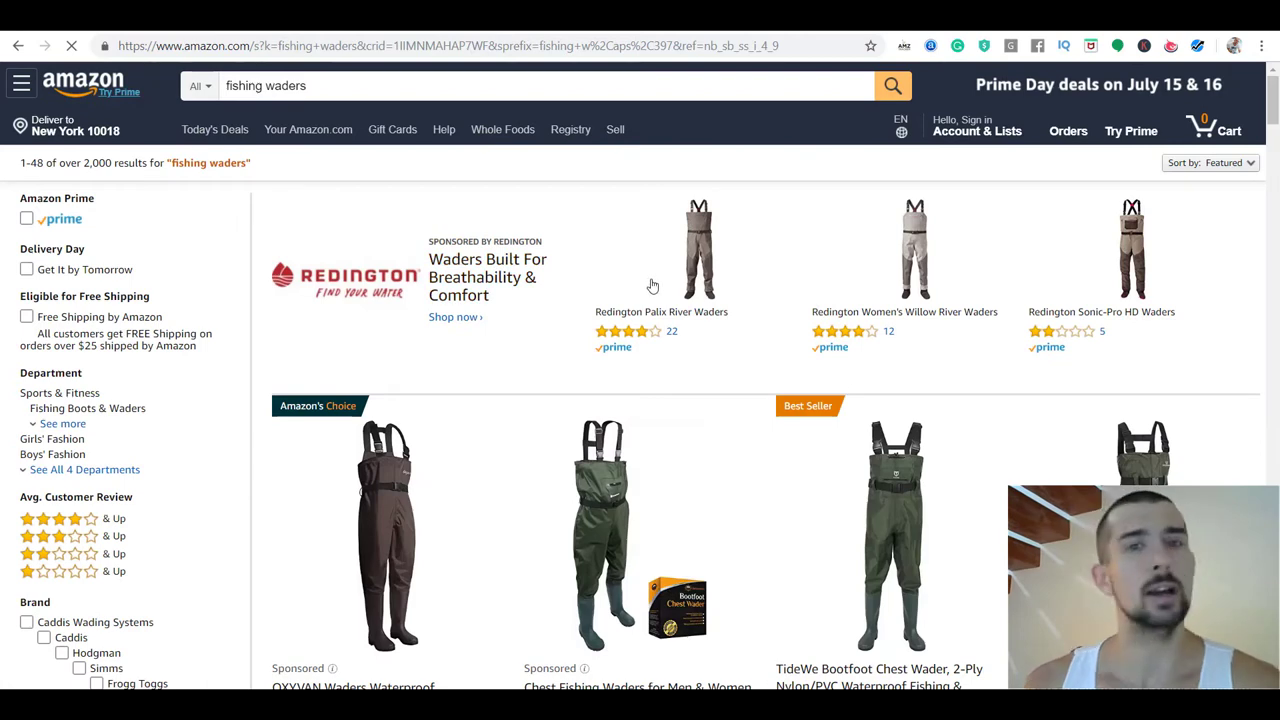
scroll(1004, 410, "down", 2)
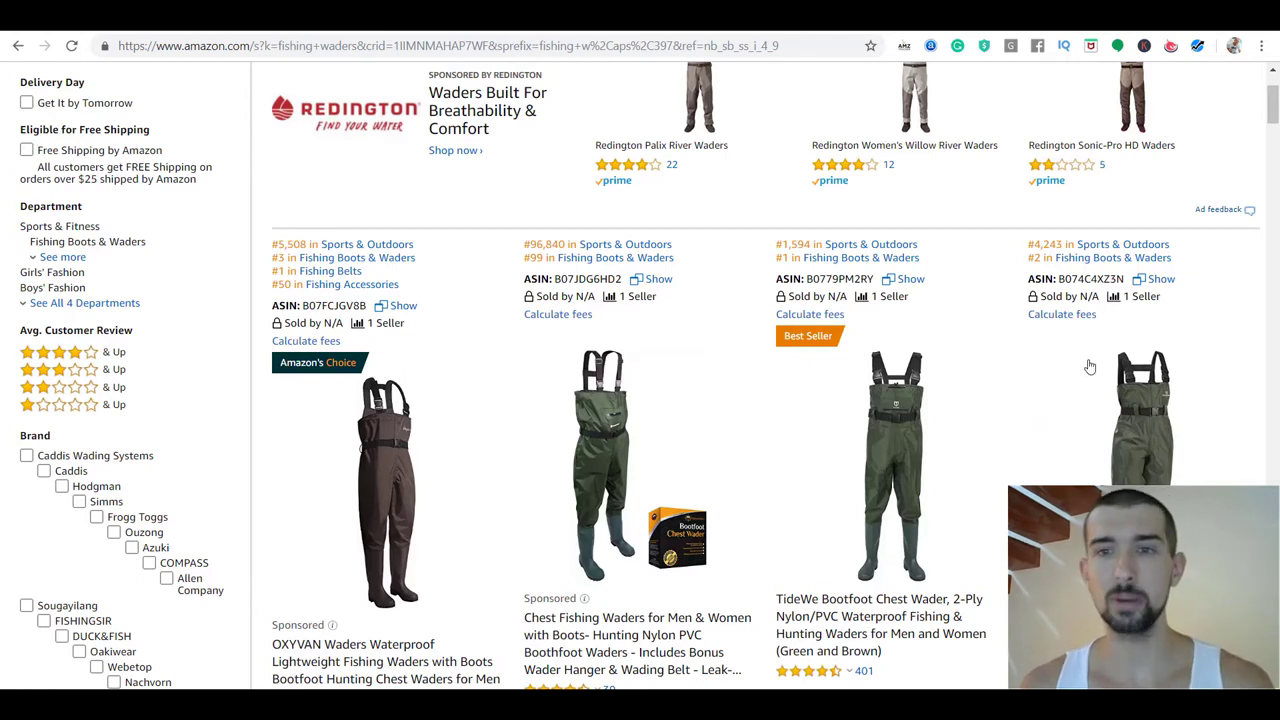
scroll(1083, 335, "down", 2)
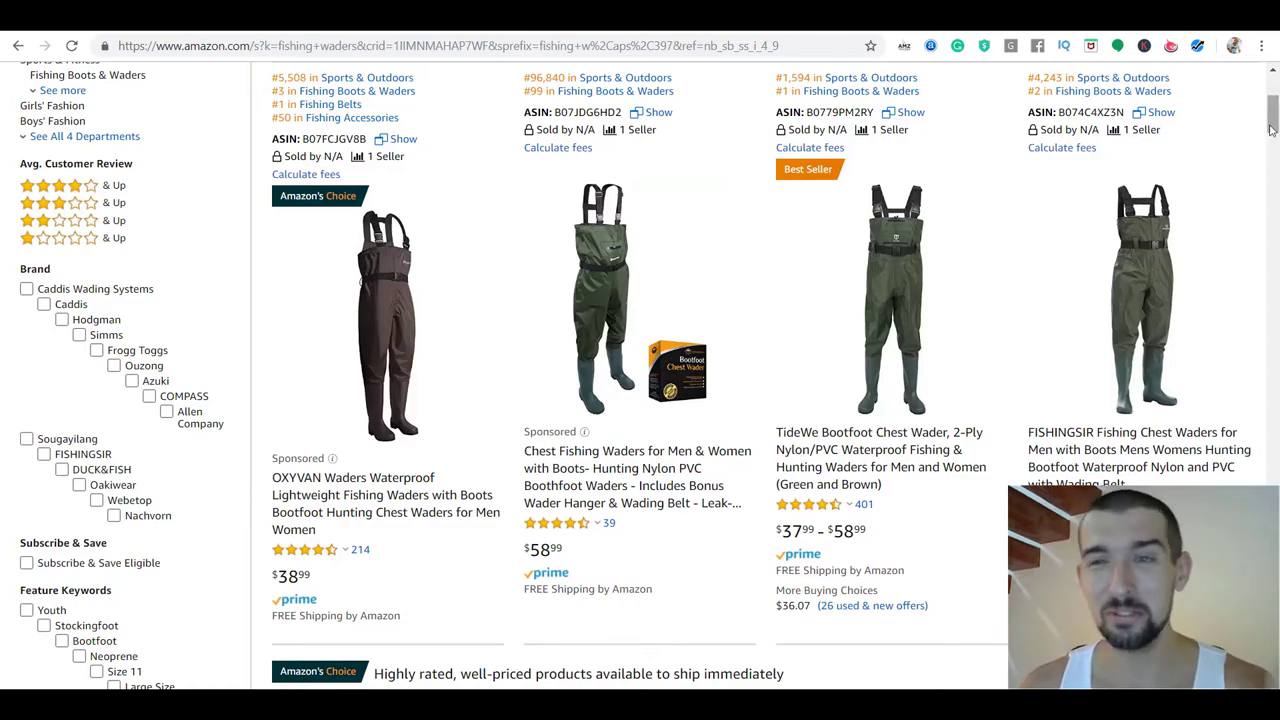
left_click_drag(1275, 128, 1277, 190)
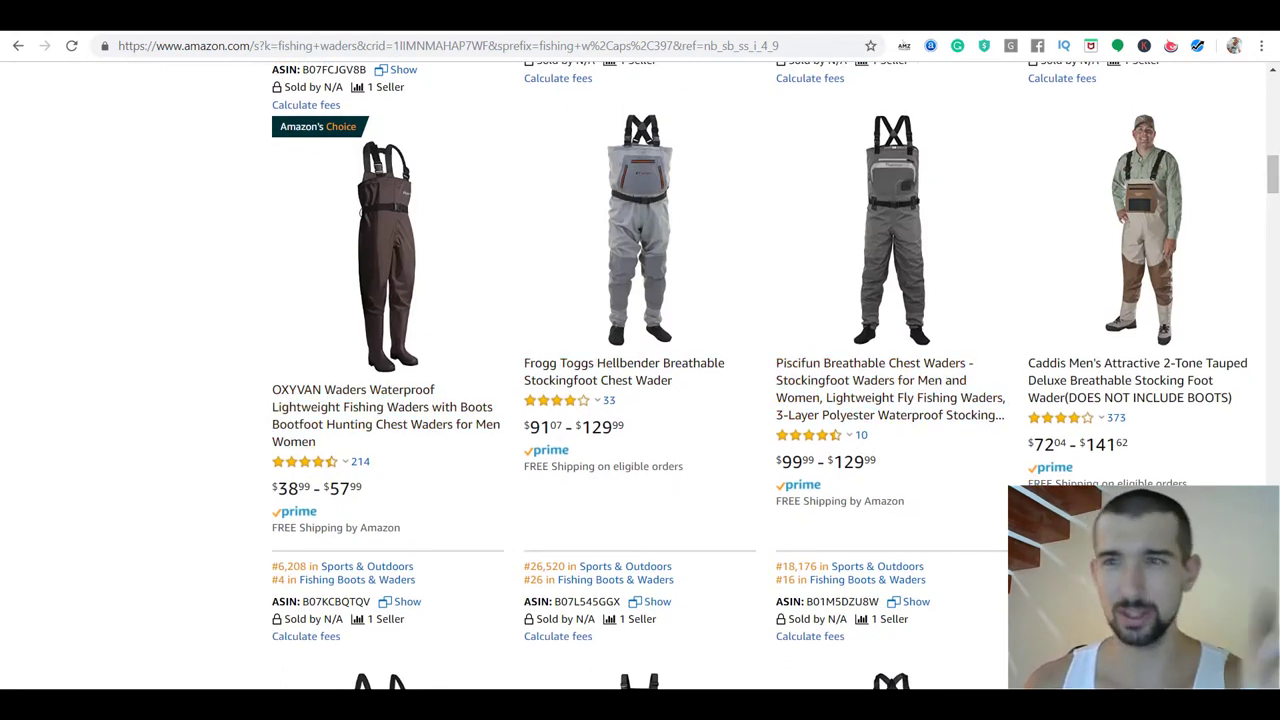
left_click_drag(1273, 157, 1270, 85)
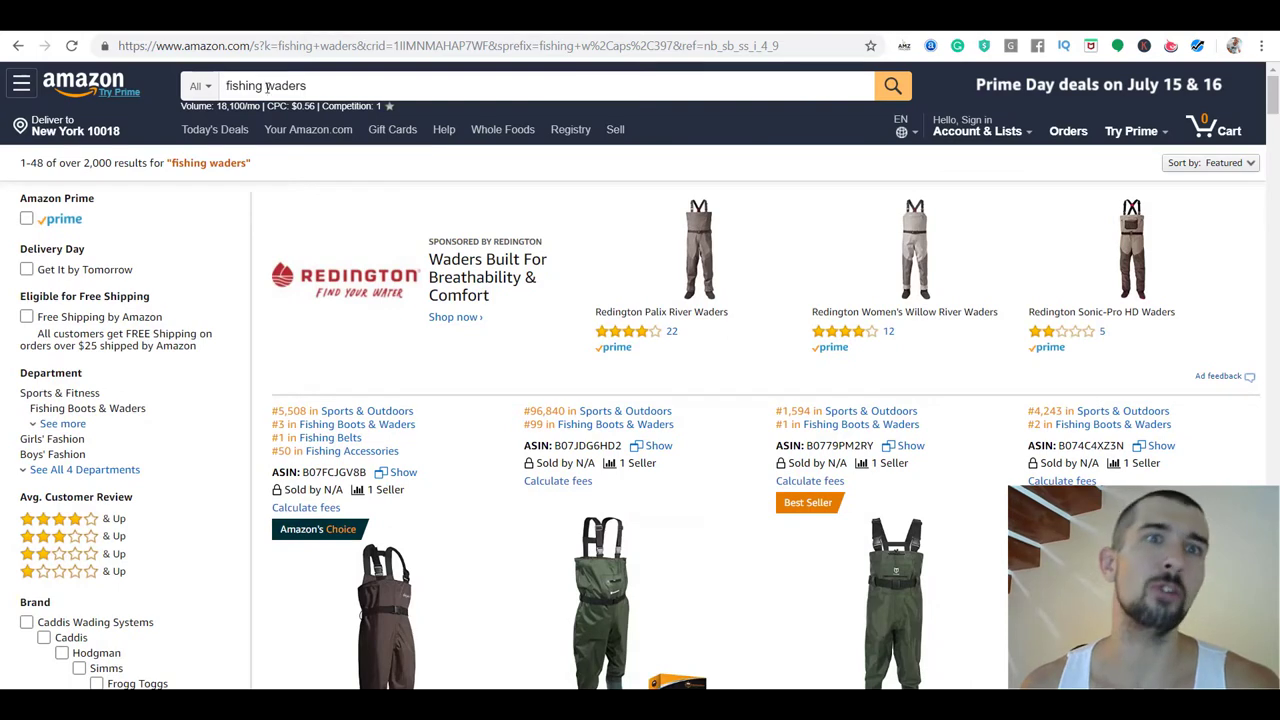
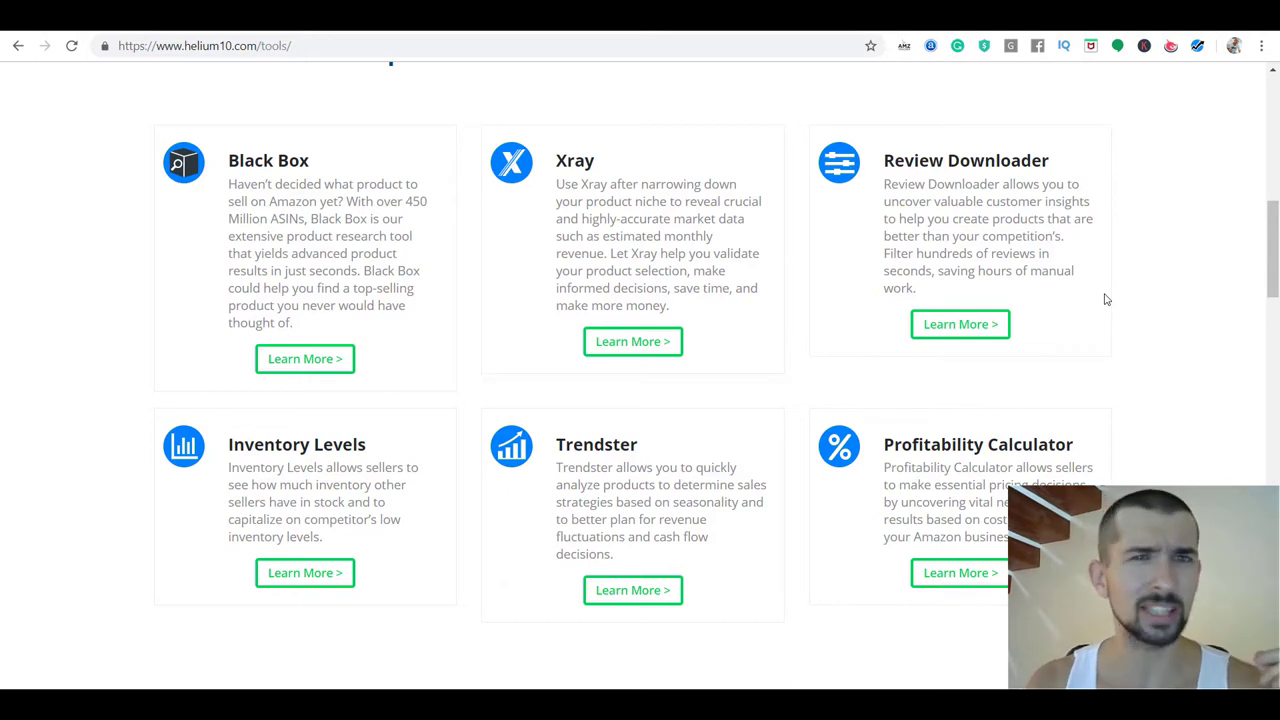
- Look through the tools overview on the Helium 10 website
left_click_drag(1268, 249, 1264, 528)
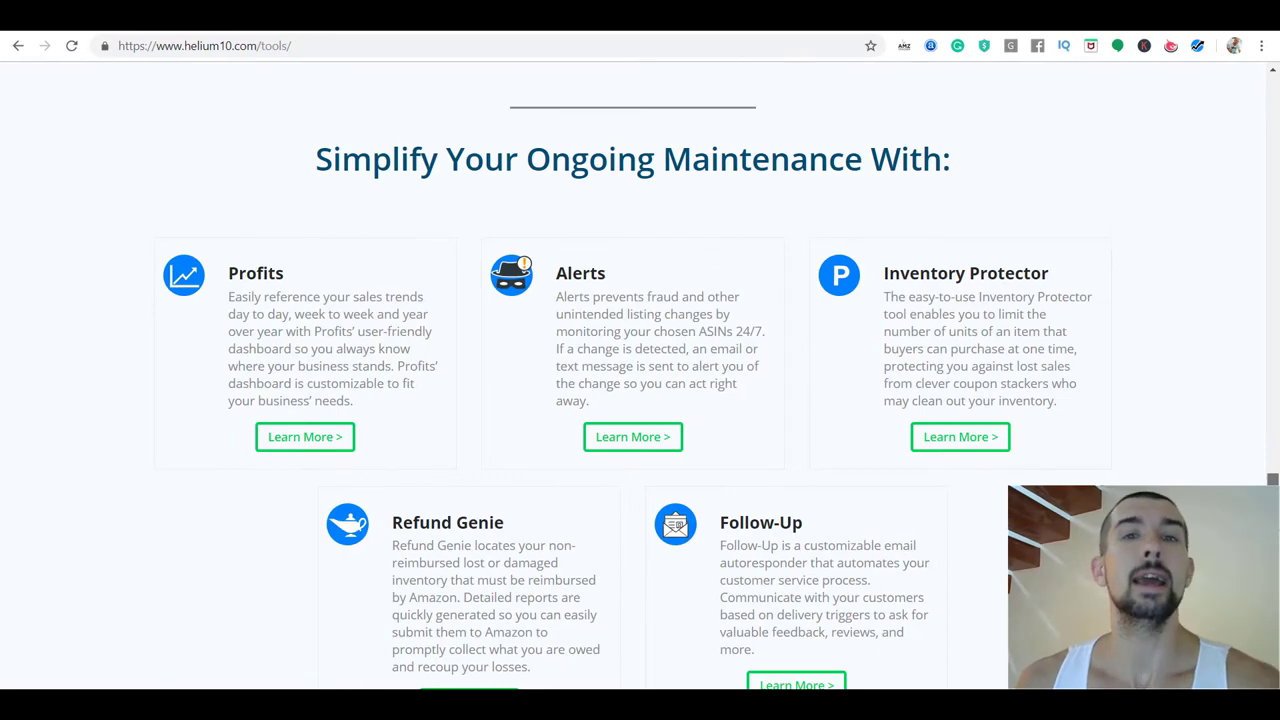
left_click_drag(1271, 482, 1271, 128)
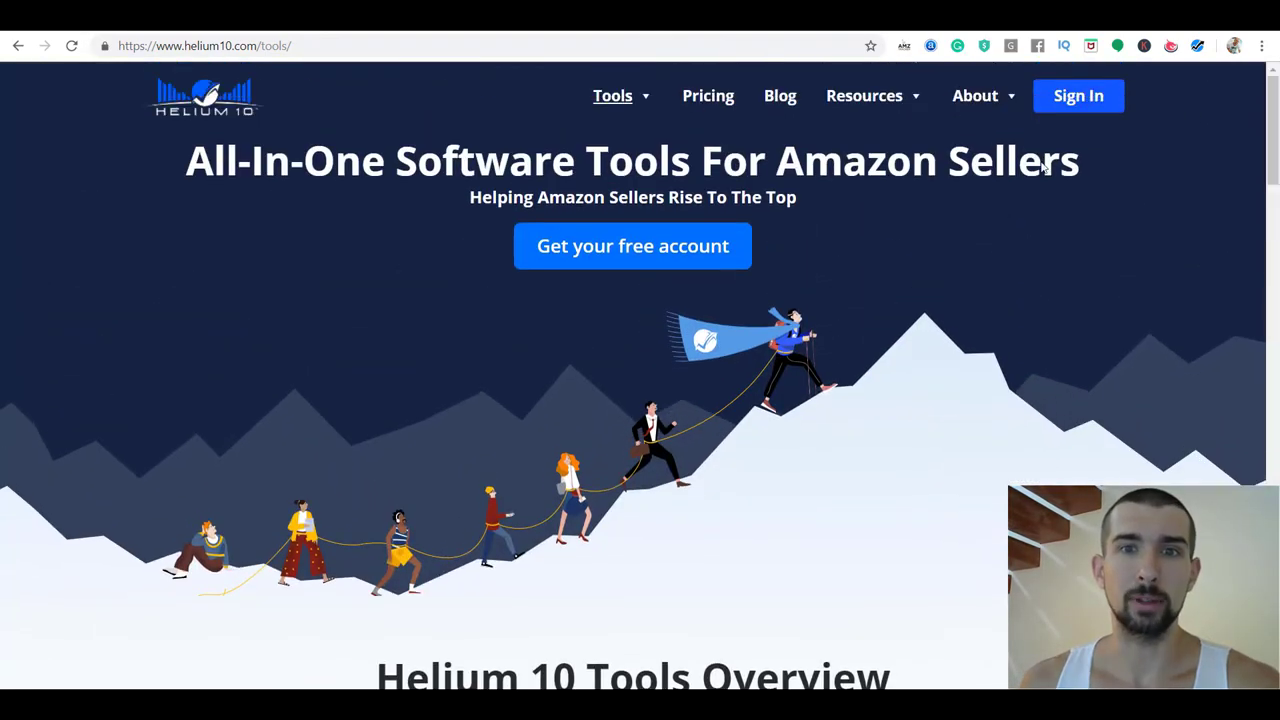
- Open Helium 10's pricing page and compare the free and paid plans, including their usage limits per tool
left_click(708, 96)
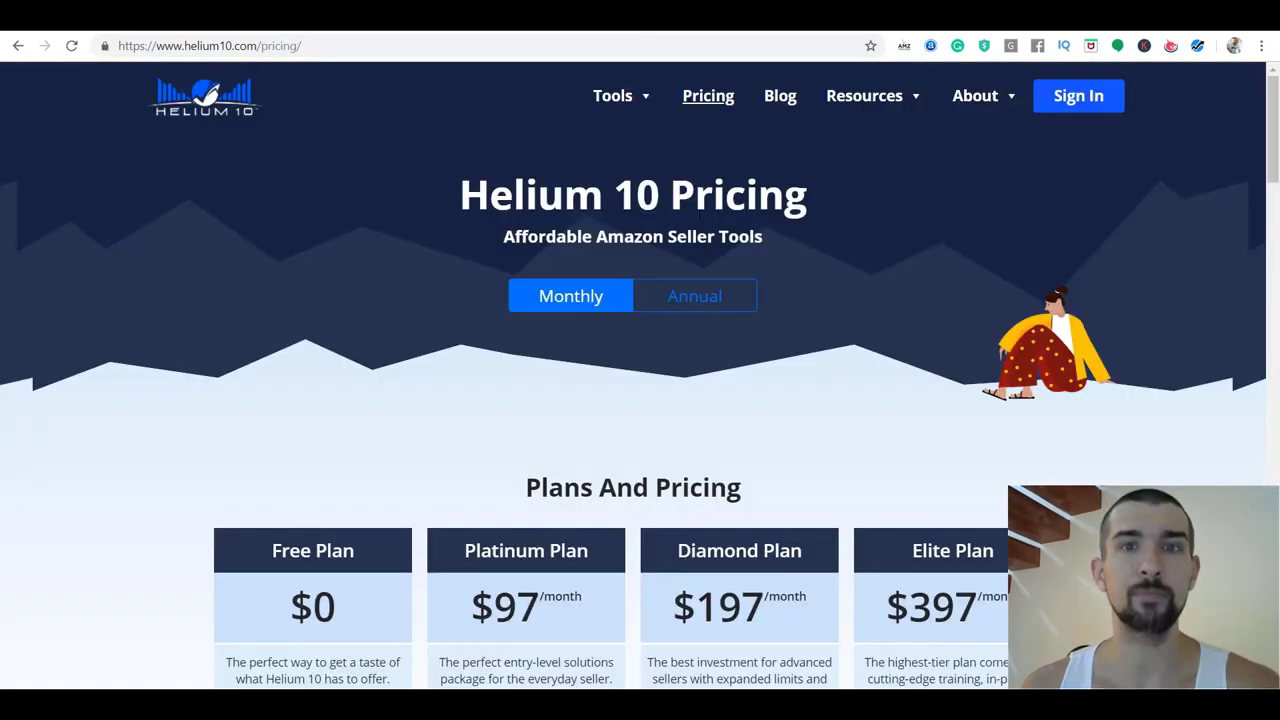
left_click_drag(1272, 137, 1275, 286)
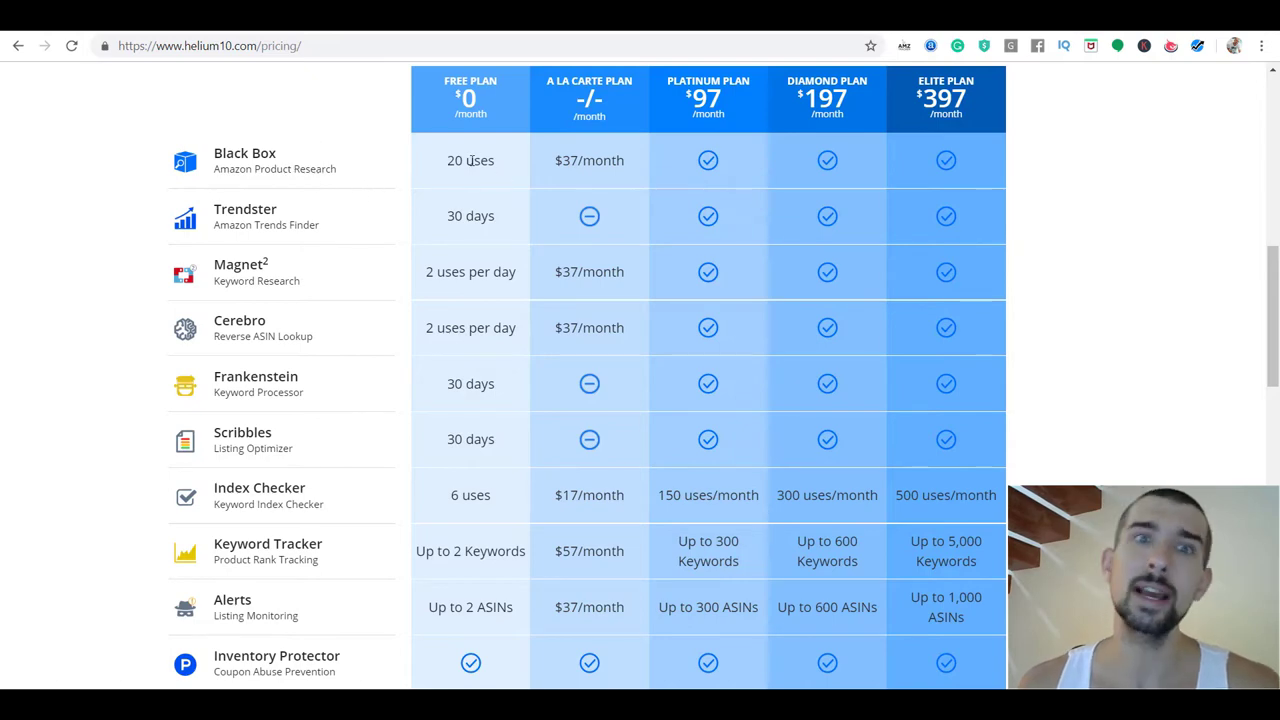
scroll(489, 160, "down", 4)
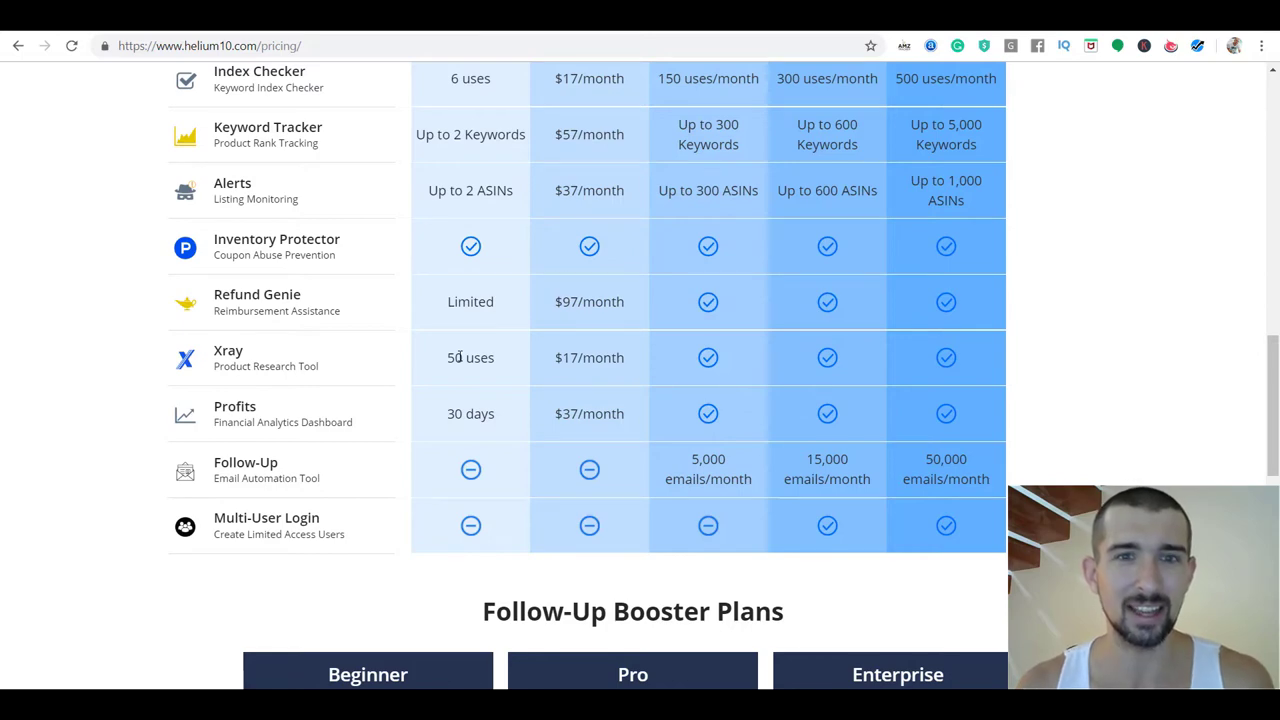
mouse_move(1275, 330)
left_mouse_down()
mouse_move(1266, 212)
mouse_move(1262, 343)
mouse_move(1274, 199)
mouse_move(1276, 256)
left_mouse_up()
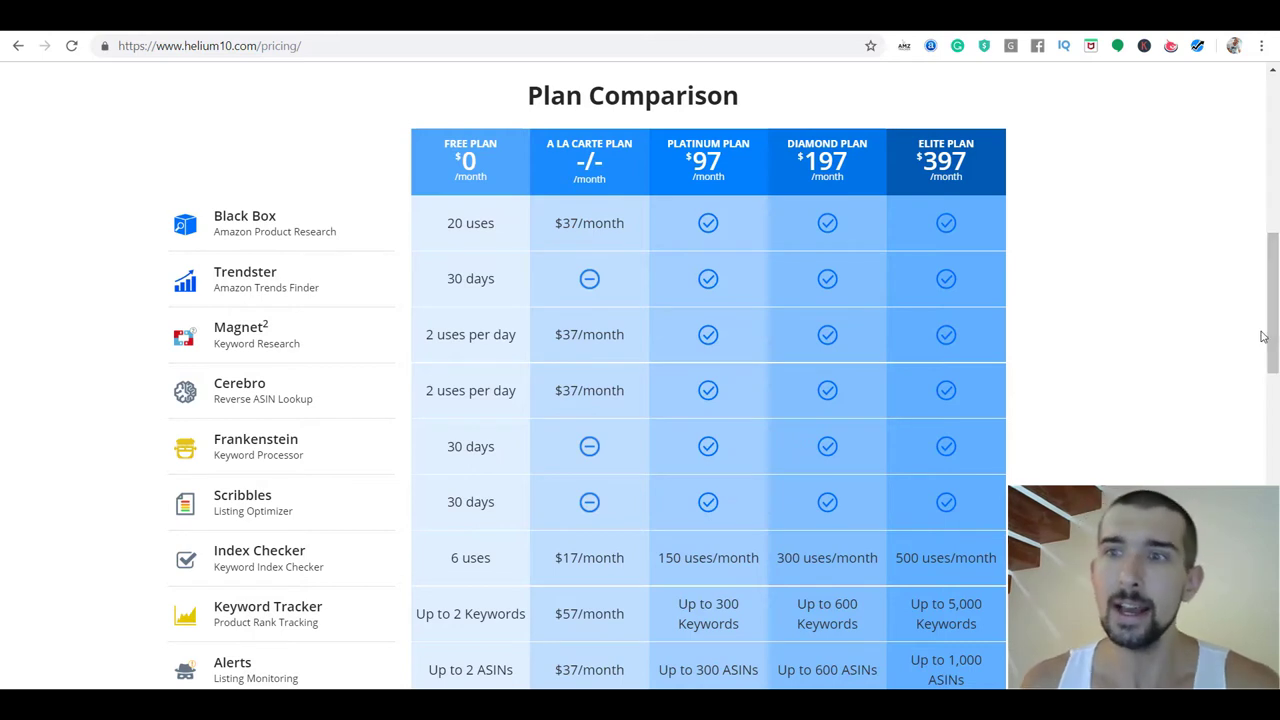
left_click_drag(1274, 337, 1274, 342)
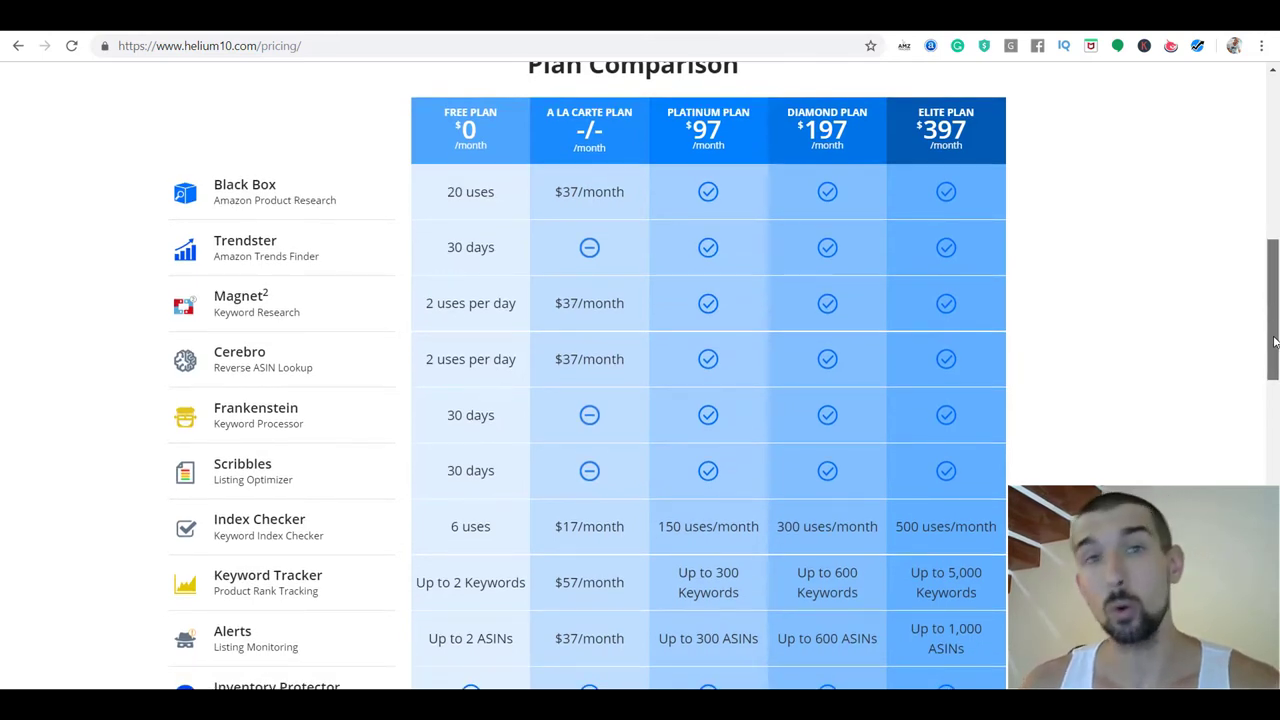
left_click_drag(1274, 342, 1224, 119)
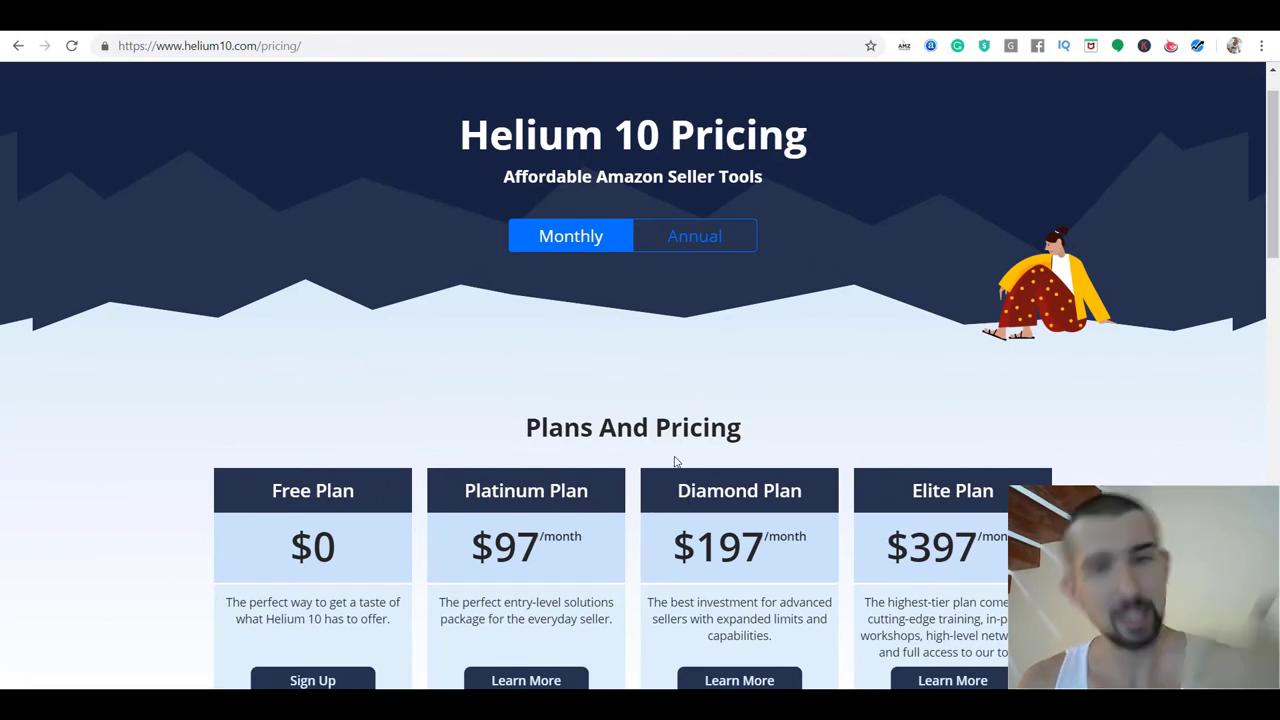
scroll(676, 462, "down", 1)
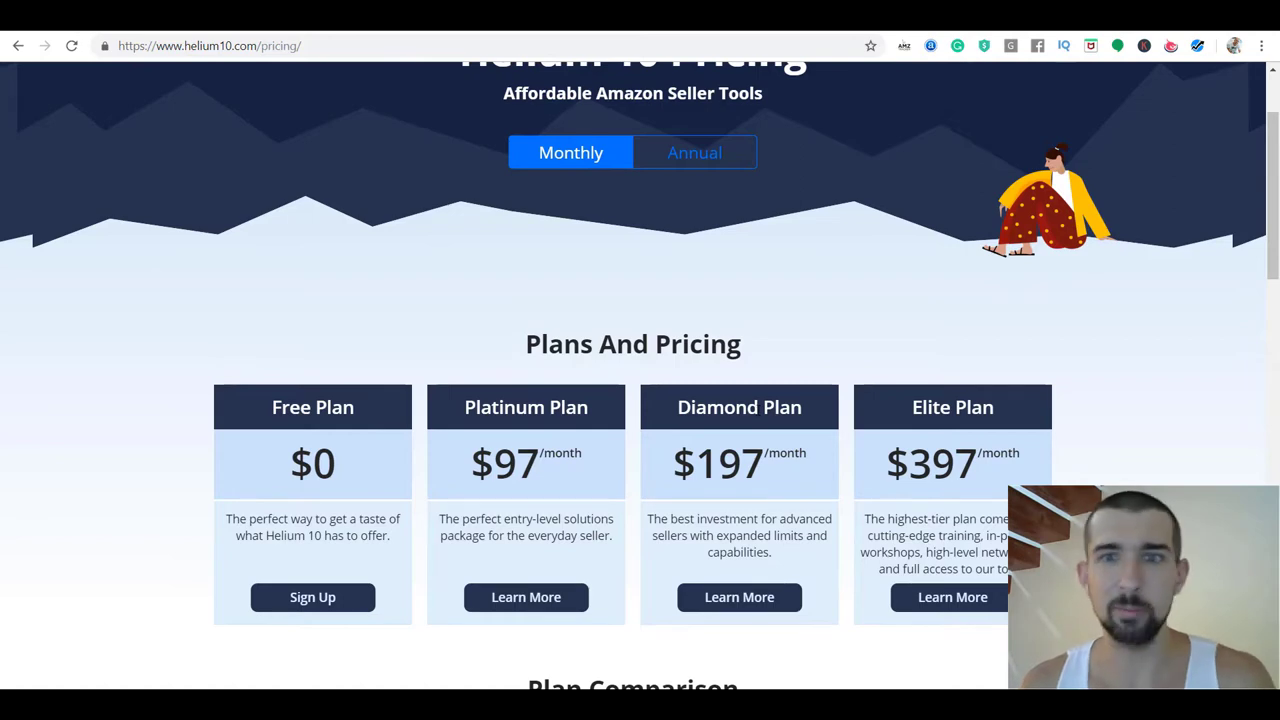
scroll(737, 406, "down", 3)
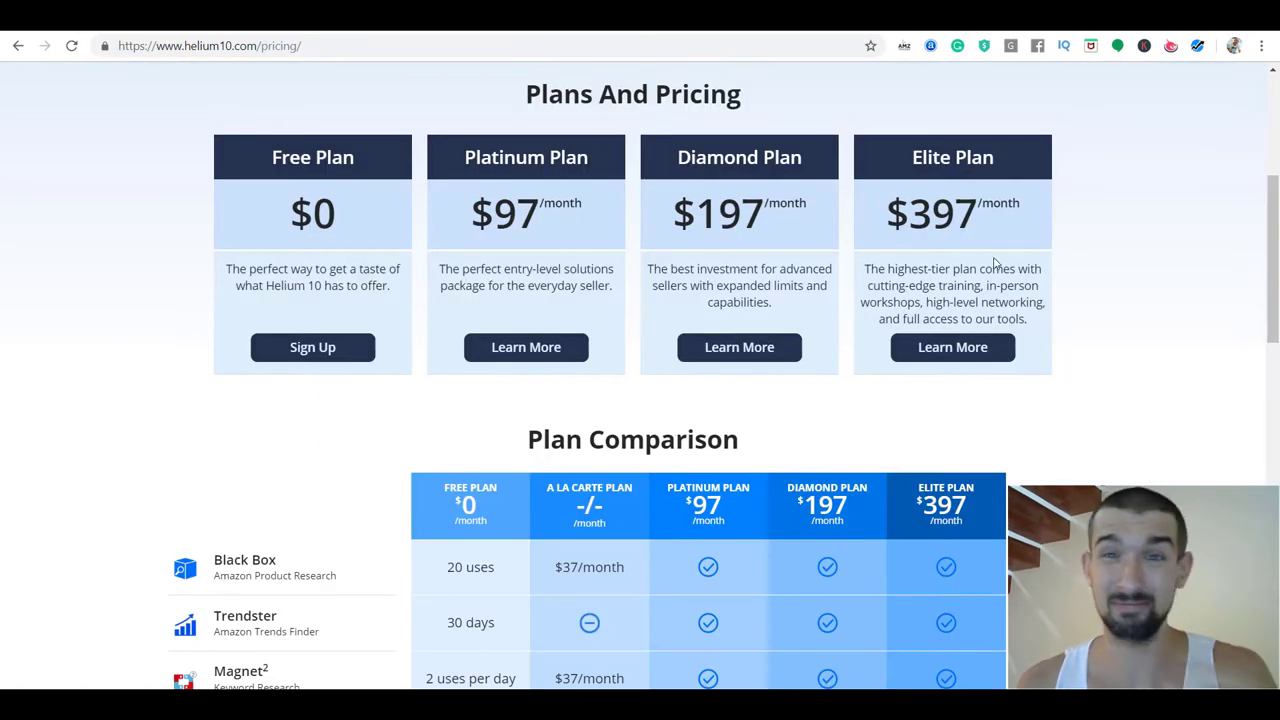
scroll(995, 262, "up", 5)
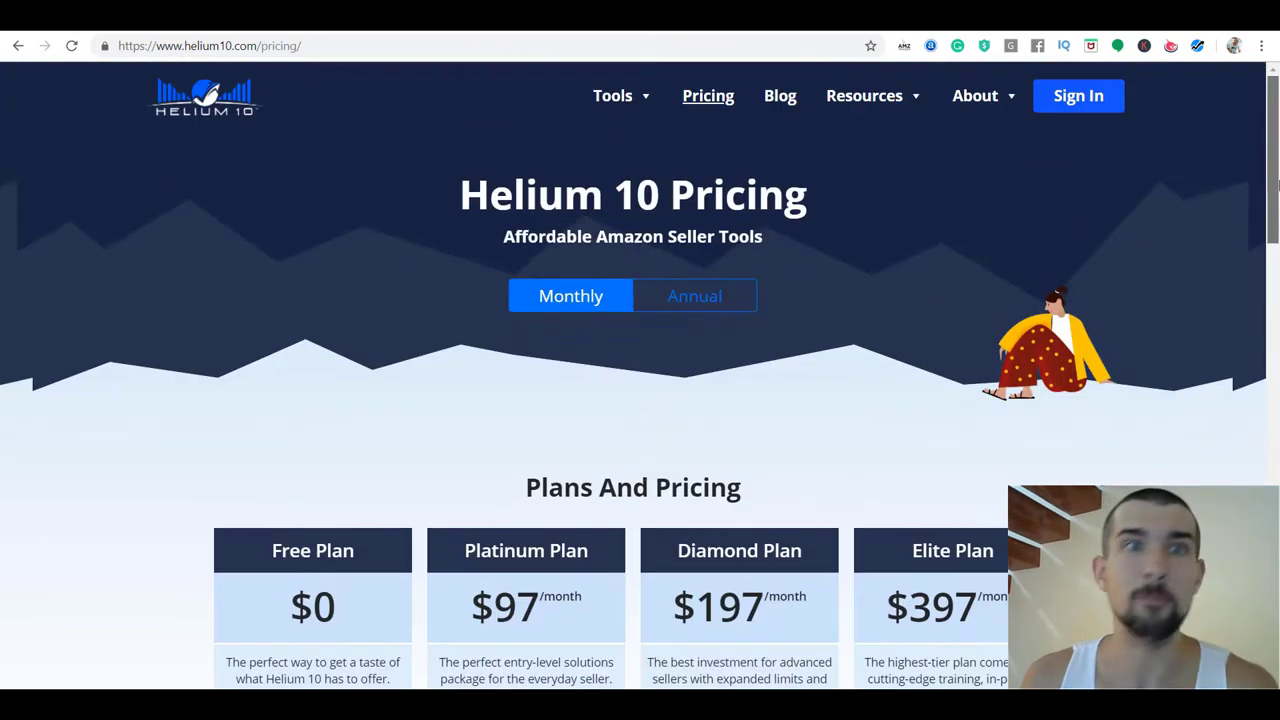
- Return to the Amazon fishing waders results, run Helium 10's Xray product research on them and sort the products by highest sales
key("ctrl+Tab")
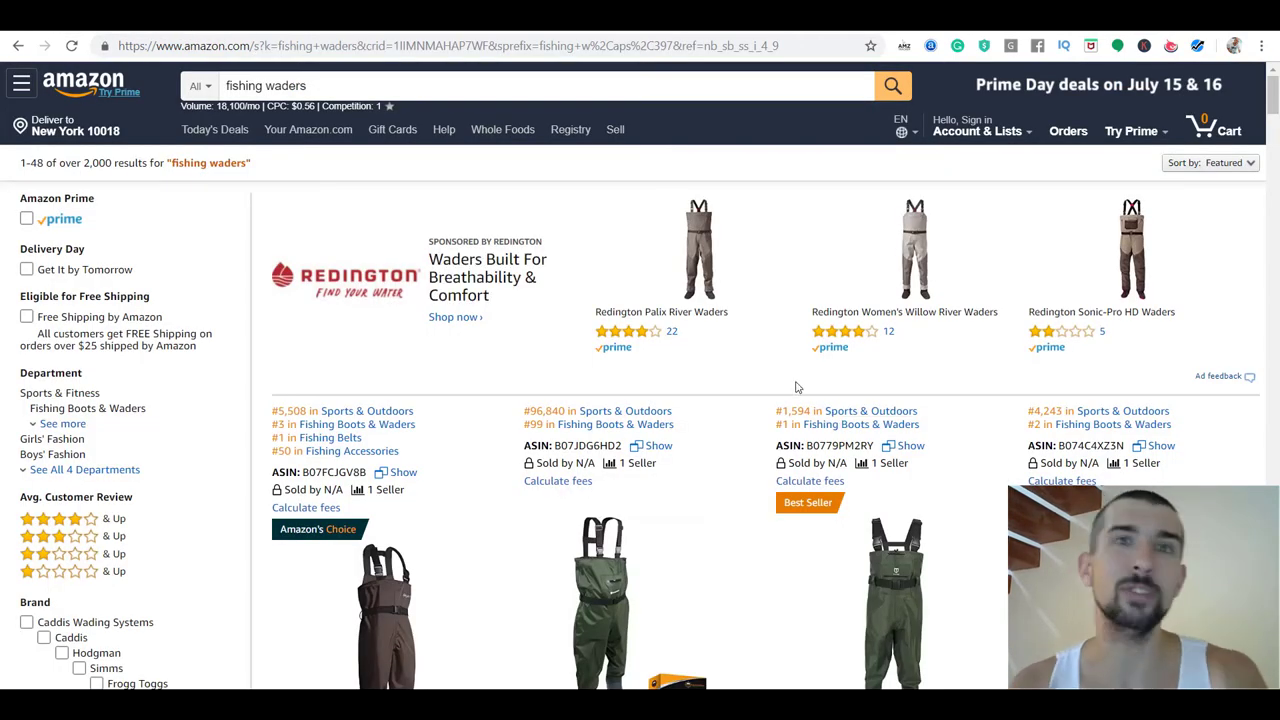
scroll(797, 387, "down", 2)
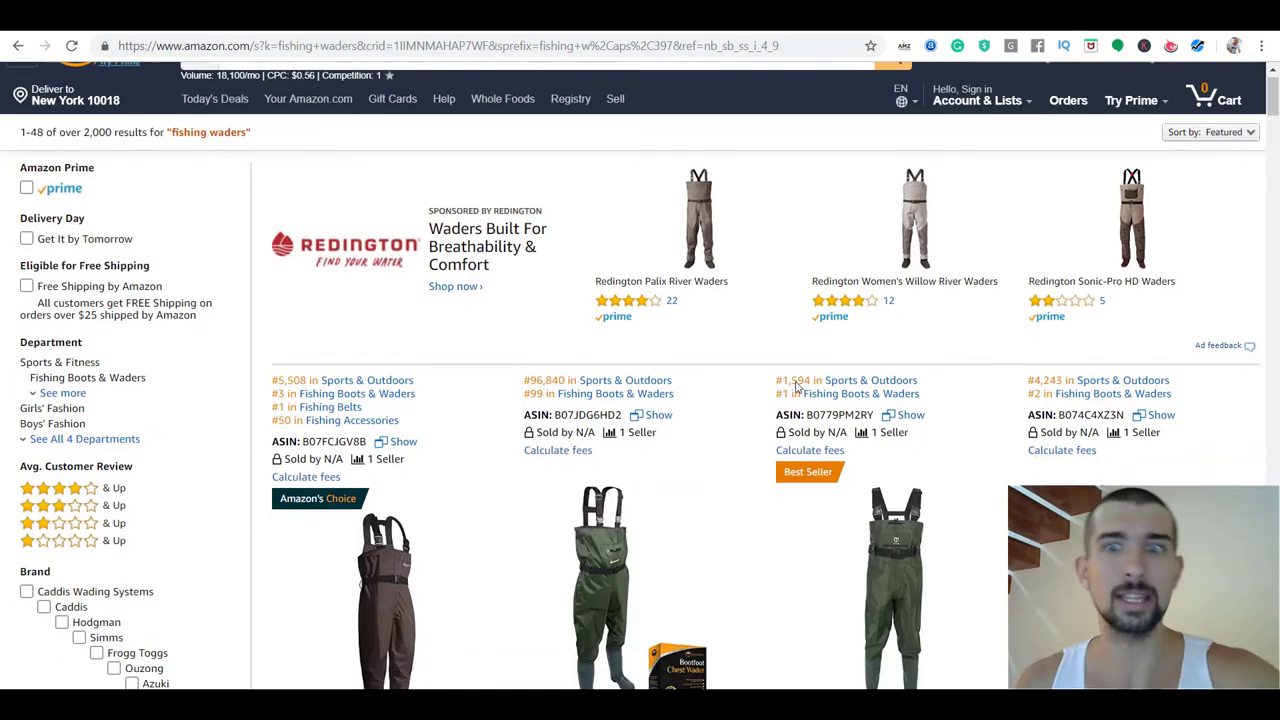
scroll(929, 357, "up", 2)
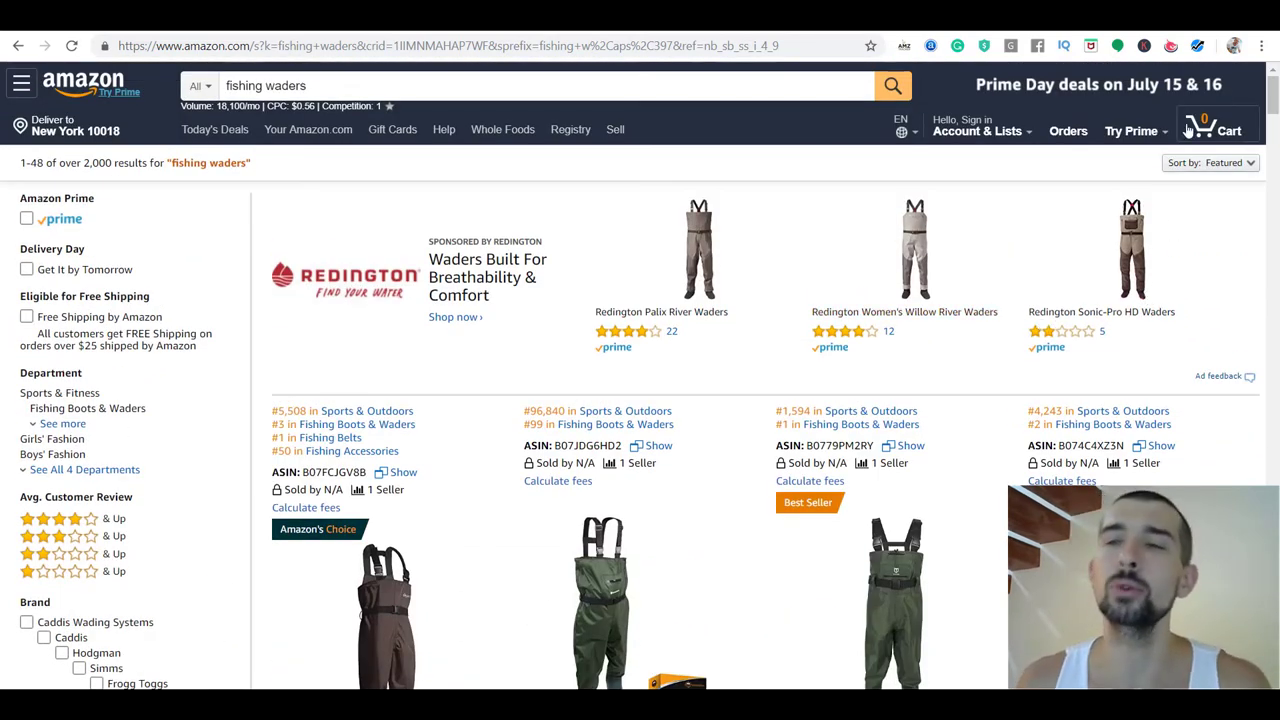
left_click(1200, 50)
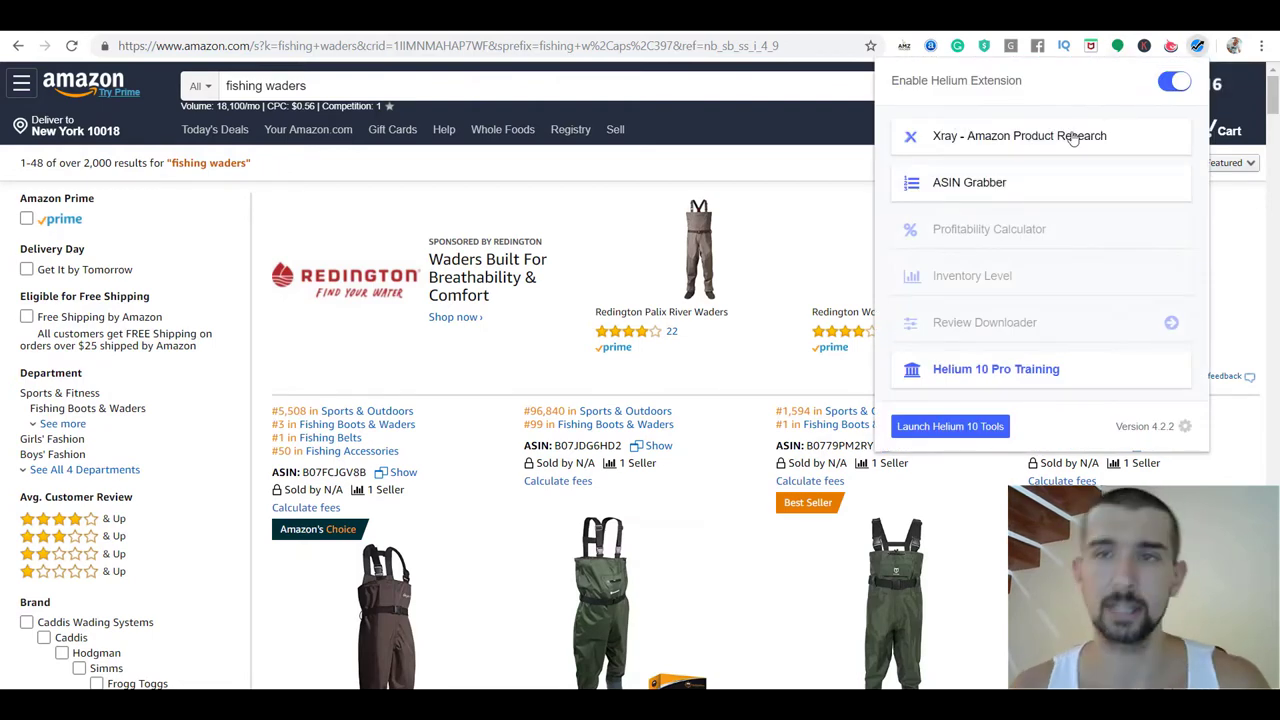
left_click(1073, 139)
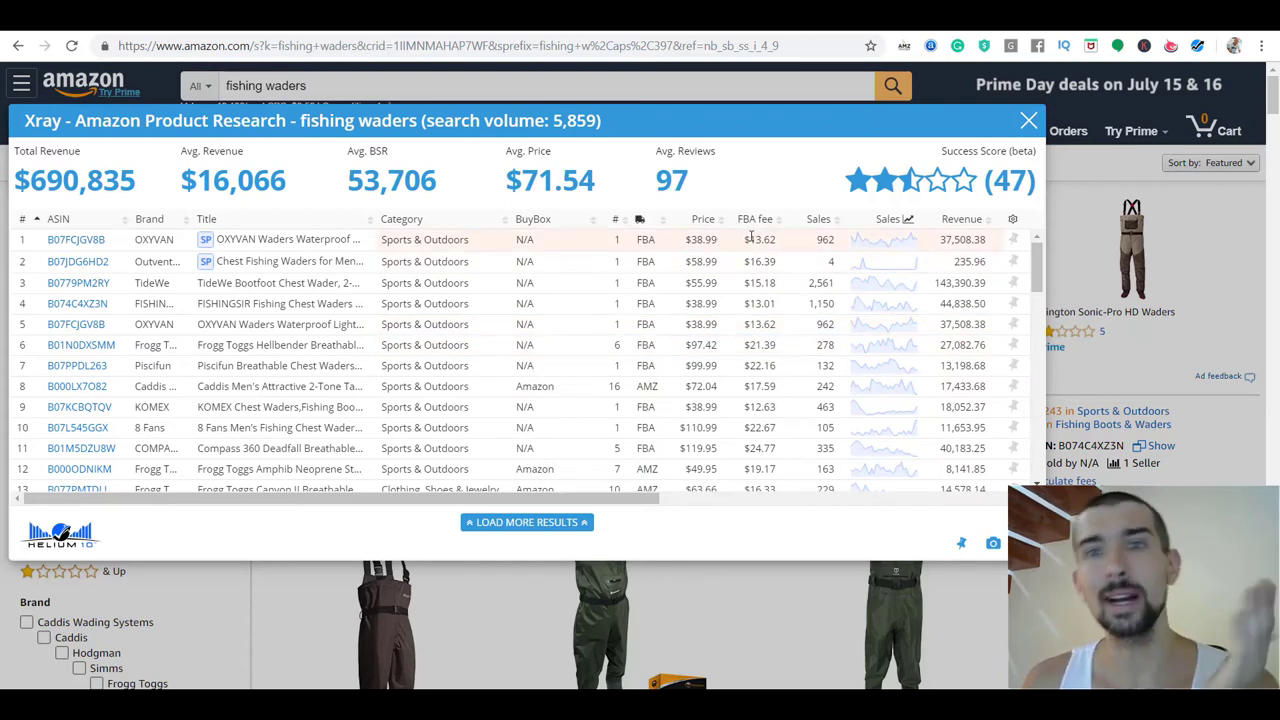
left_click(830, 226)
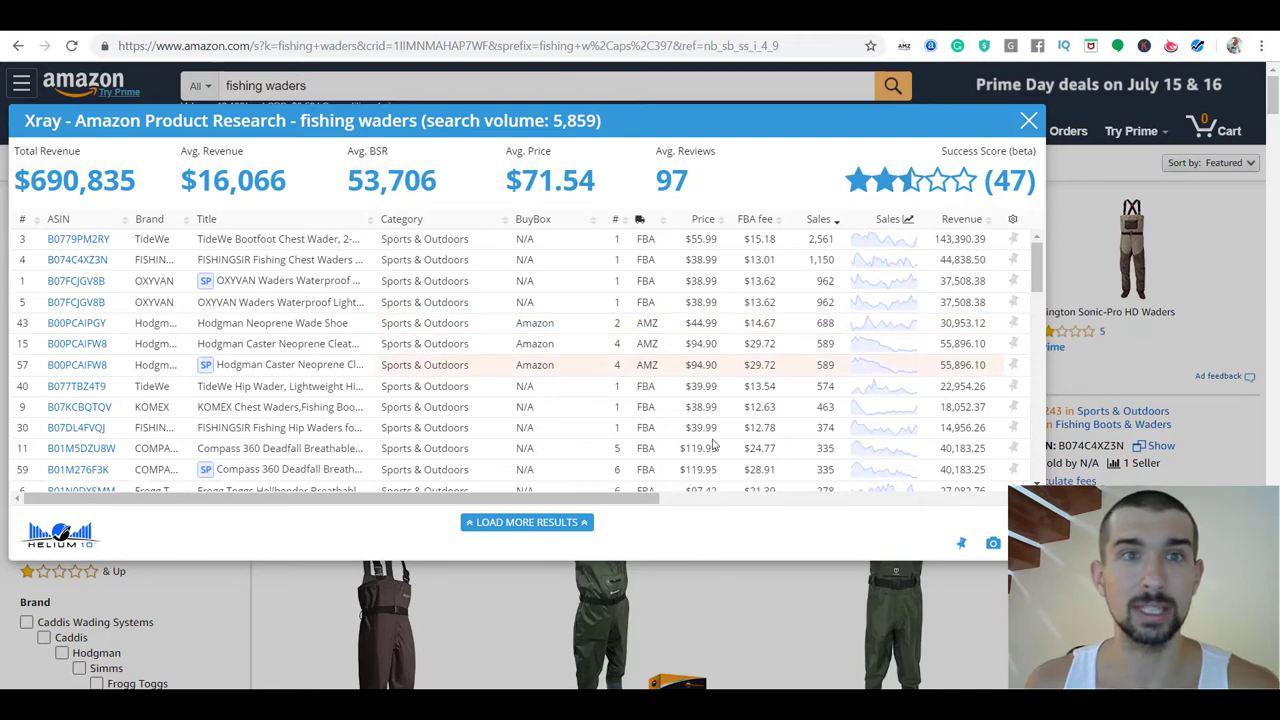
- Look through the Xray list of fishing waders, comparing the products' sales, sales trends, revenue, BSR, ratings and review counts
left_click_drag(666, 500, 770, 505)
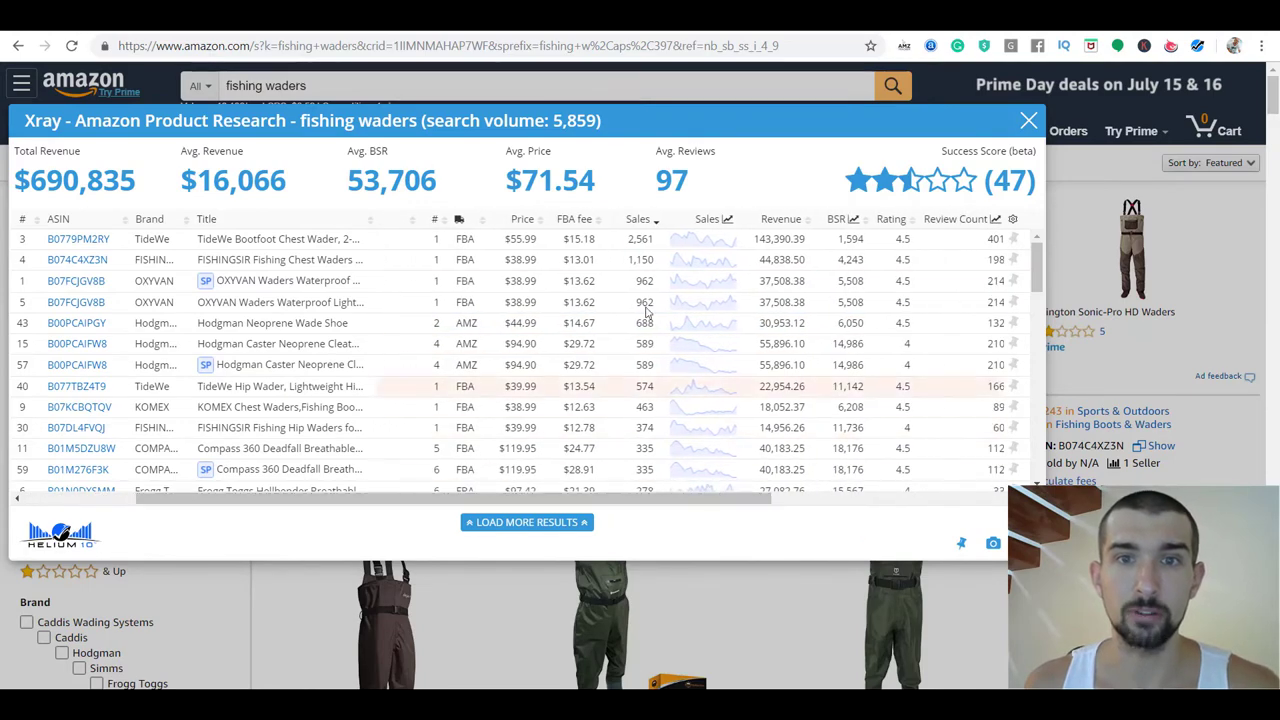
scroll(655, 328, "down", 1)
scroll(655, 328, "down", 3)
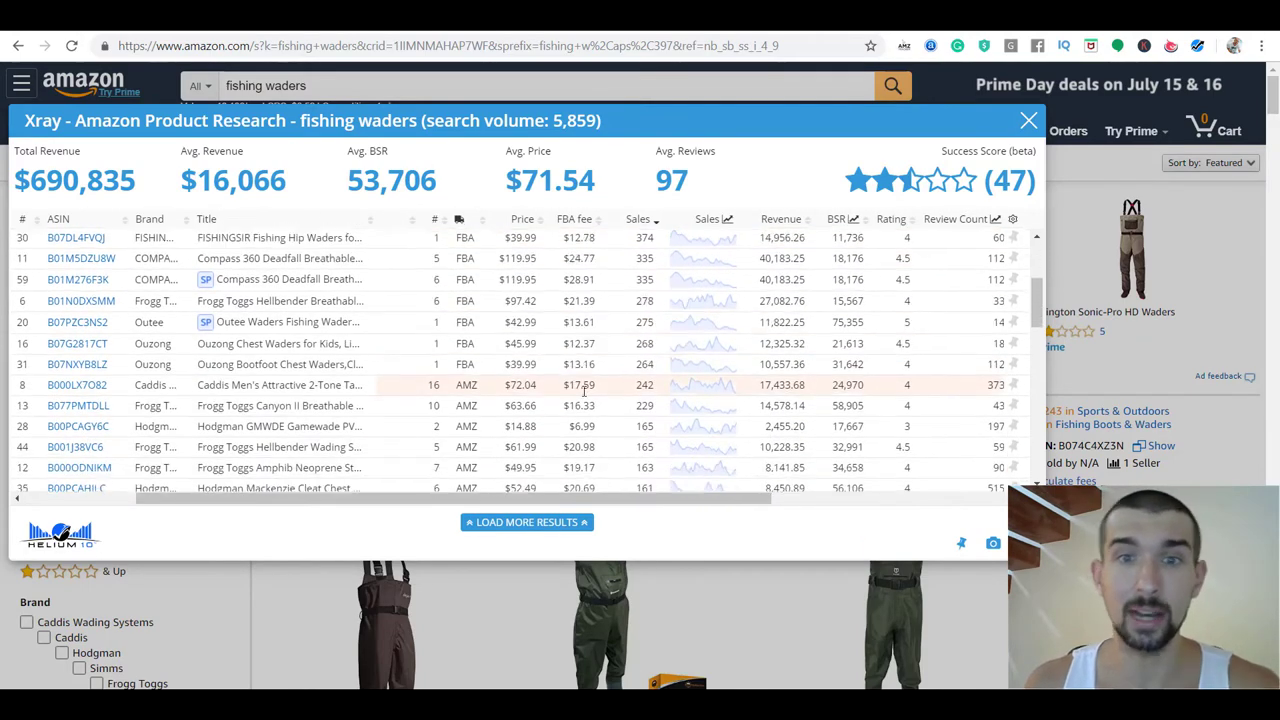
scroll(760, 330, "up", 5)
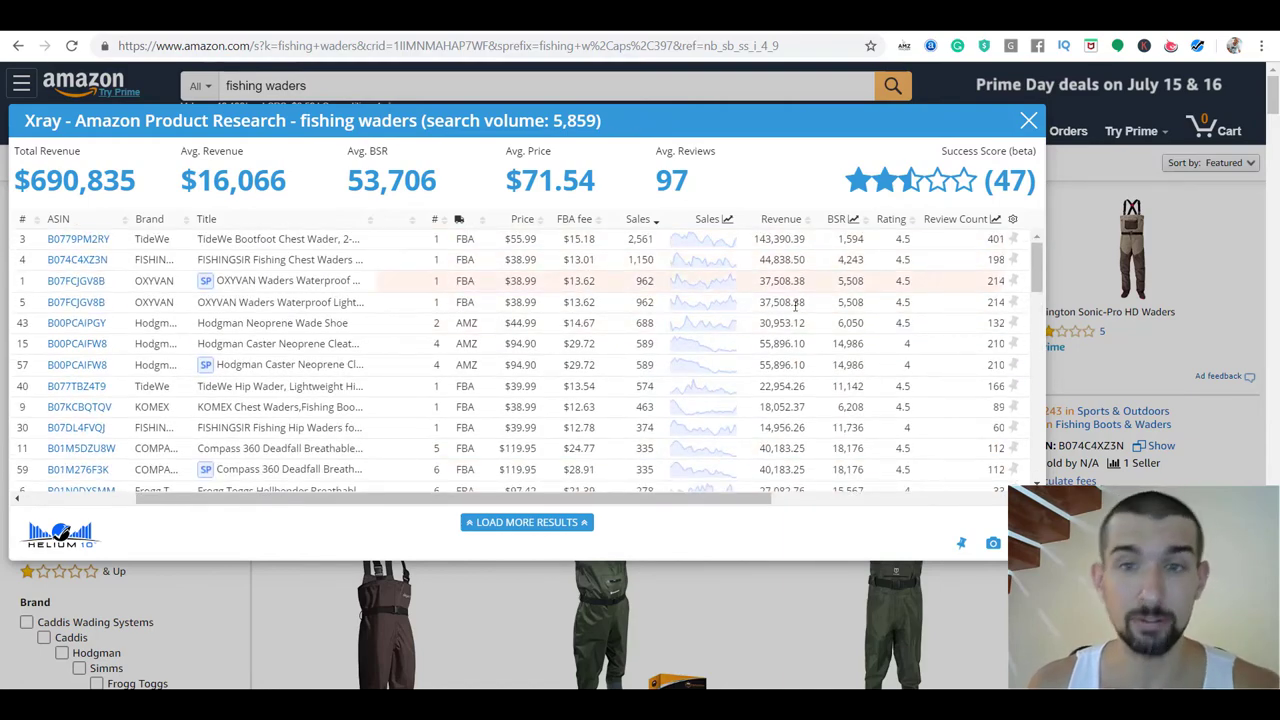
scroll(715, 345, "down", 4)
scroll(716, 343, "up", 4)
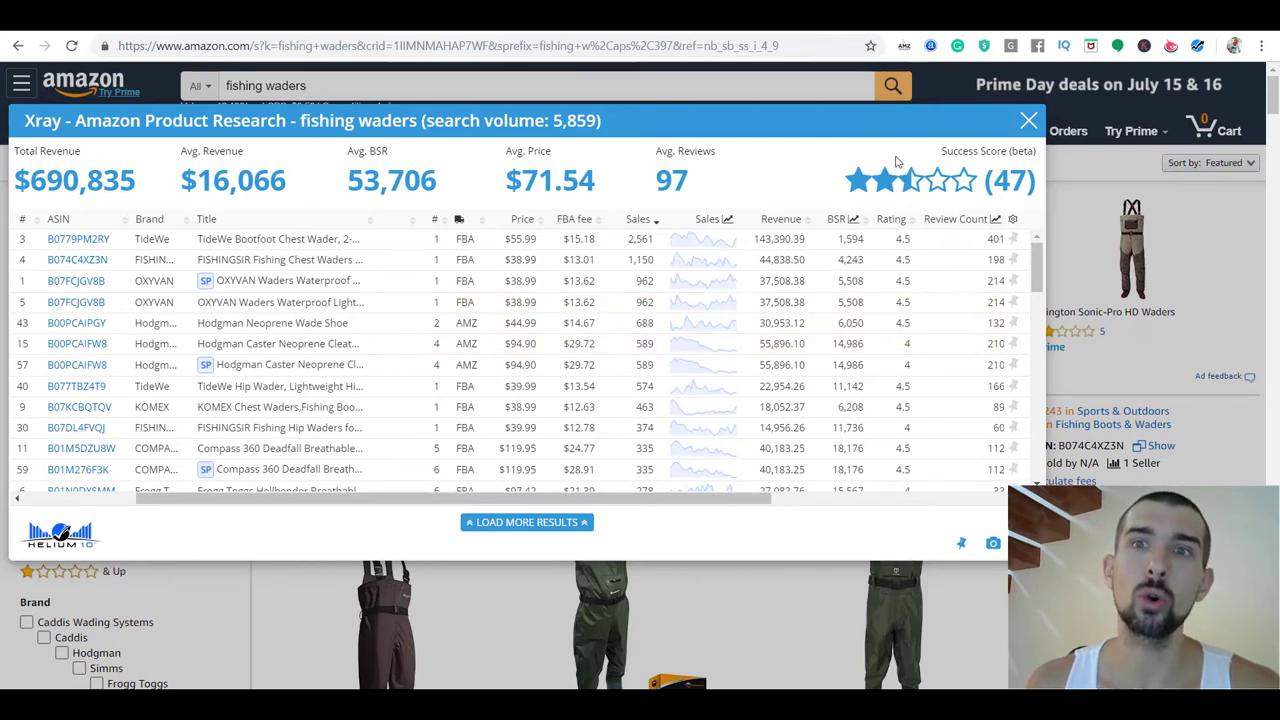
mouse_move(890, 196)
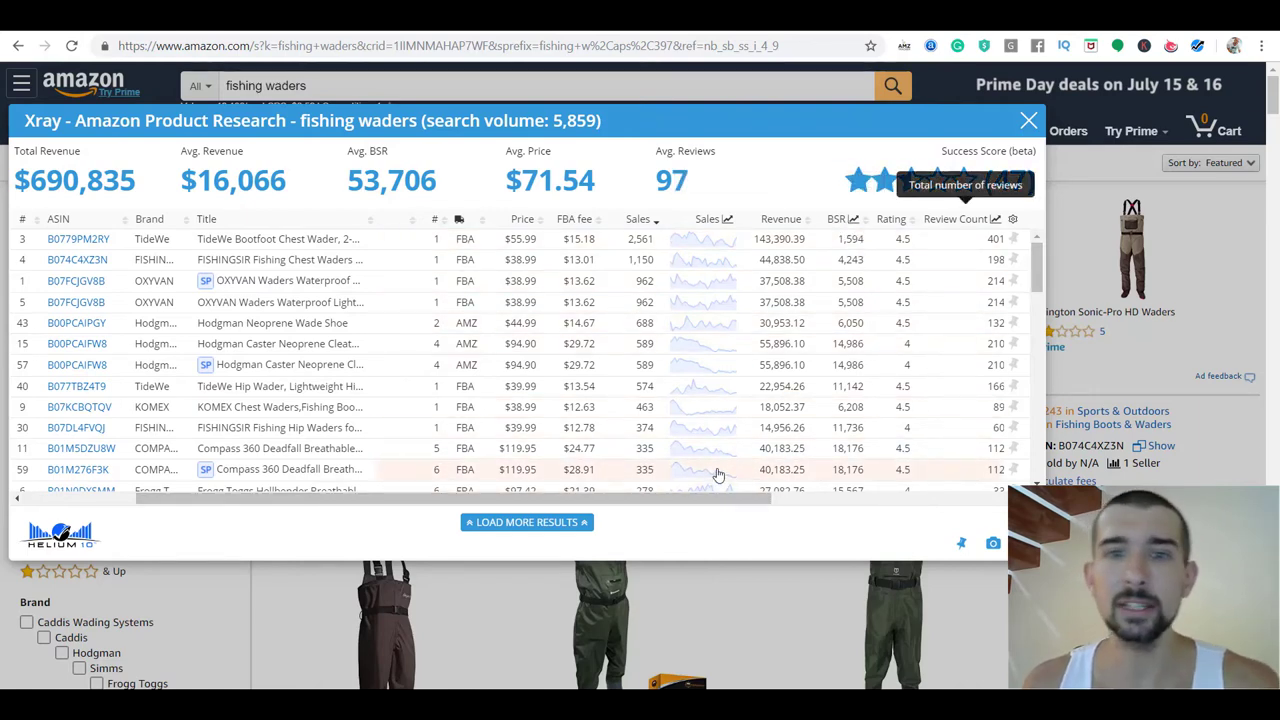
left_click_drag(720, 497, 515, 505)
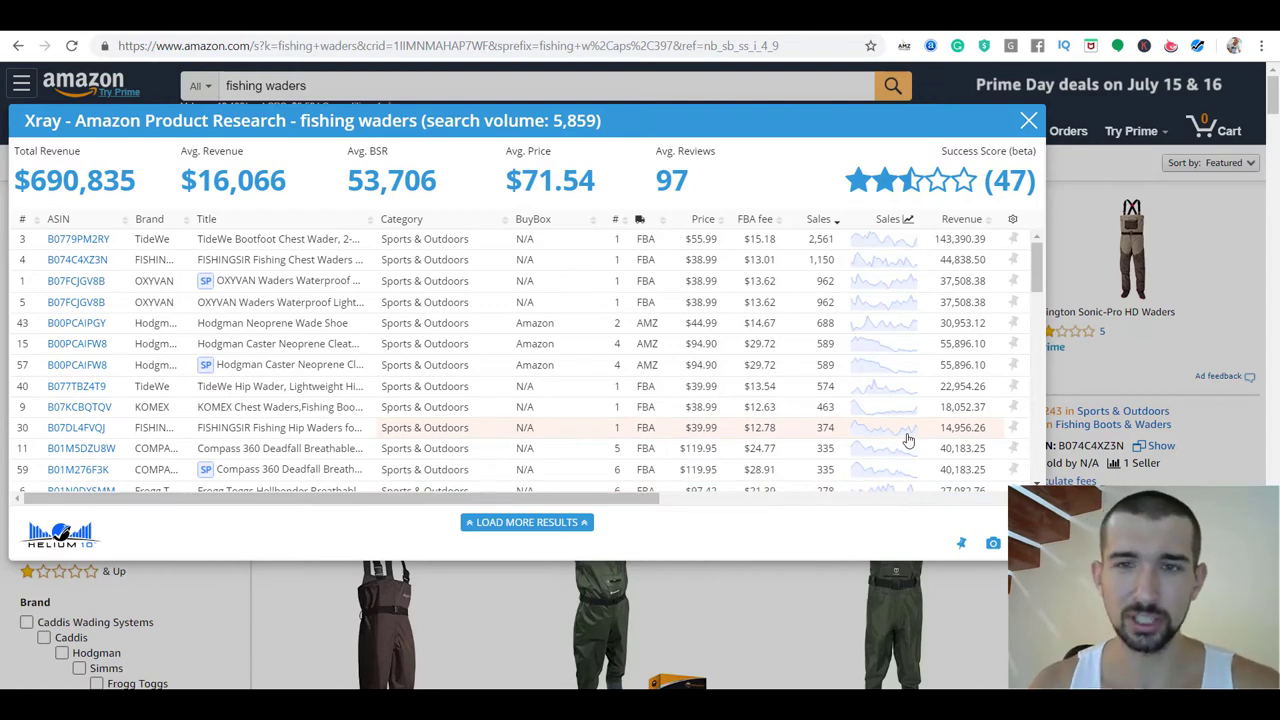
left_click_drag(636, 503, 753, 506)
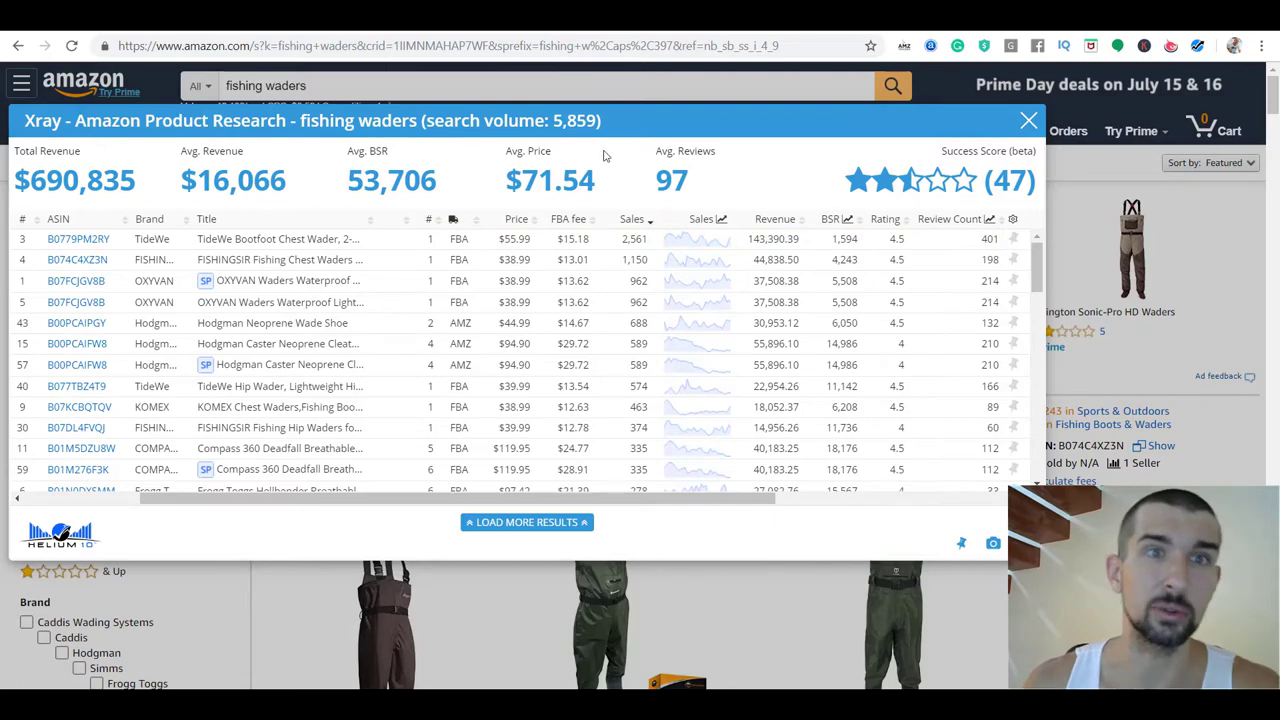
left_click_drag(1040, 286, 1052, 244)
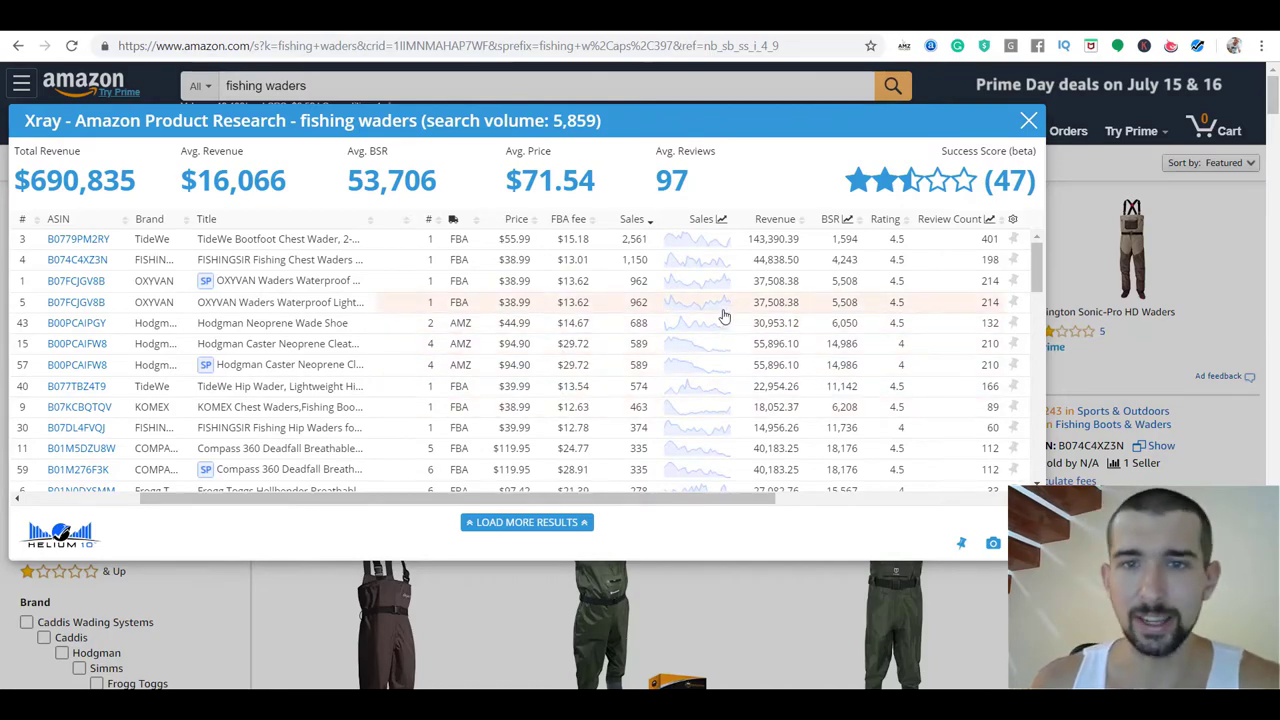
scroll(726, 320, "down", 3)
scroll(724, 316, "down", 10)
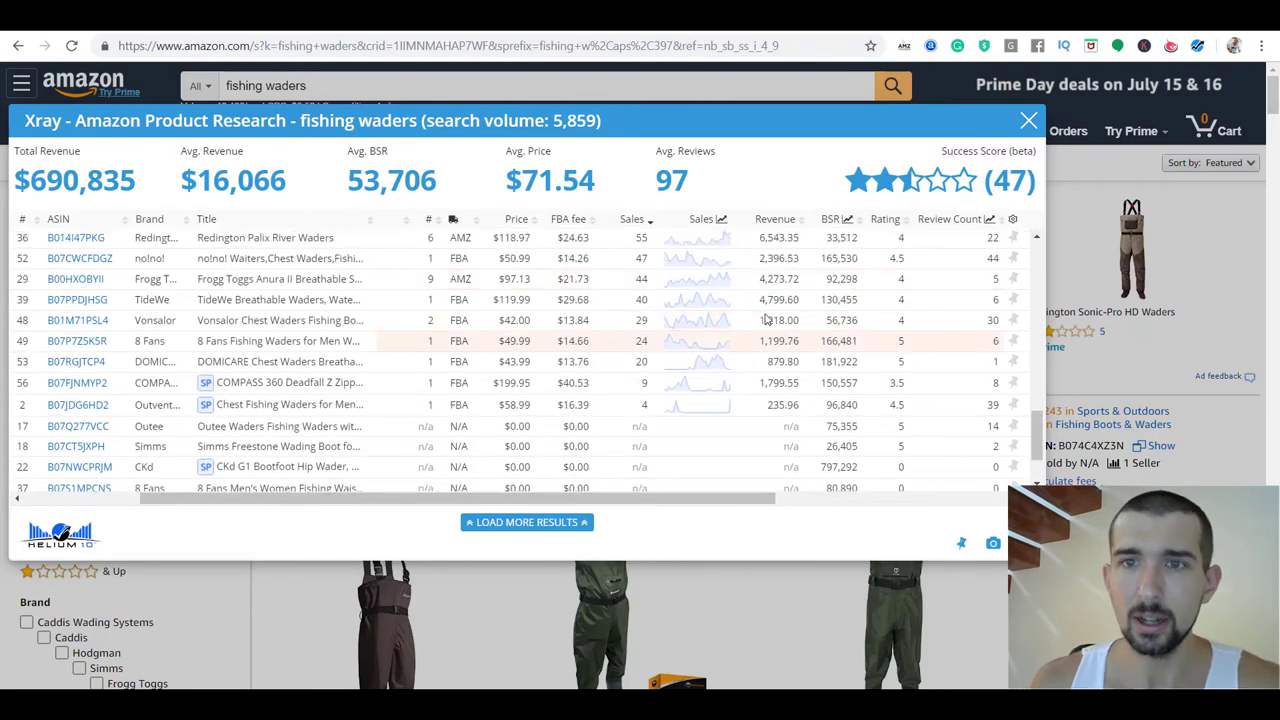
scroll(824, 348, "up", 10)
scroll(824, 348, "up", 3)
- Sort the Xray products by highest review count
left_click_drag(737, 503, 777, 503)
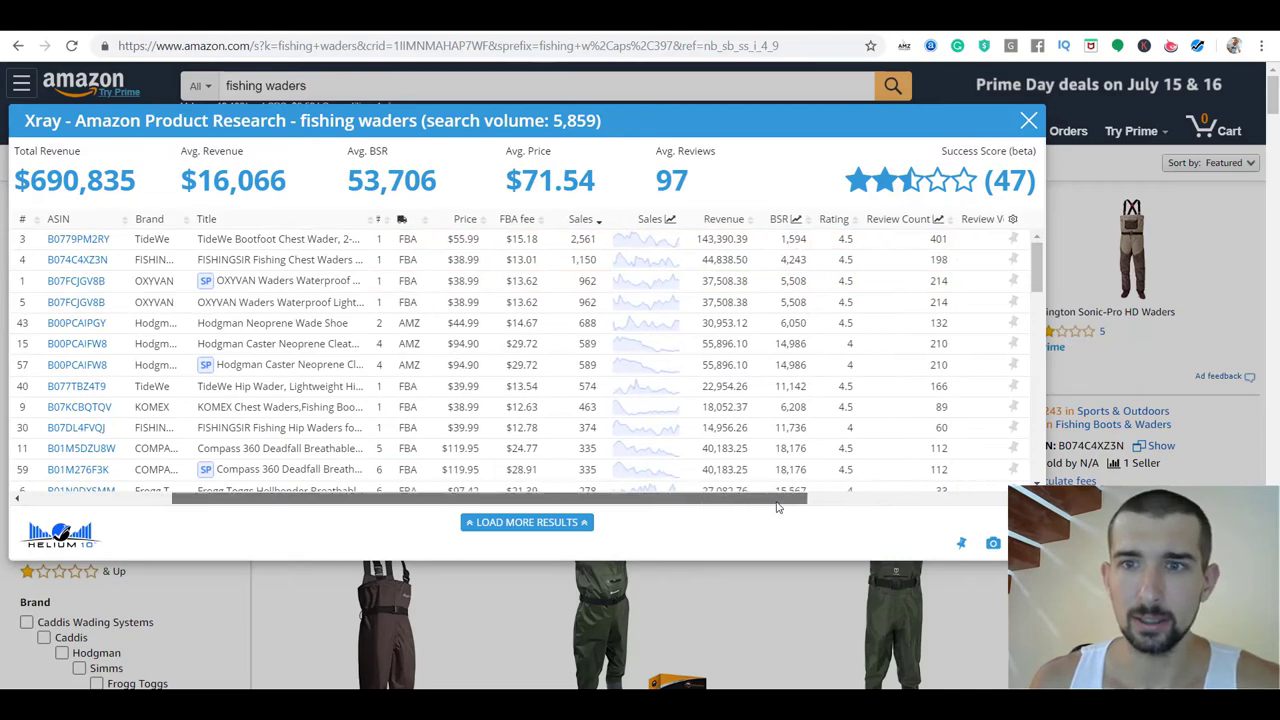
left_click(905, 219)
left_click(907, 220)
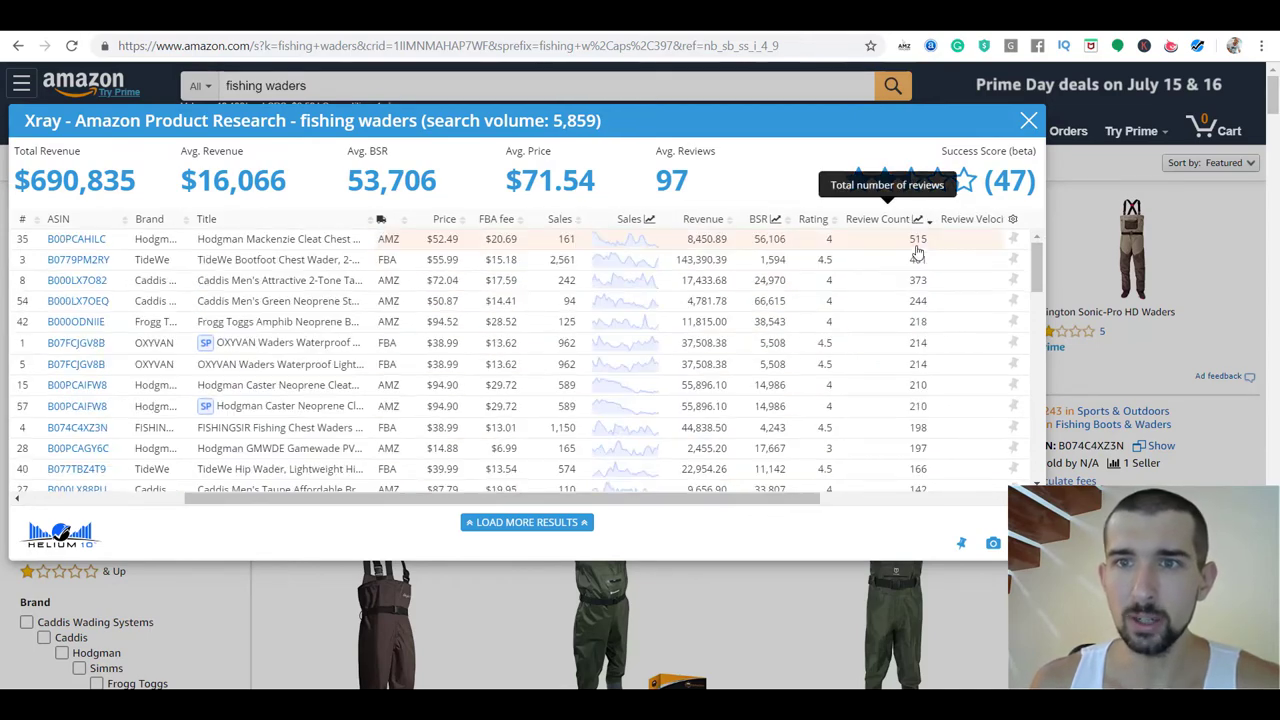
- Examine the review-sorted products, comparing review counts with sales and revenue and previewing individual listings by their ASINs
left_click_drag(1036, 266, 1055, 401)
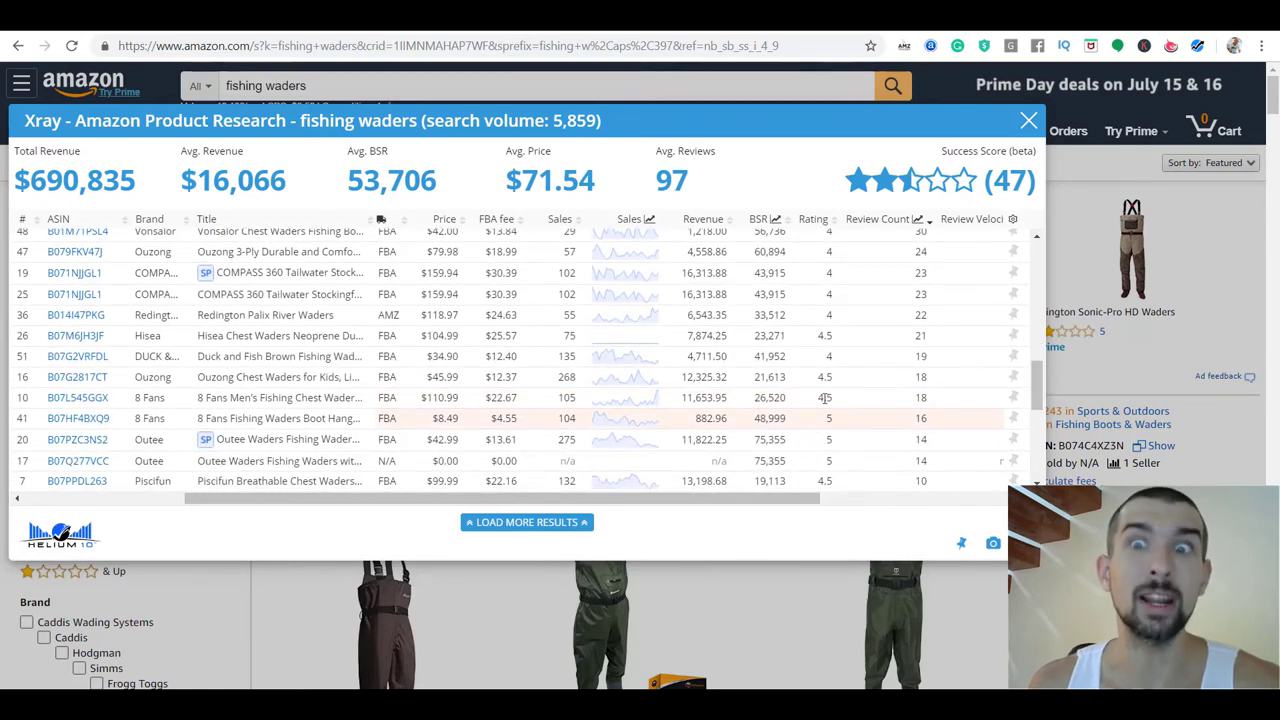
scroll(677, 397, "up", 2)
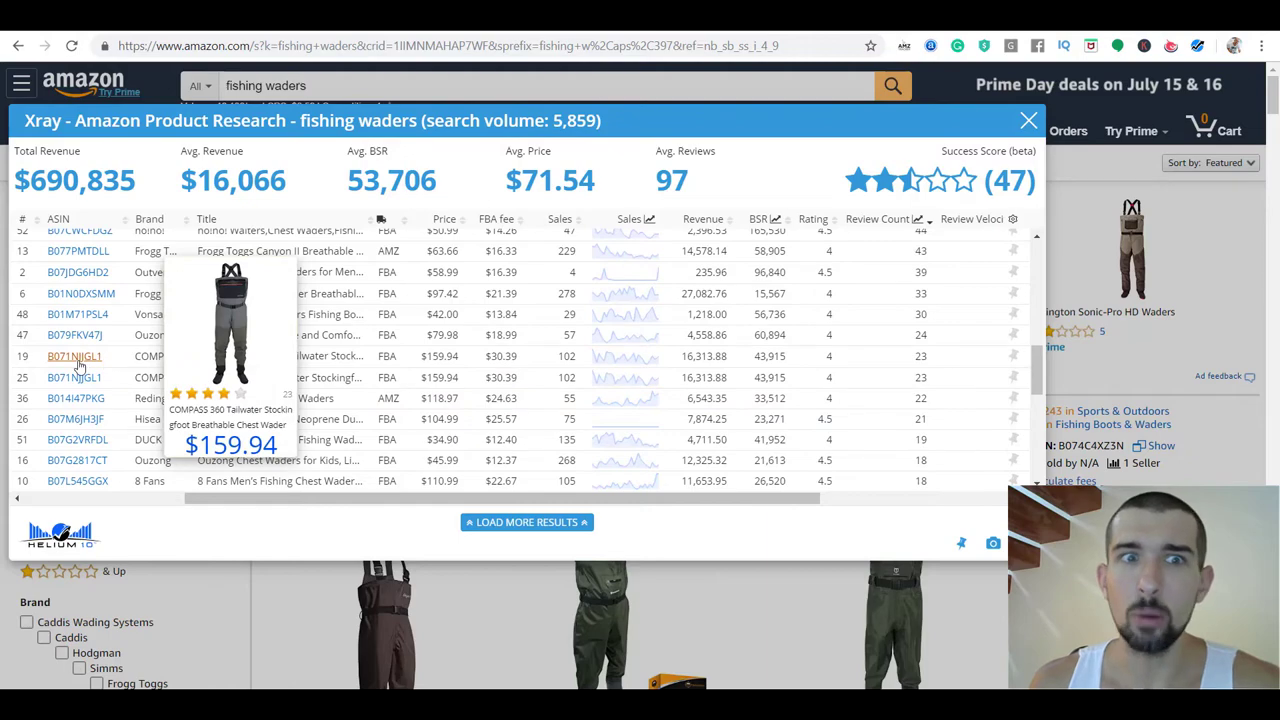
mouse_move(74, 290)
scroll(80, 298, "up", 4)
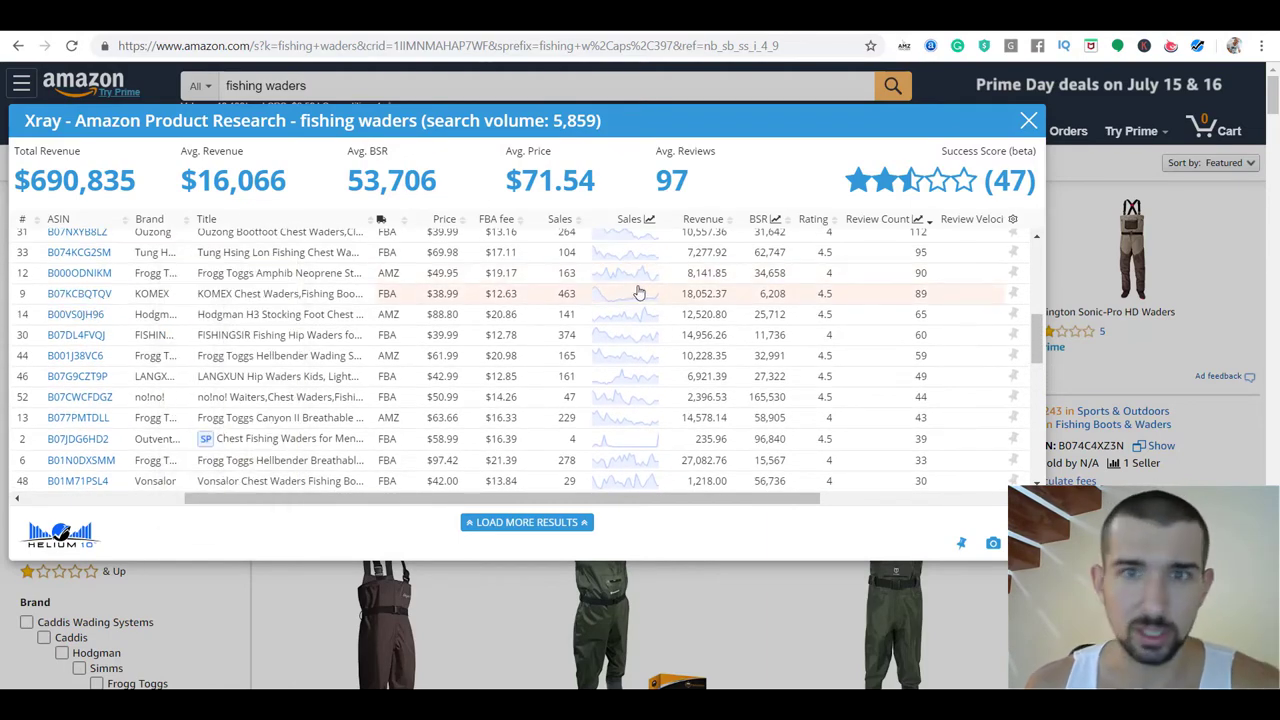
mouse_move(92, 316)
scroll(92, 316, "up", 2)
mouse_move(104, 345)
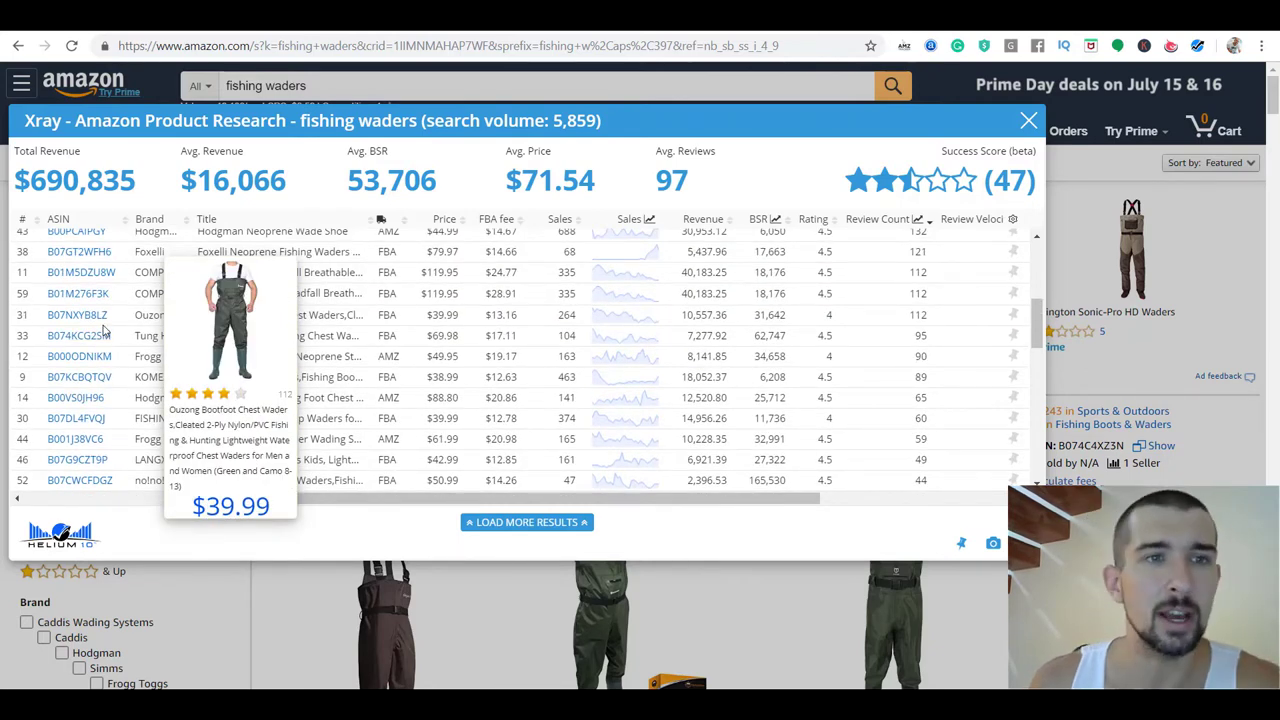
scroll(103, 330, "up", 2)
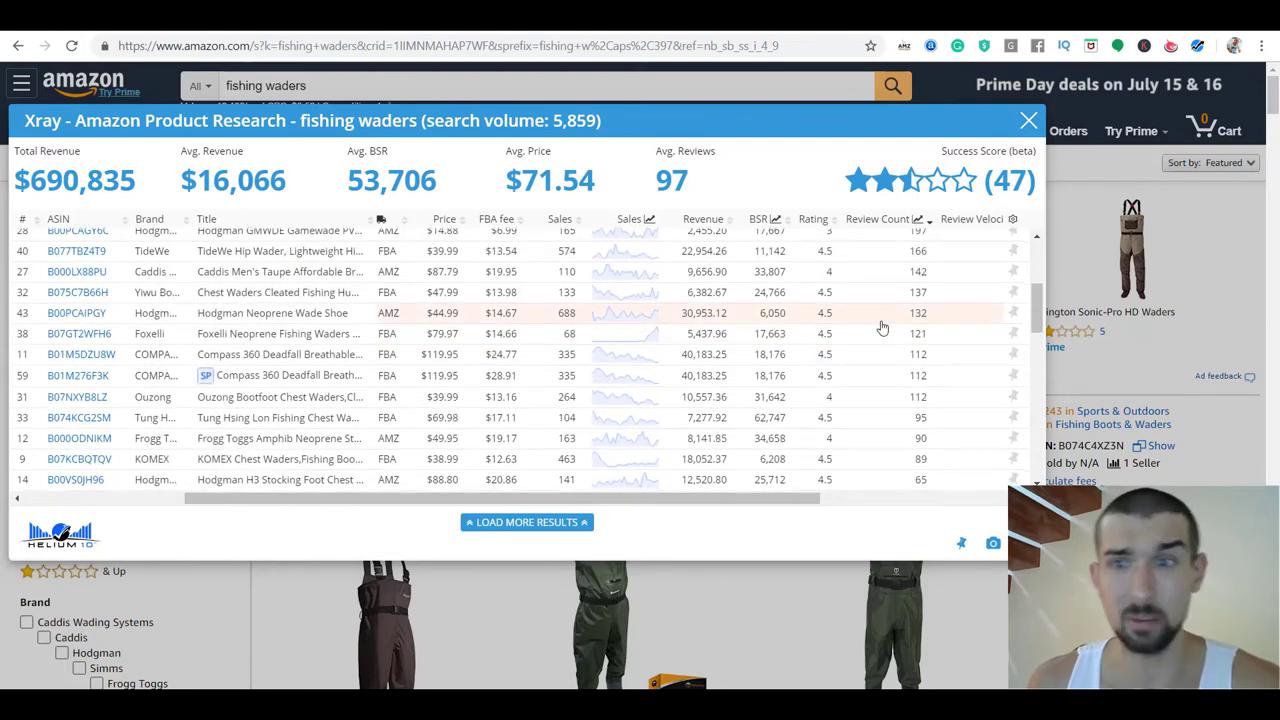
scroll(882, 328, "down", 4)
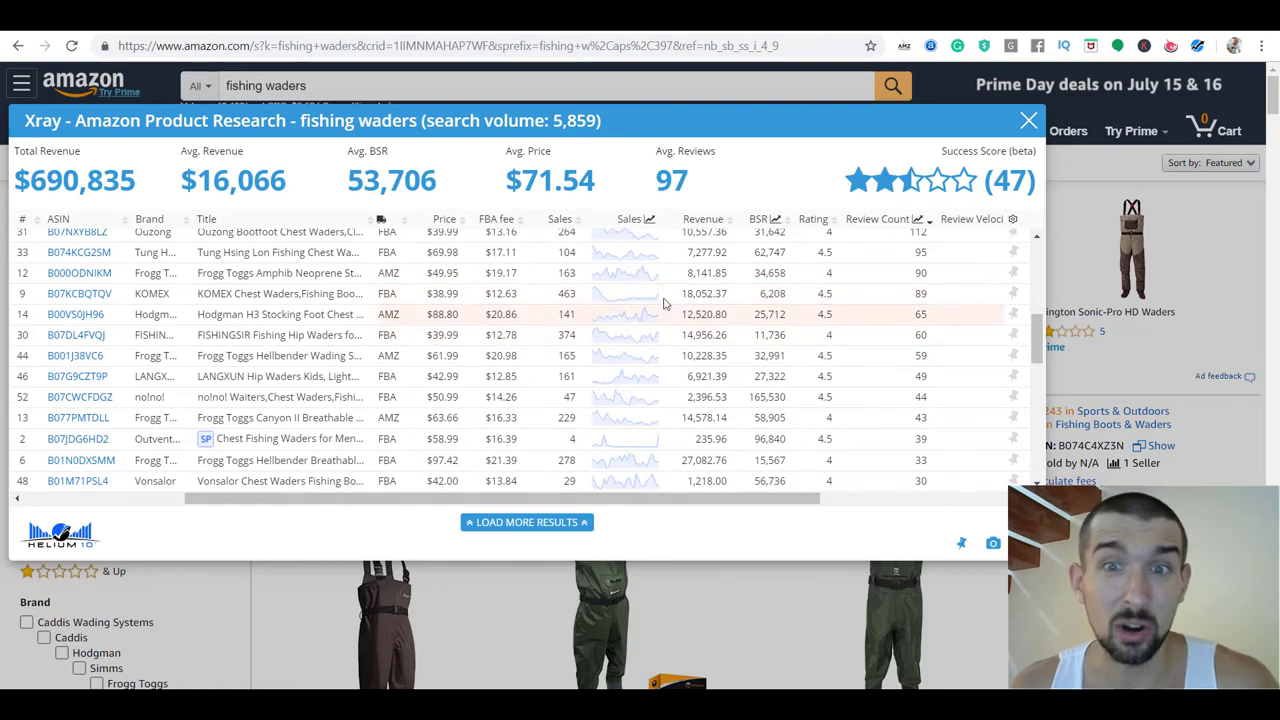
scroll(785, 305, "down", 6)
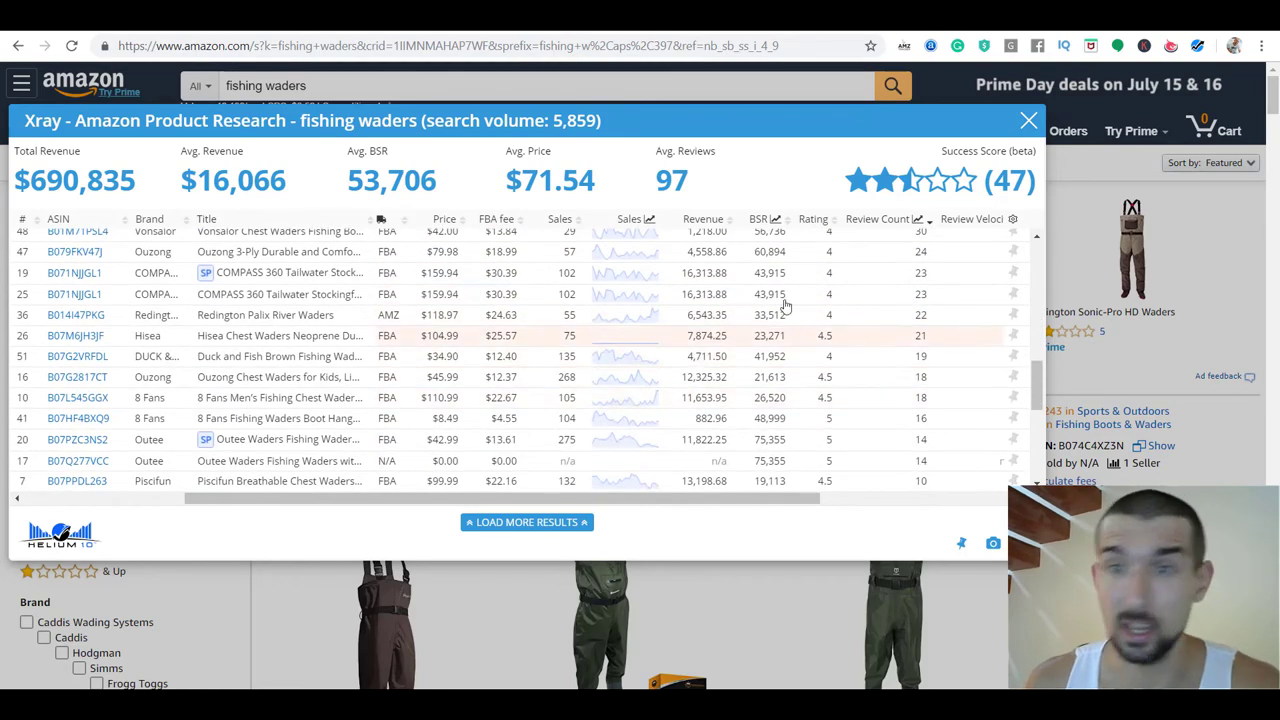
scroll(594, 409, "up", 8)
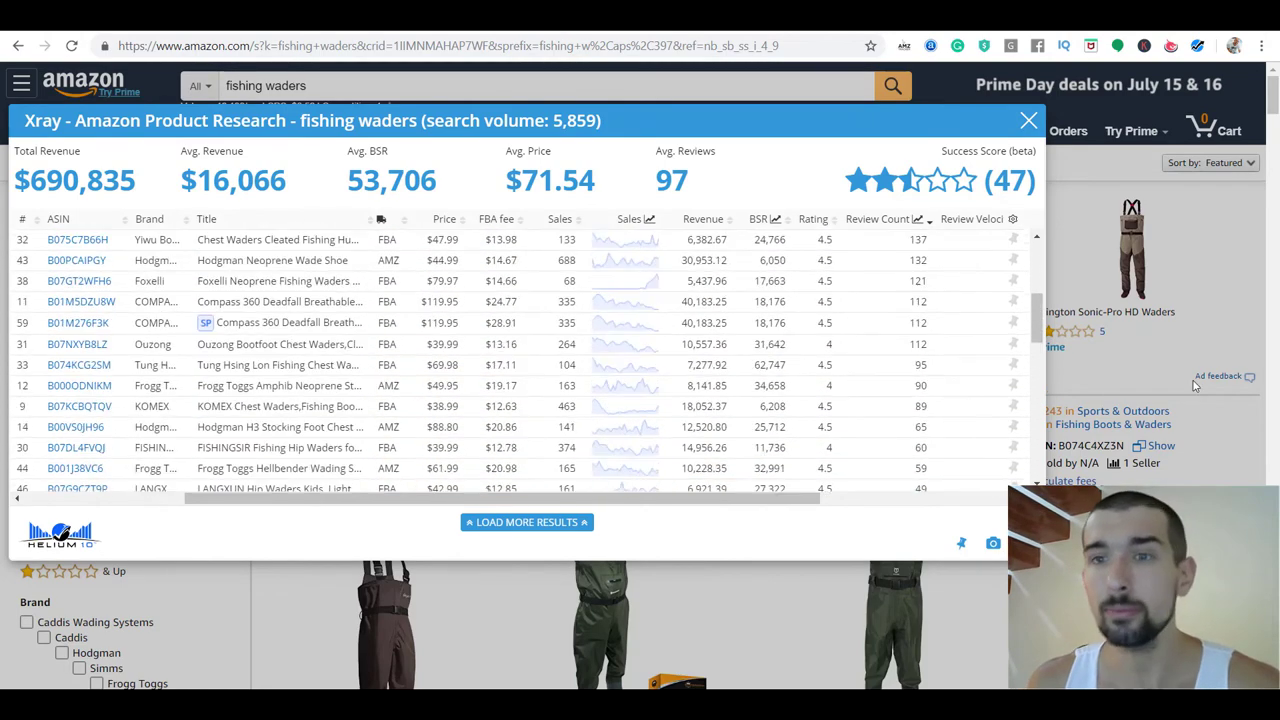
left_click_drag(1042, 312, 1040, 103)
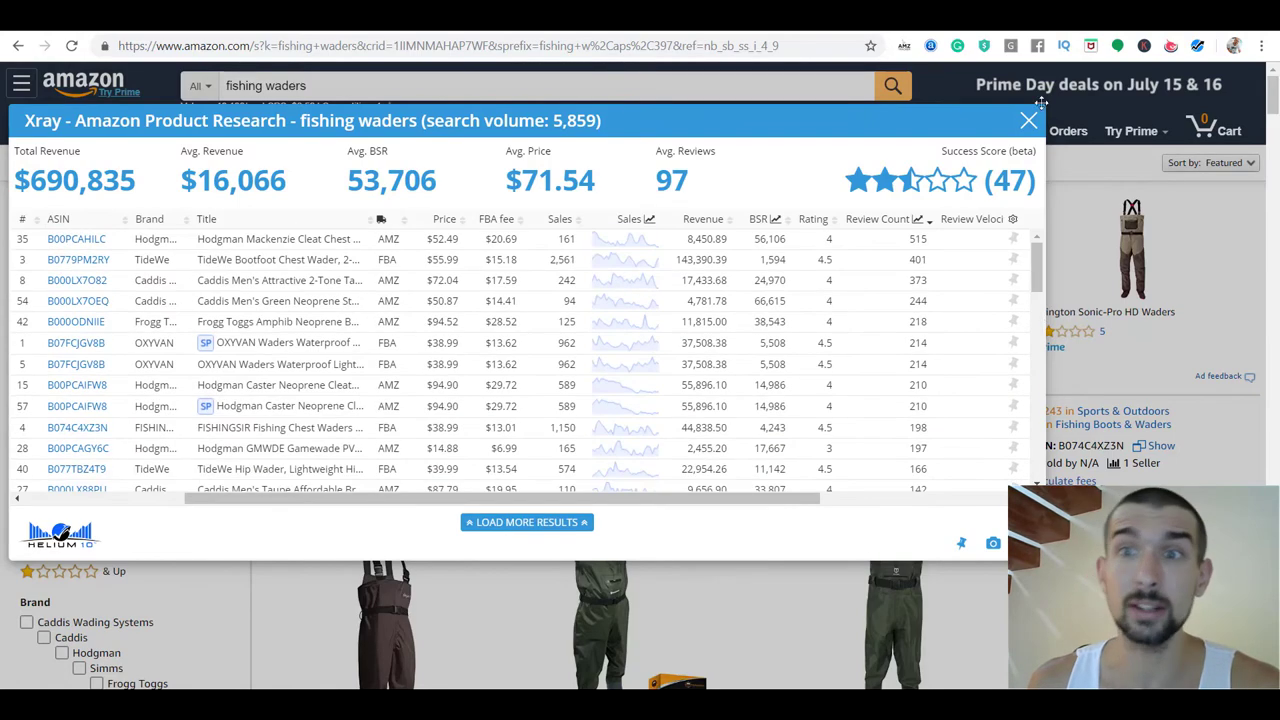
- Close the Xray results and copy the search term "fishing waders" from the Amazon search box
left_click(1029, 120)
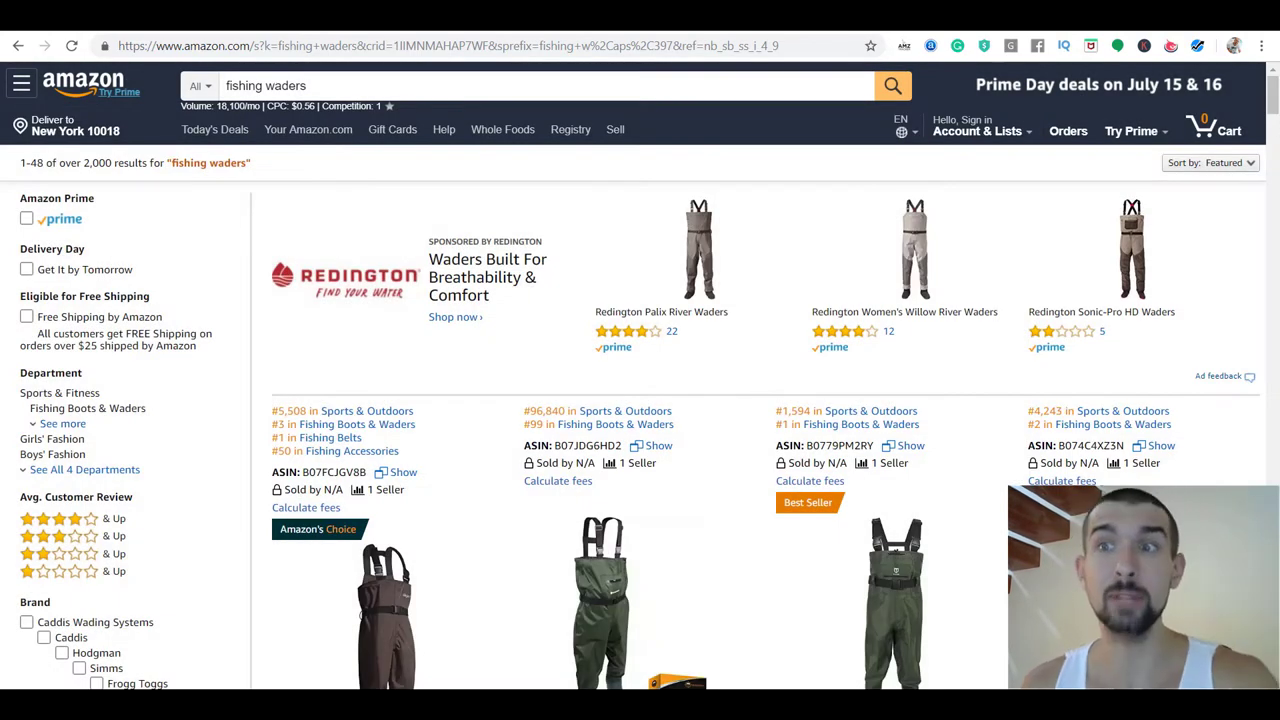
mouse_move(1272, 100)
left_mouse_down()
mouse_move(1272, 148)
mouse_move(1272, 96)
left_mouse_up()
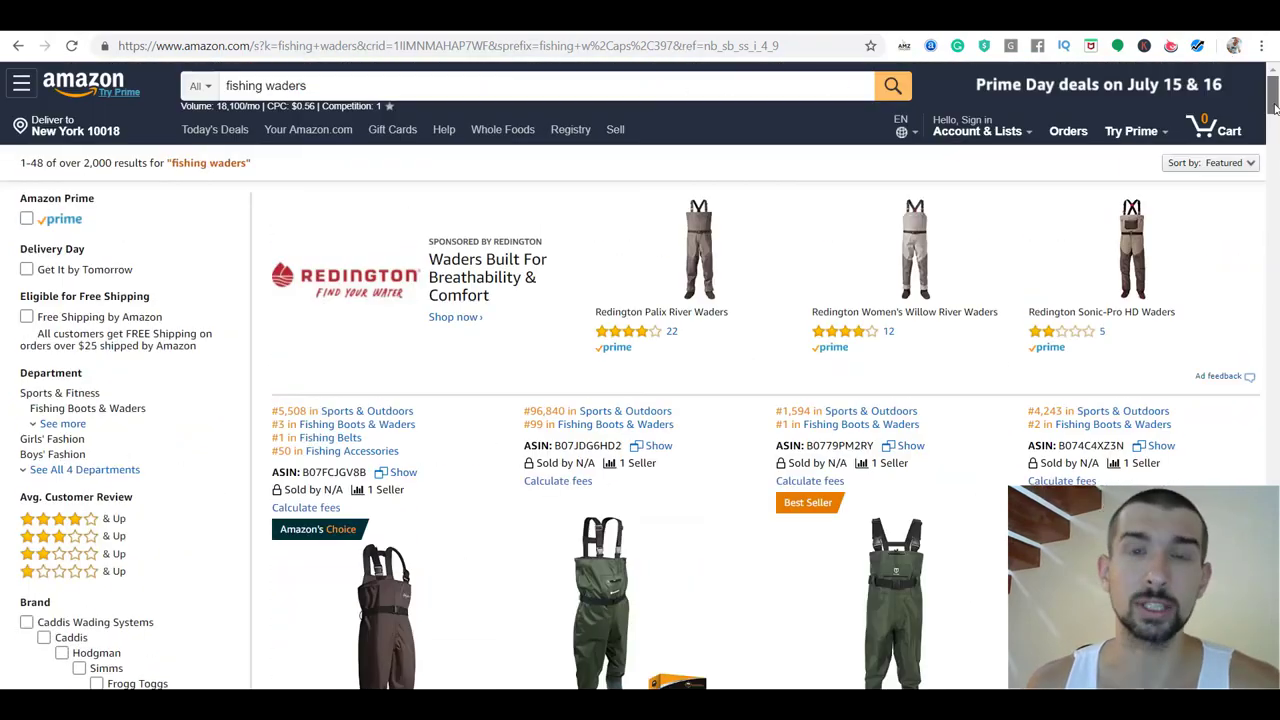
left_click(281, 82)
left_click(336, 80)
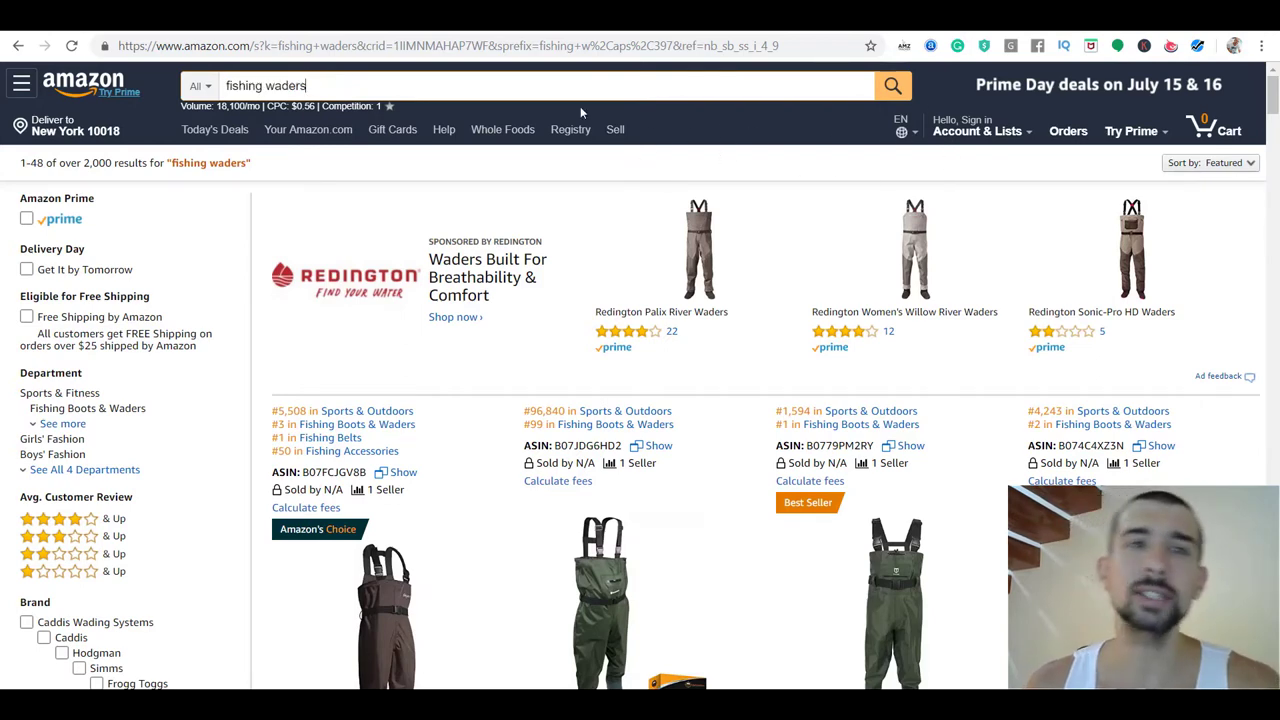
key("ctrl+shift+Left")
key("ctrl+shift+Left")
key("ctrl+c")
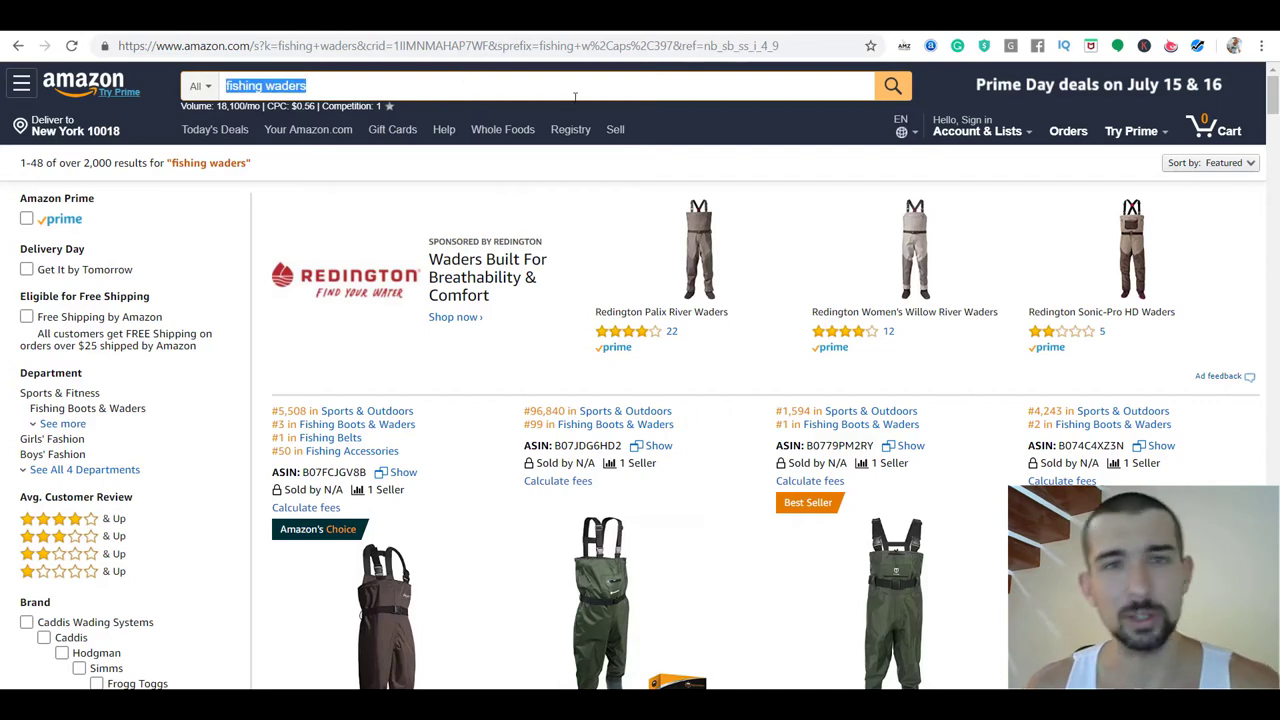
left_click(705, 165)
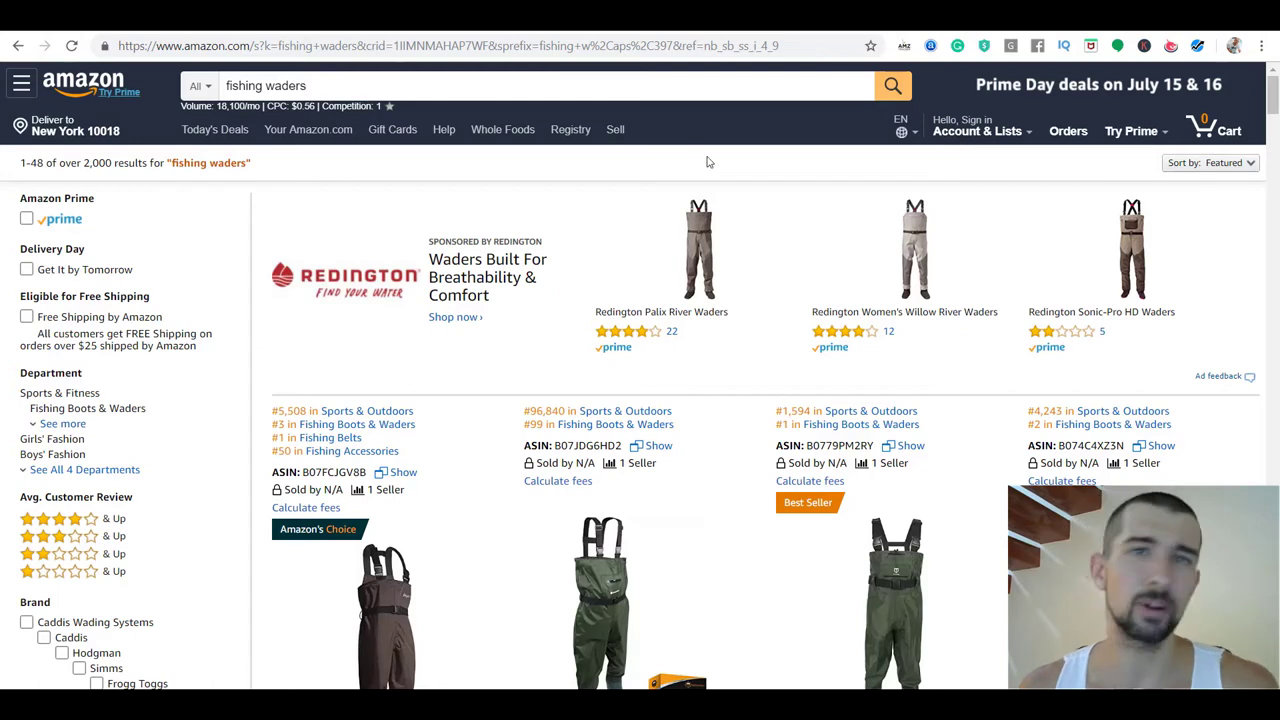
- Switch to Google Trends and explore the copied search term "fishing waders" for the United States
left_click(738, 28)
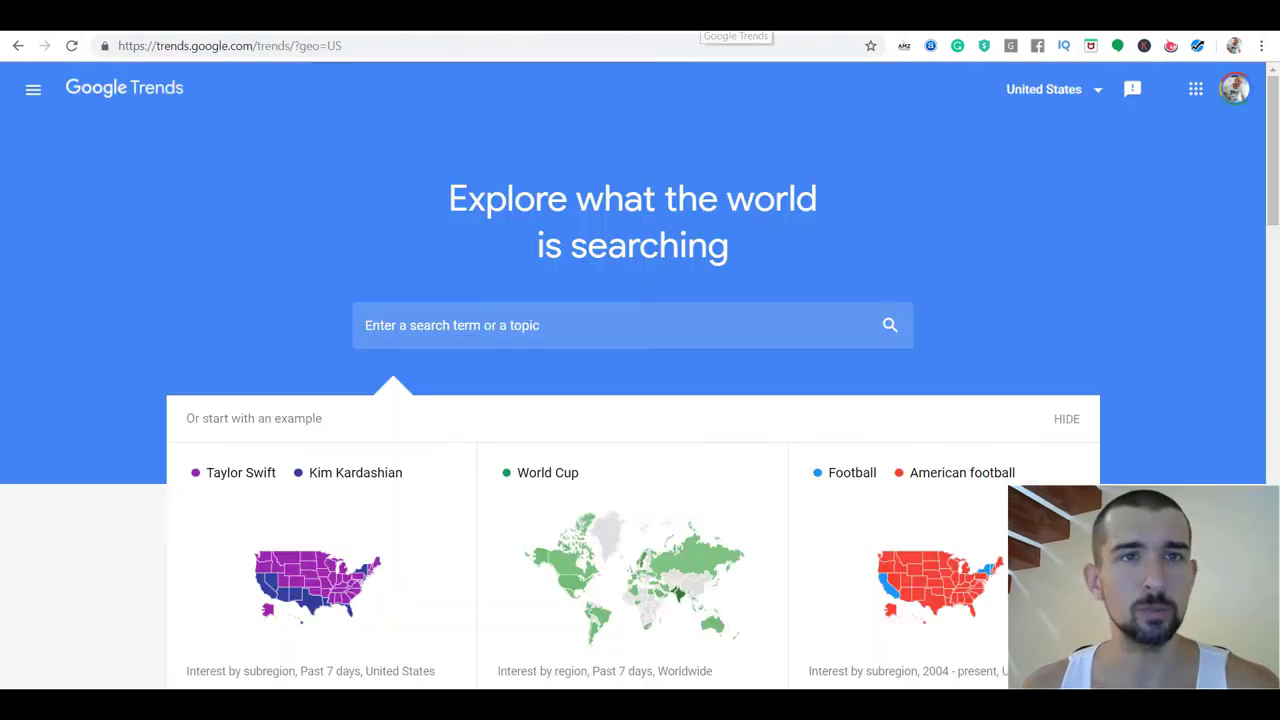
scroll(322, 68, "down", 1)
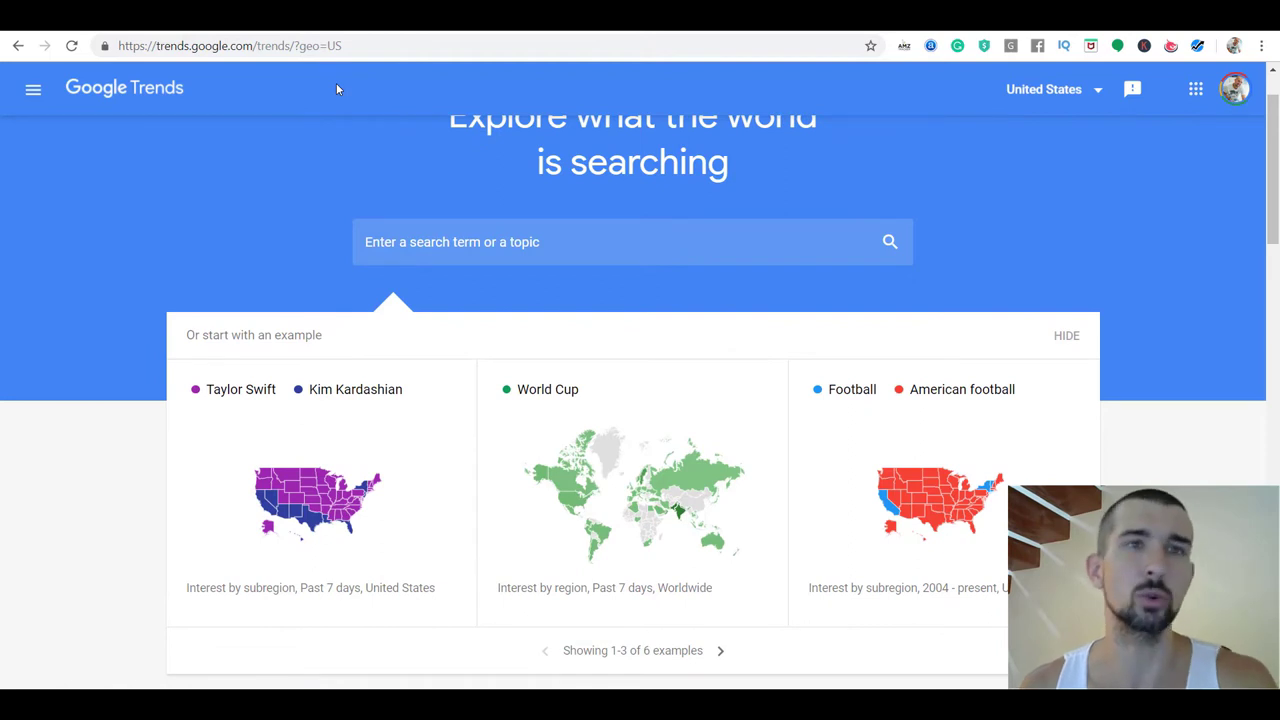
left_click(524, 242)
key("ctrl+v")
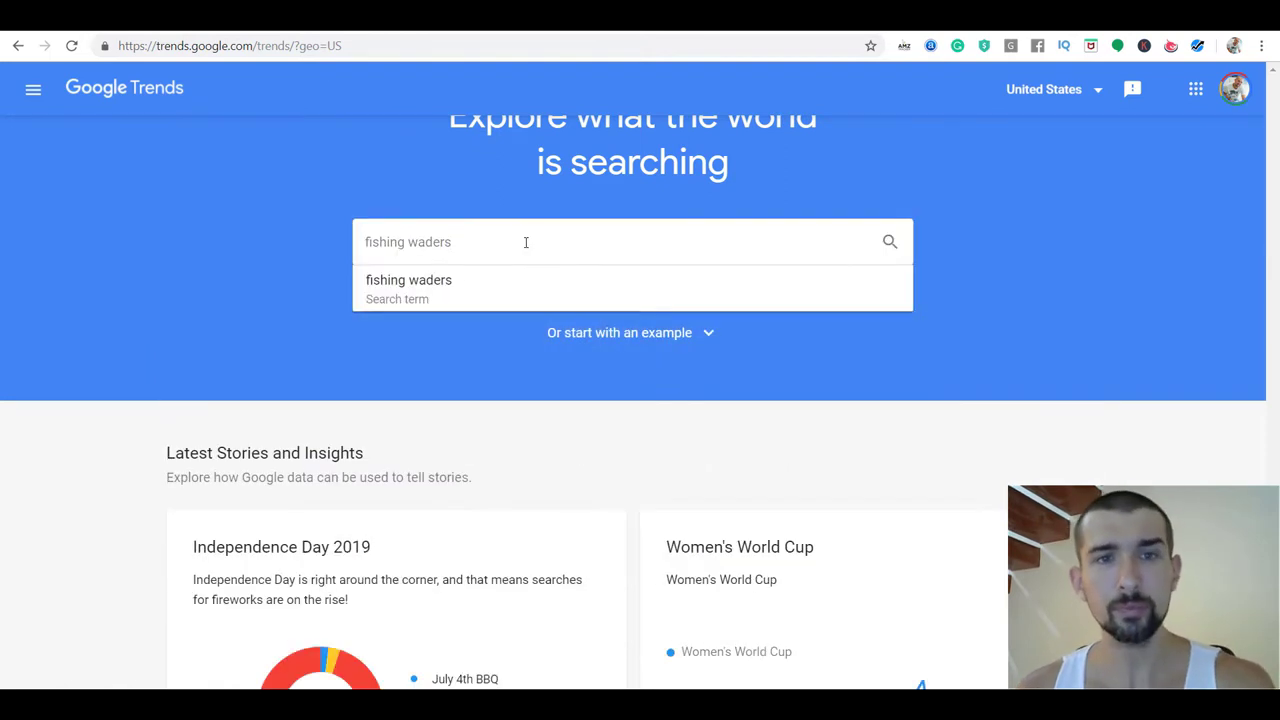
left_click(486, 276)
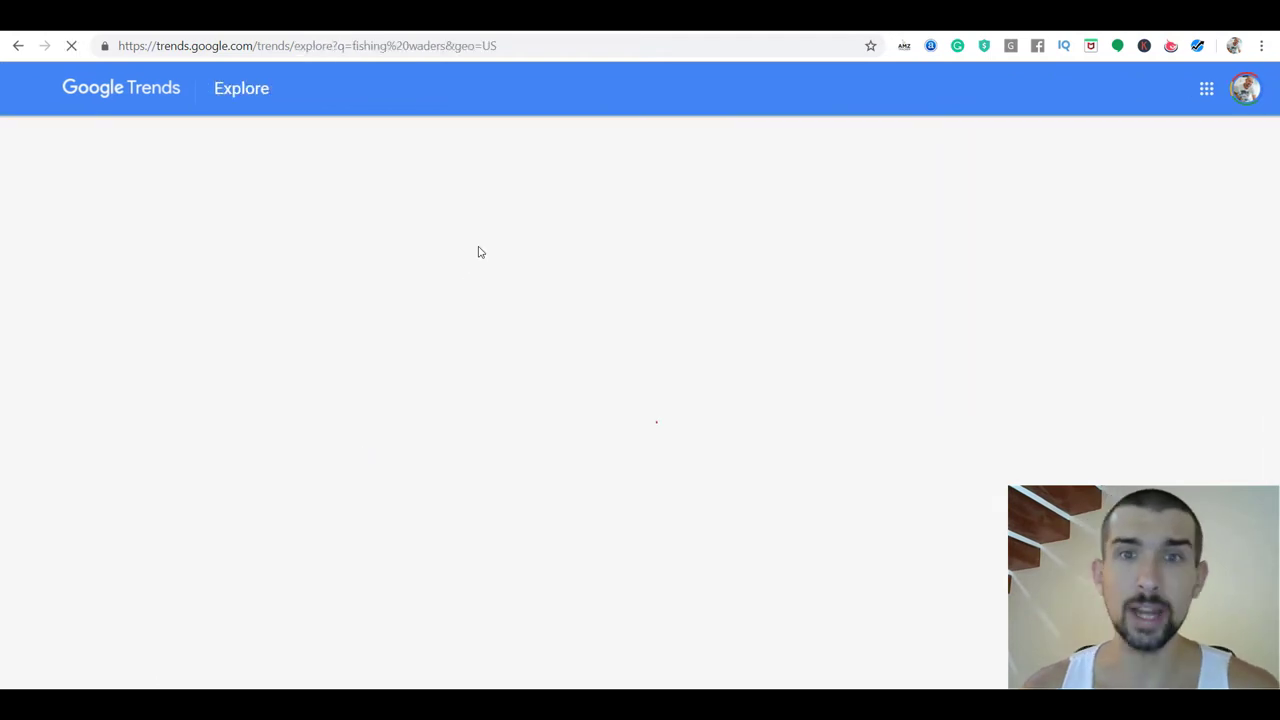
- View the search interest for the past 5 years, and extend the time range to 2004 - present
left_click(396, 256)
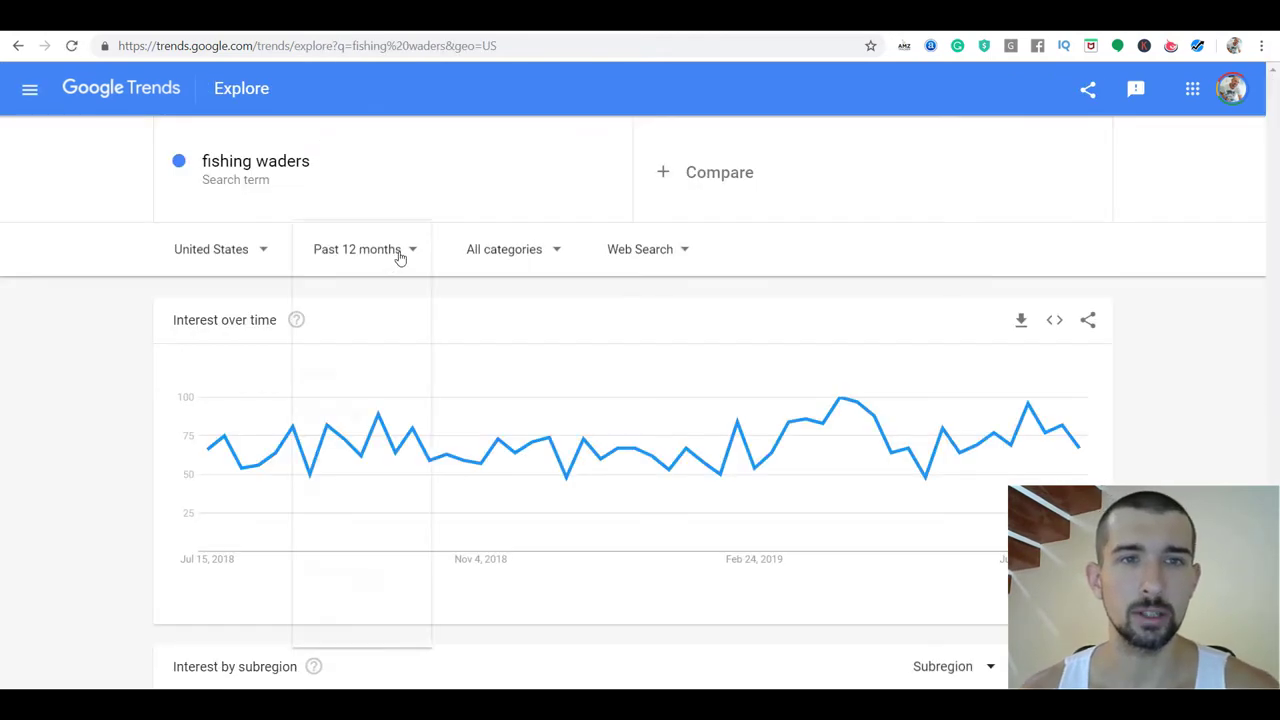
left_click(358, 540)
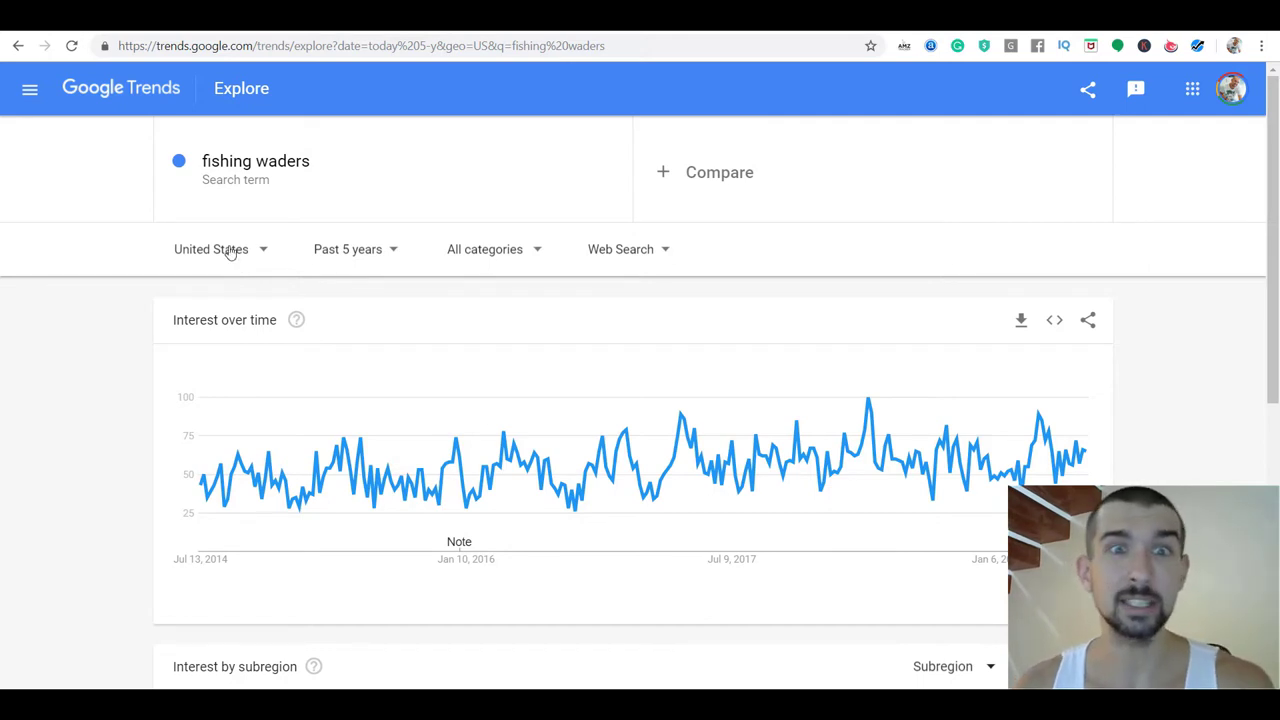
left_click(389, 251)
left_click(335, 574)
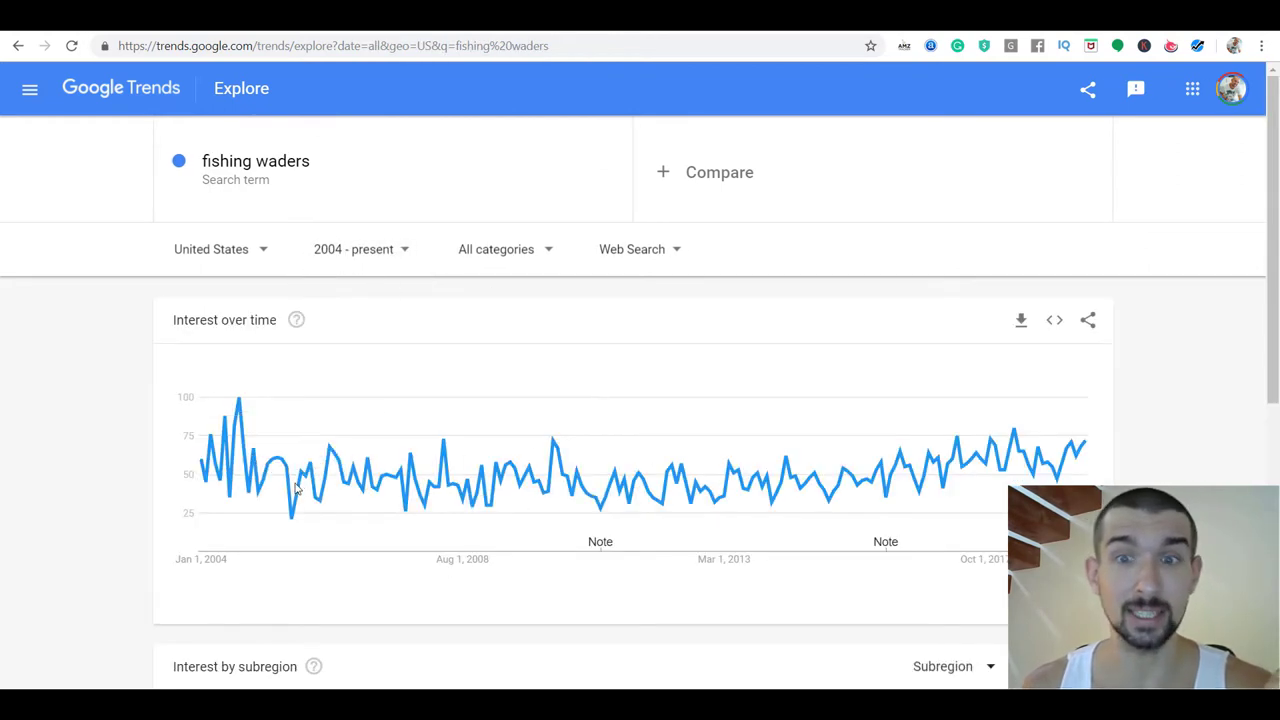
- Check the available category and search type filters without changing them, and view the interest by subregion
left_click(548, 253)
left_click(829, 295)
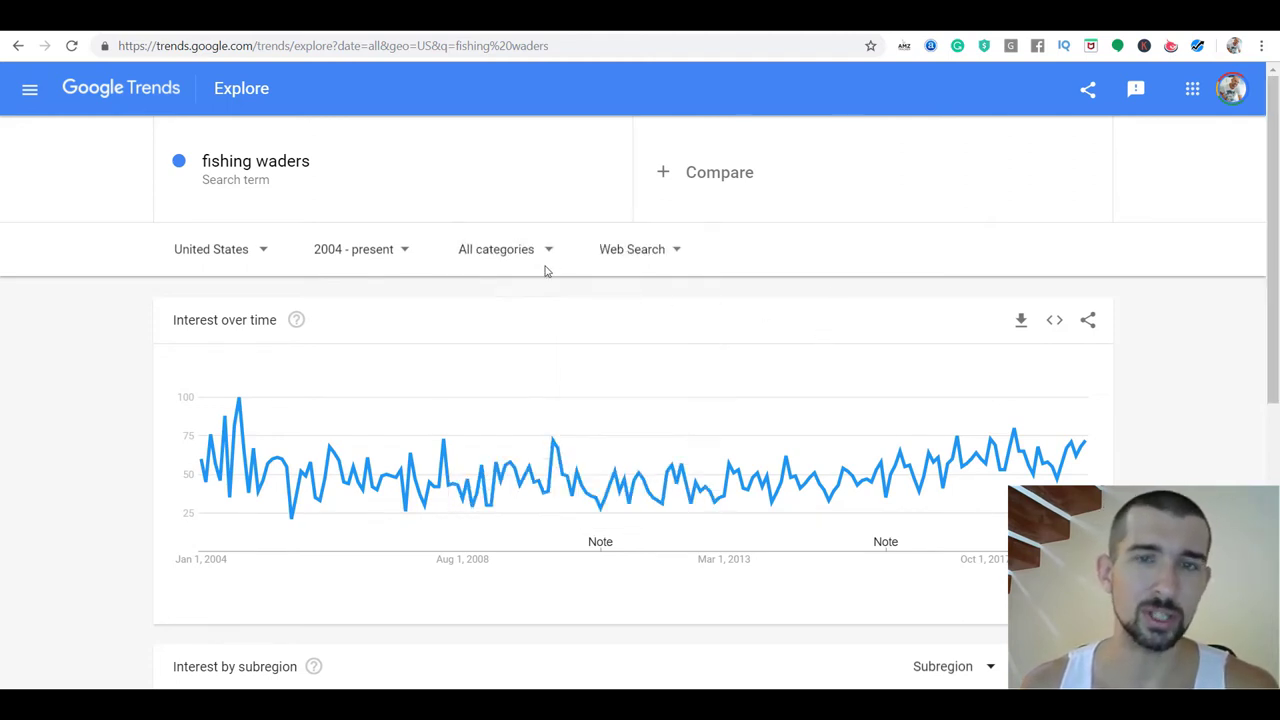
left_click(675, 251)
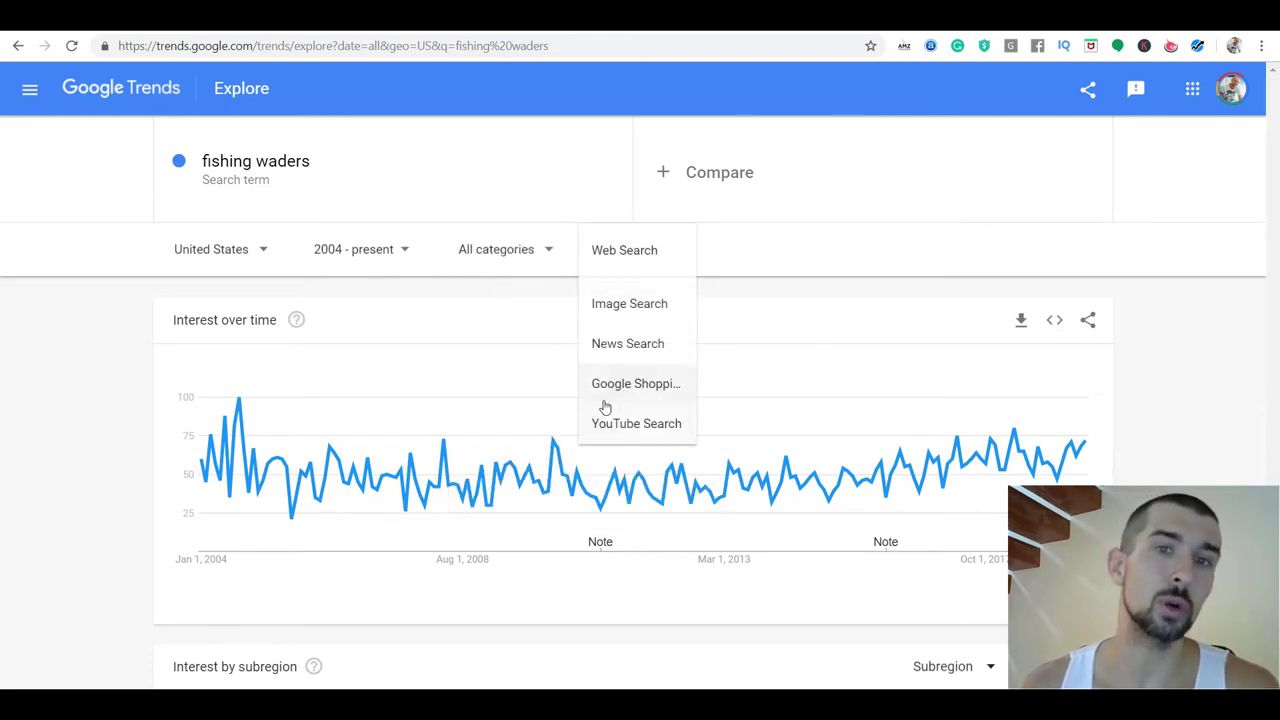
left_click(760, 291)
scroll(716, 259, "down", 2)
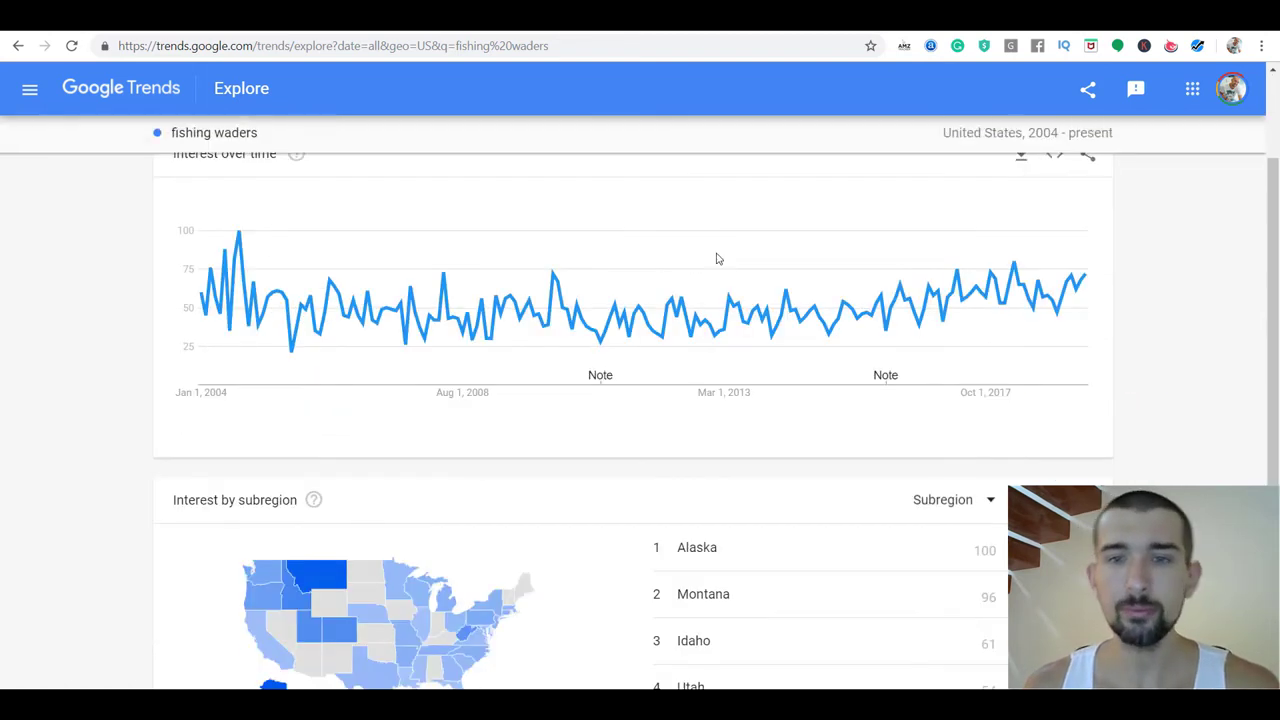
- Change the time range for "fishing waders" to the past 5 years
scroll(716, 259, "up", 2)
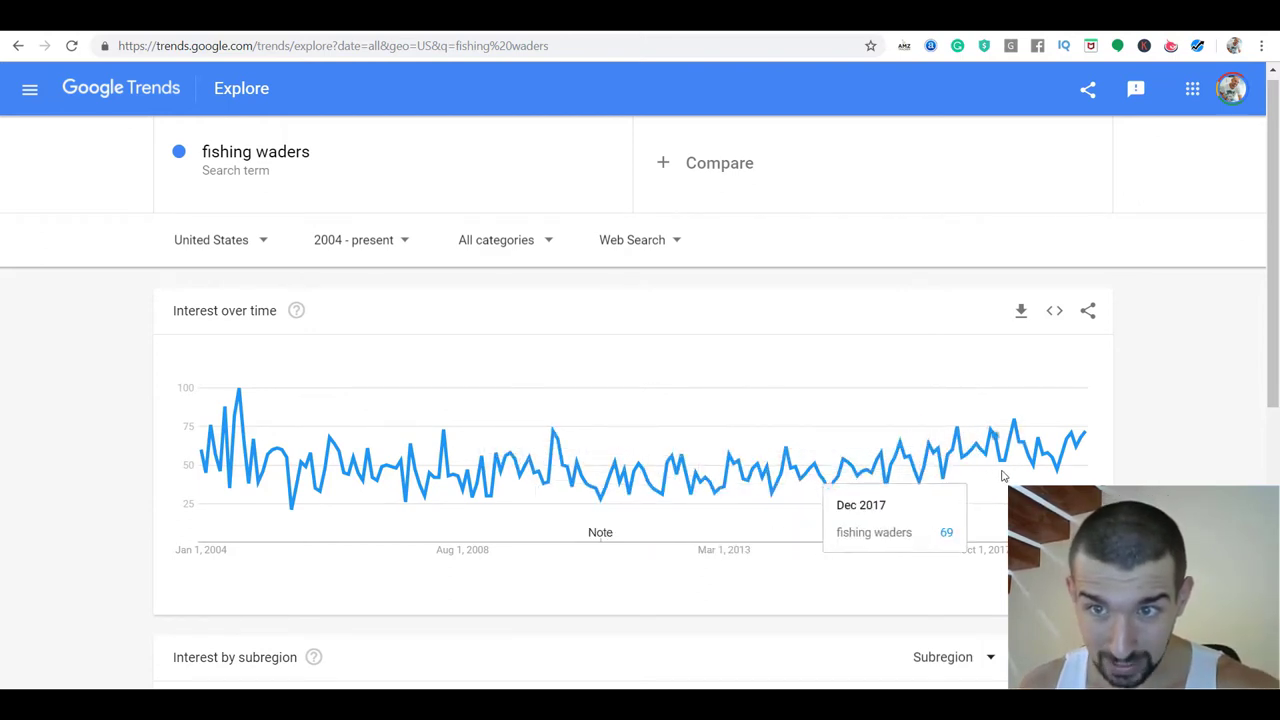
left_click(400, 240)
left_click(357, 568)
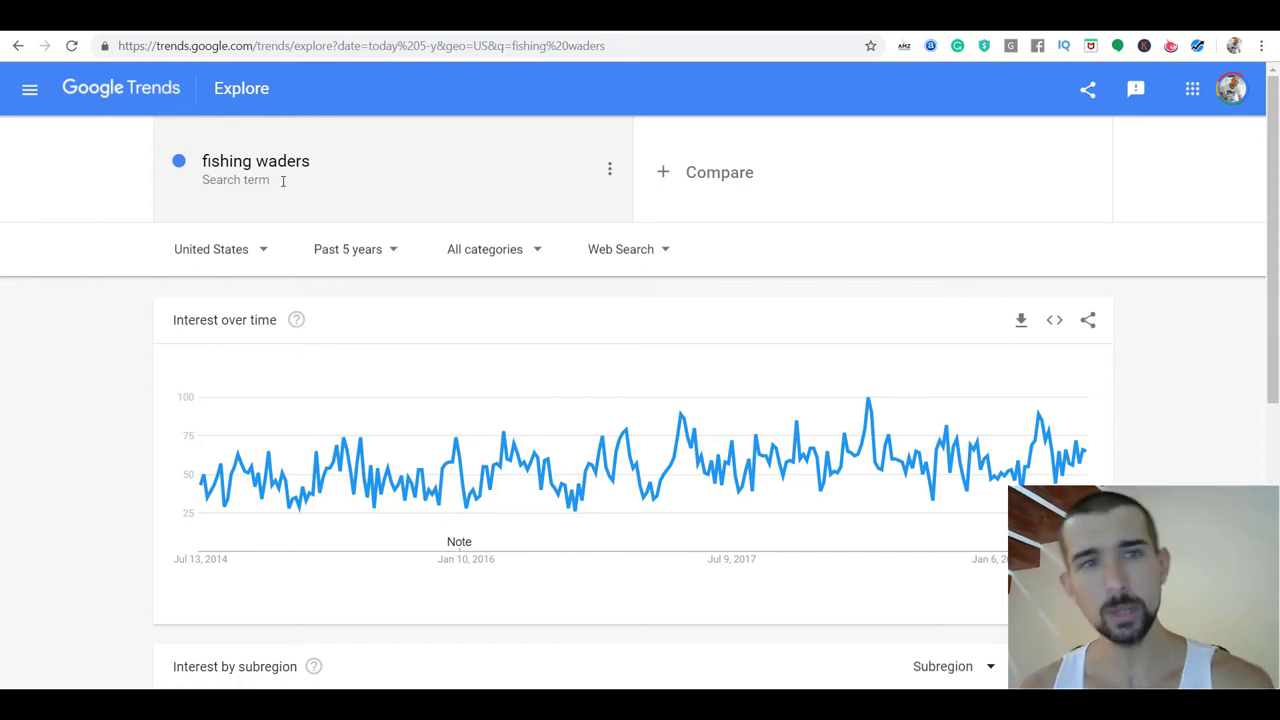
- Change the search term to "fishing" and view its search interest for 2004 - present
left_click(268, 162)
left_click(320, 166)
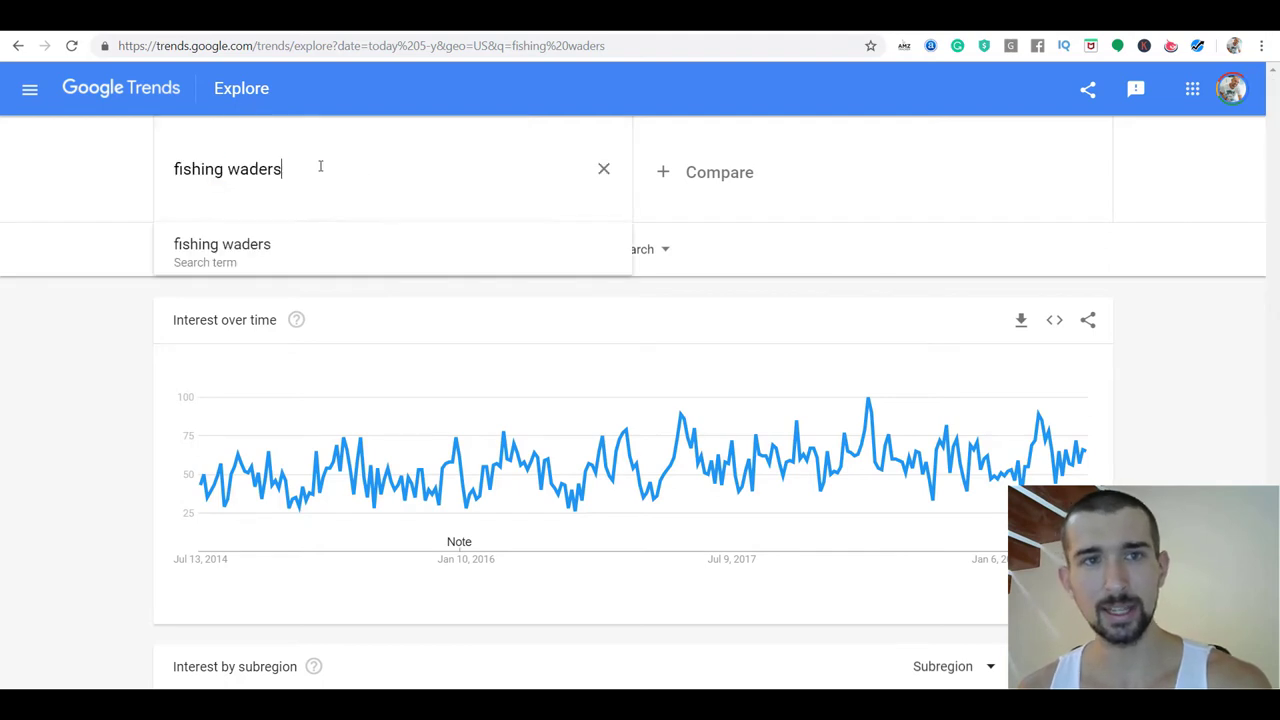
double_click(320, 166)
key("BackSpace")
key("BackSpace")
key("Return")
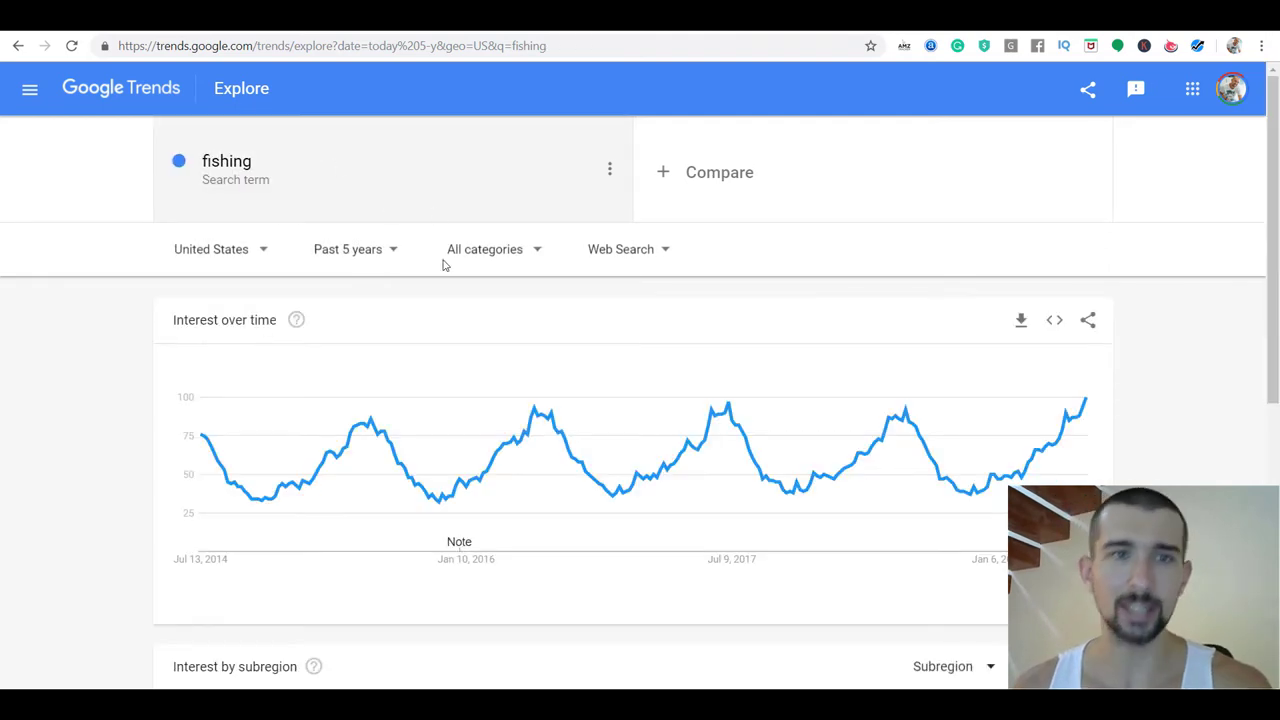
left_click(381, 262)
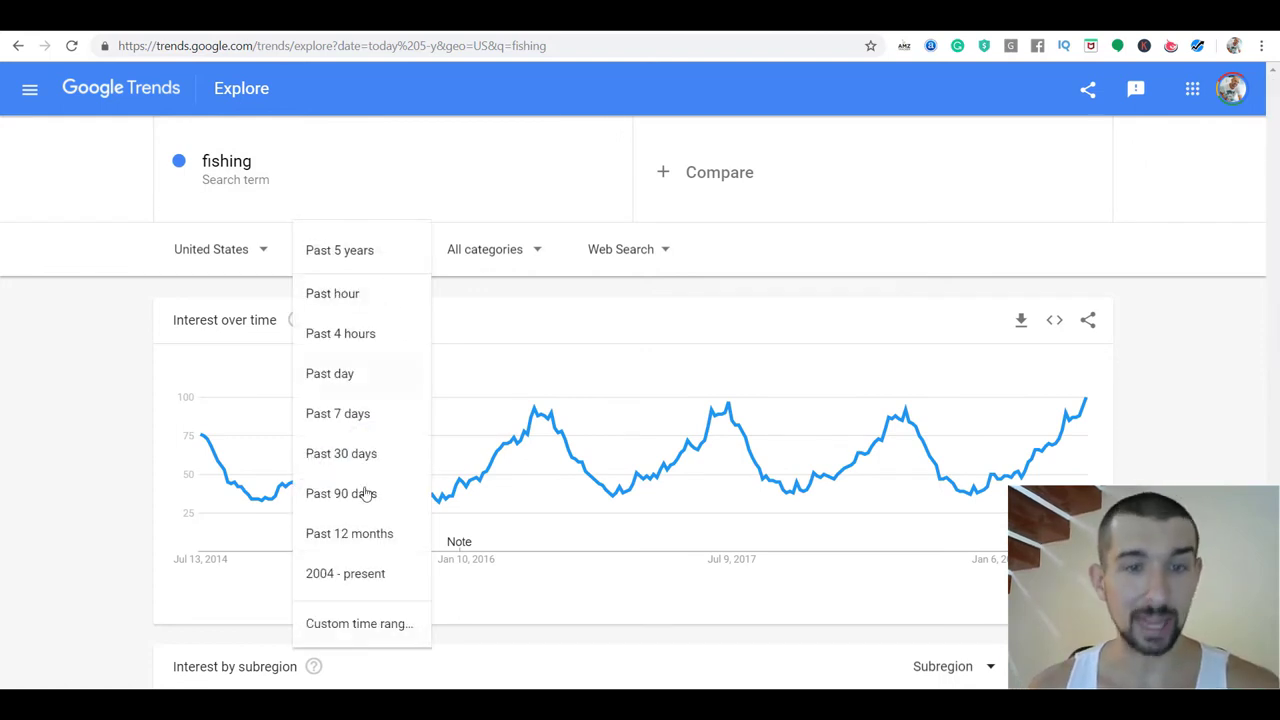
left_click(374, 572)
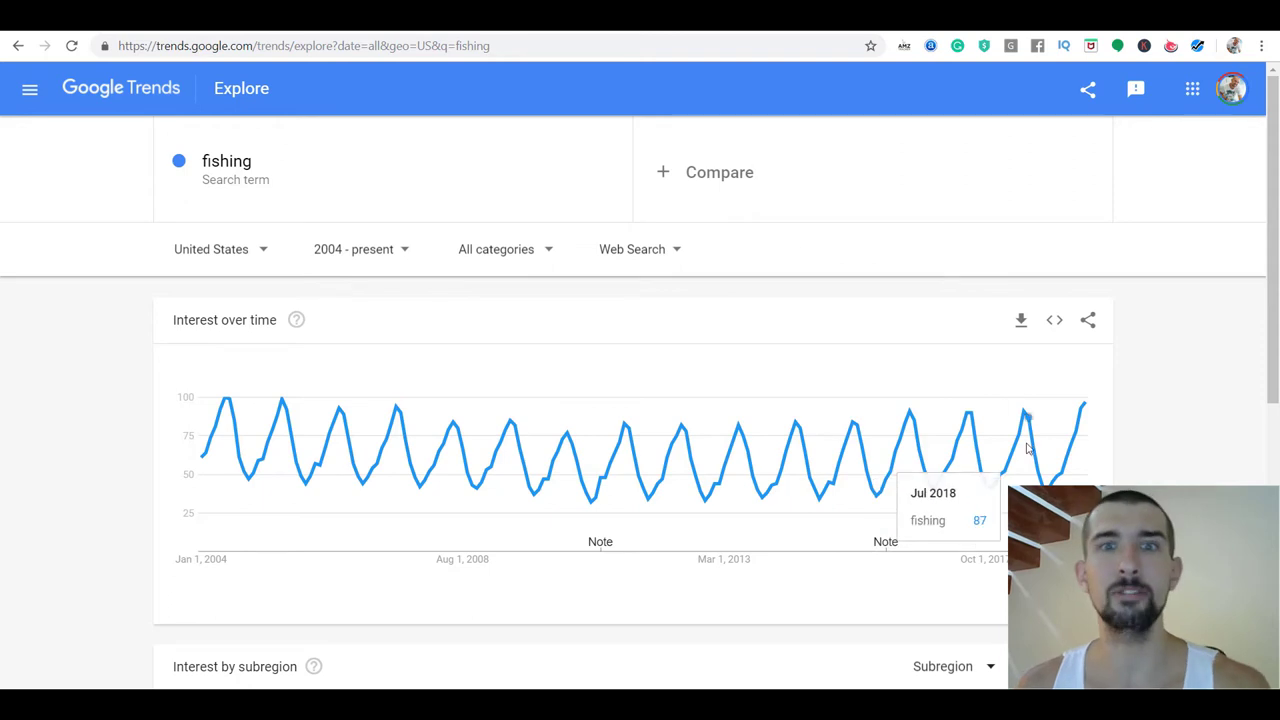
- Change the search term back to "fishing waders" and view its interest over time
left_click(340, 166)
left_click(340, 166)
type("wade")
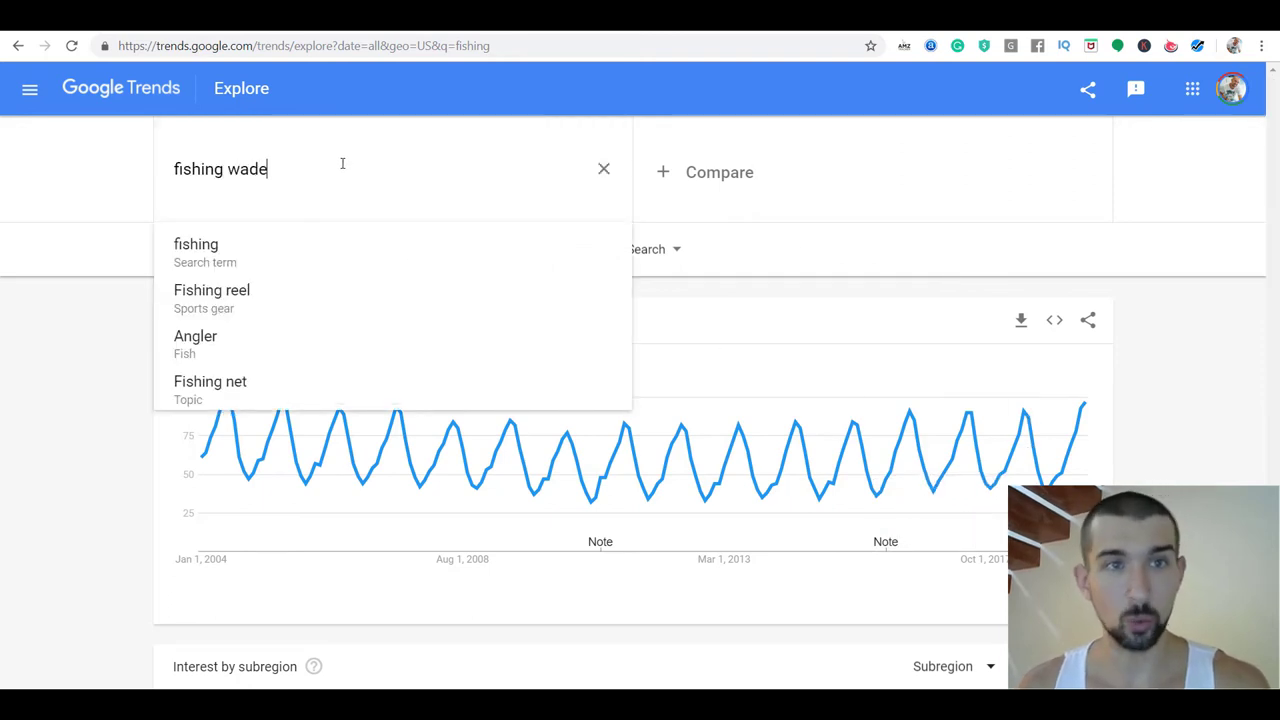
type("rs")
key("Return")
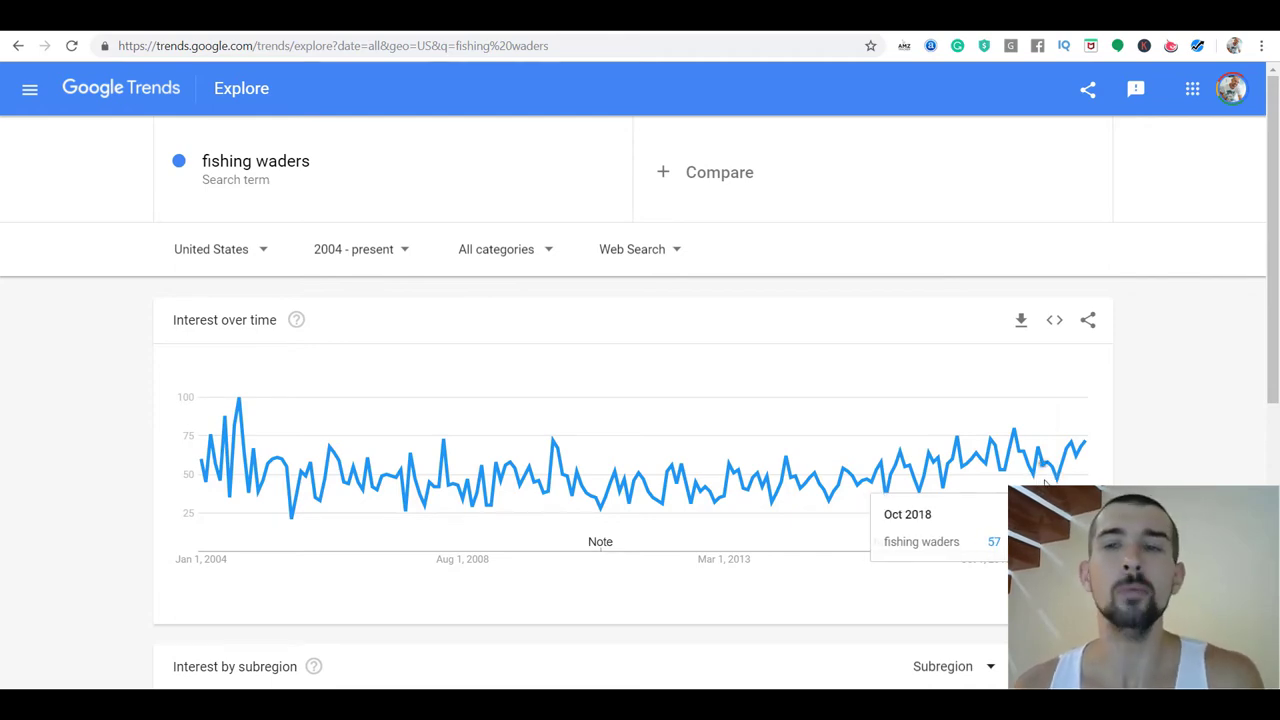
- Switch to the Amazon search results and open the best-selling TideWe Bootfoot Chest Wader listing in a new browser tab
left_click(245, 31)
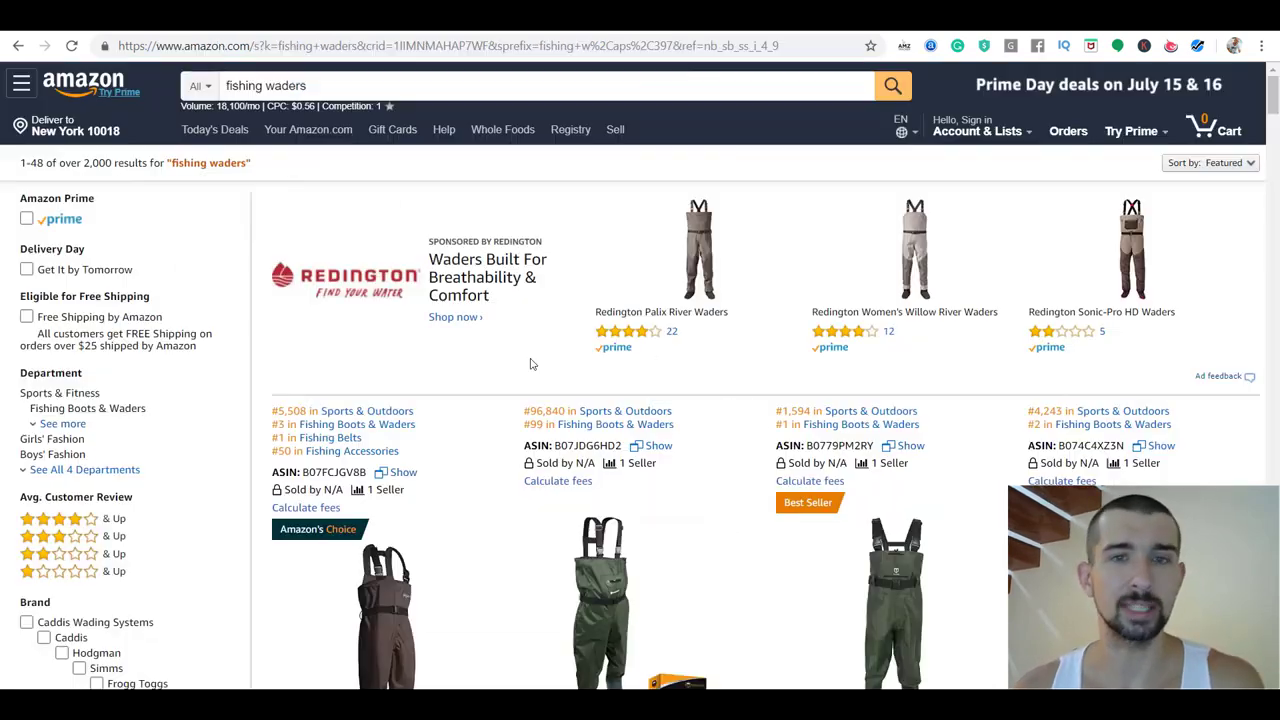
scroll(600, 390, "down", 2)
scroll(760, 418, "down", 2)
scroll(812, 420, "up", 2)
scroll(812, 420, "down", 2)
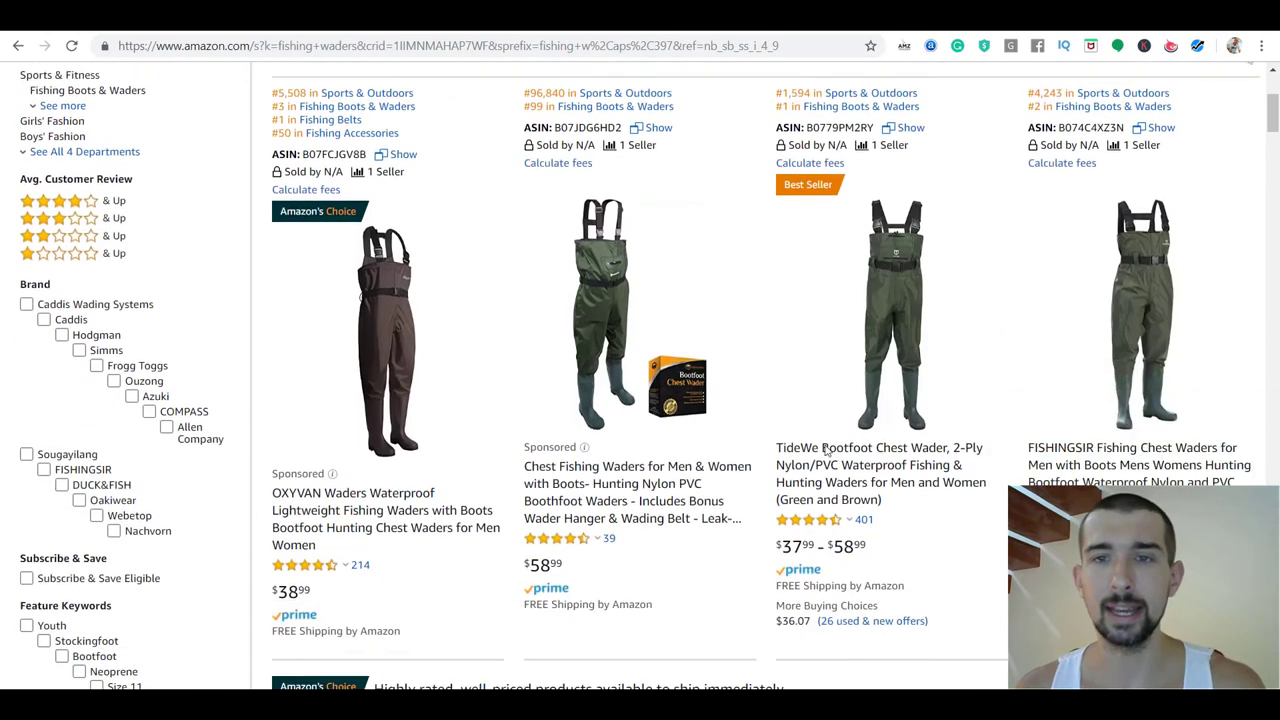
right_click(840, 464)
left_click(878, 473)
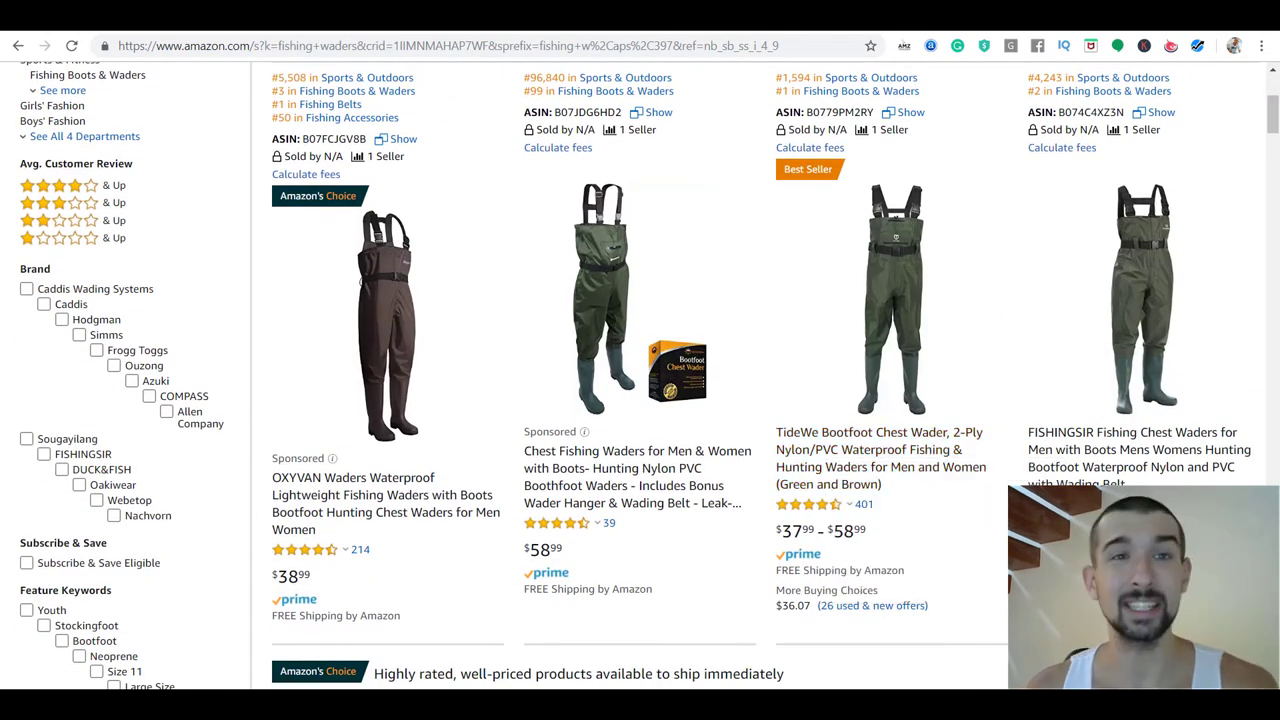
key("ctrl+Tab")
- Find the Helium 10 price and sales rank chart on the listing and set its range to All Time
scroll(510, 318, "down", 4)
scroll(512, 320, "down", 5)
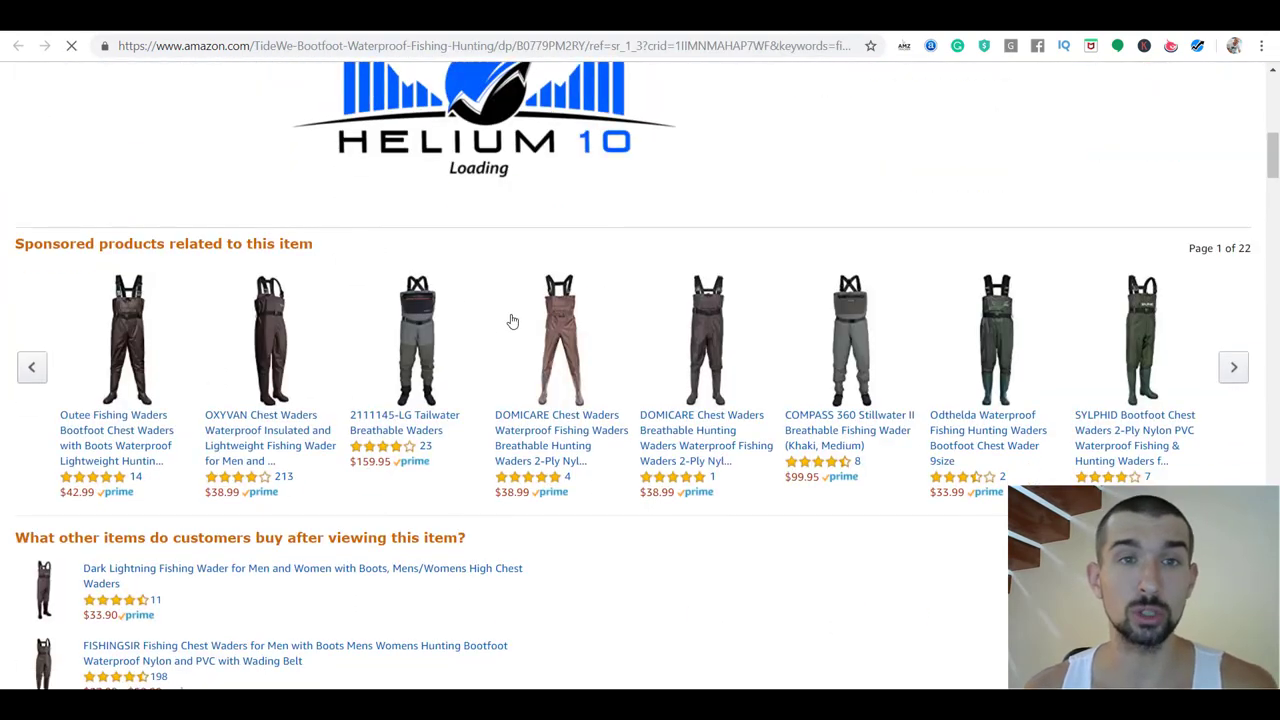
scroll(520, 370, "up", 3)
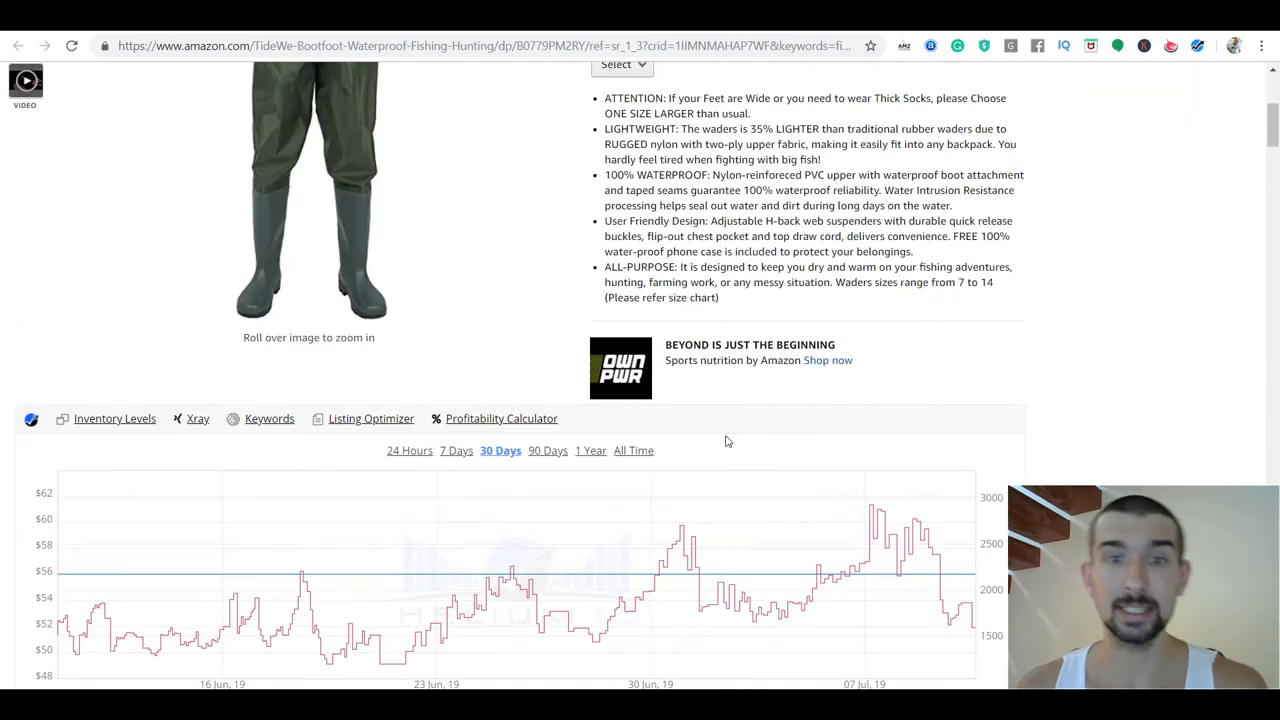
left_click(640, 368)
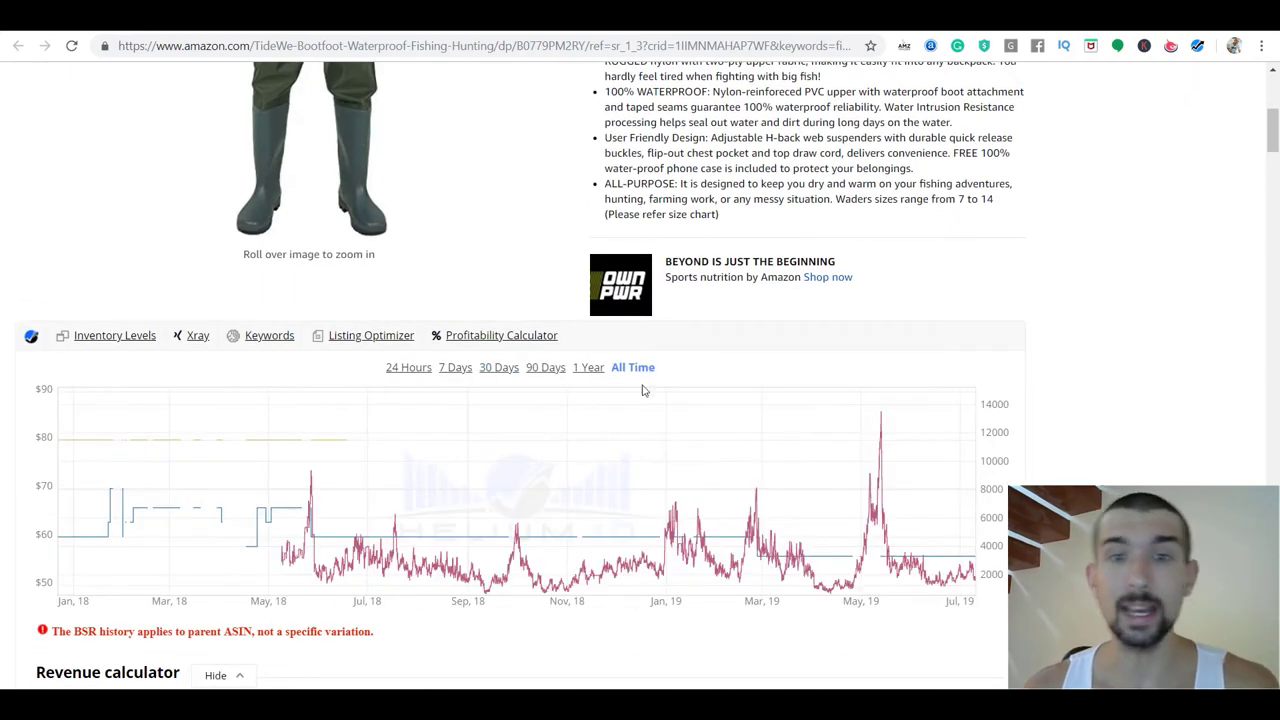
- Look through the TideWe listing's product photos and preview its video
scroll(645, 375, "up", 5)
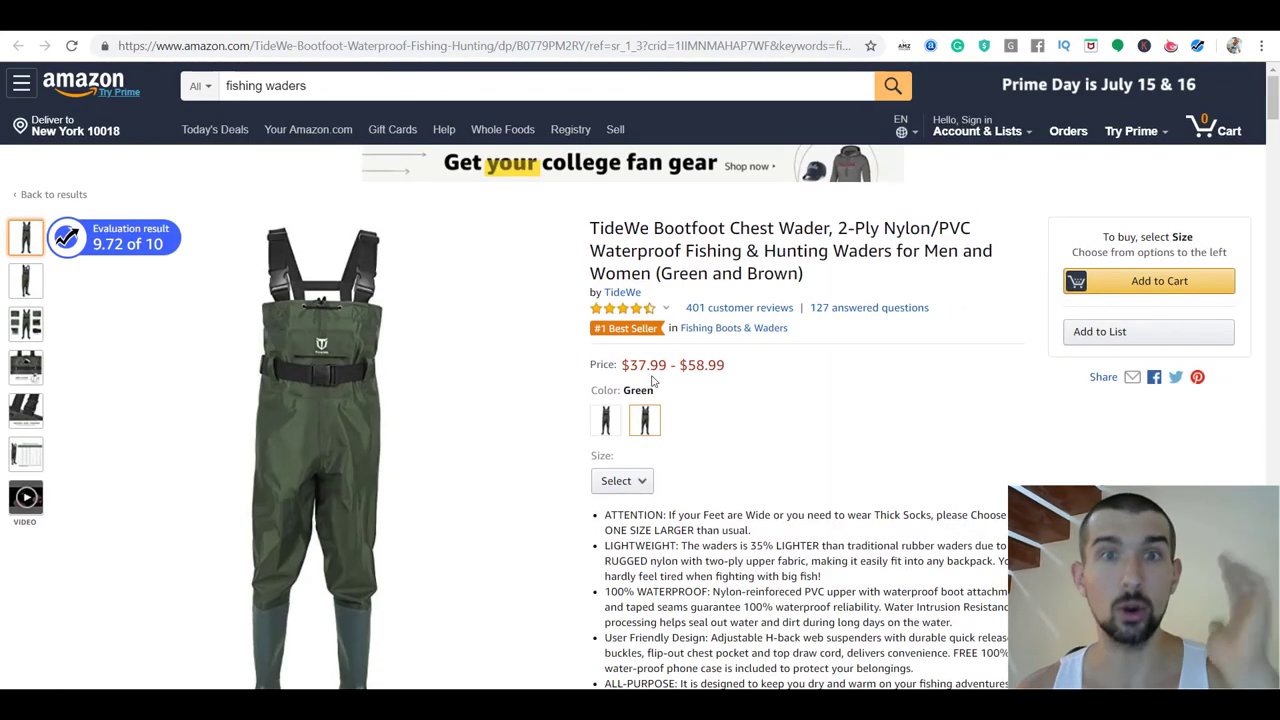
scroll(652, 380, "down", 2)
scroll(652, 380, "up", 2)
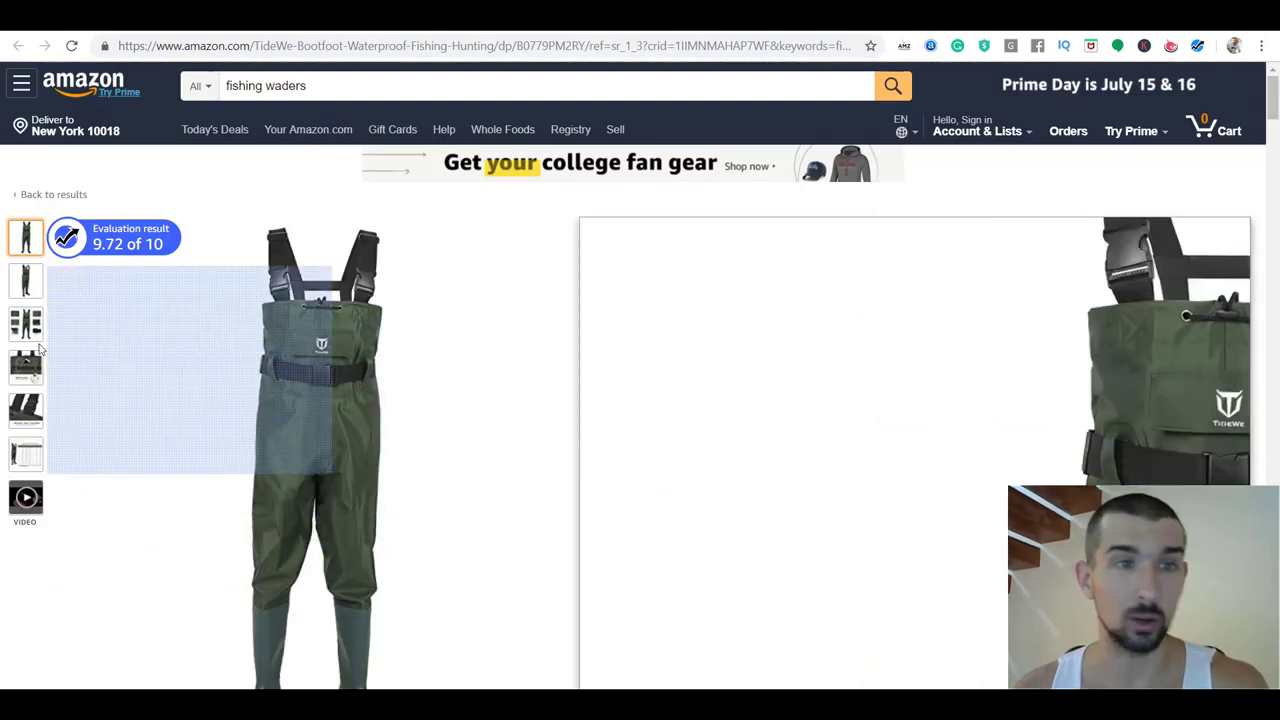
mouse_move(28, 290)
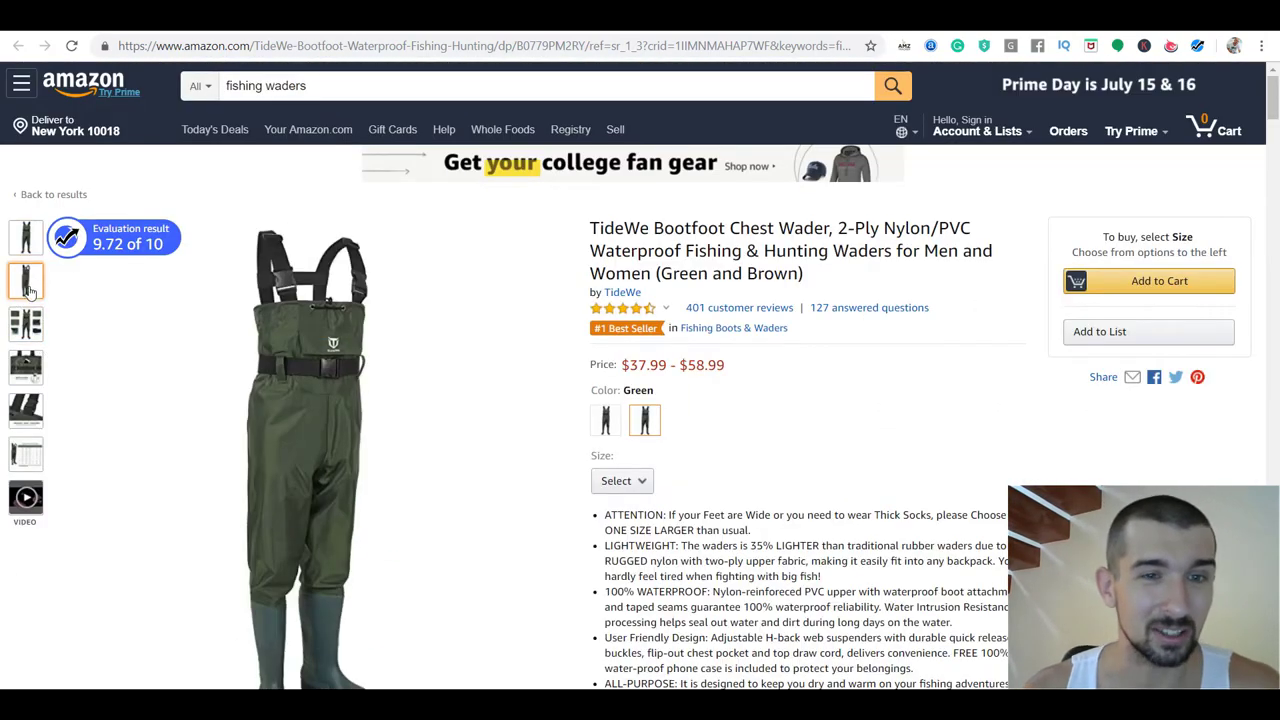
scroll(28, 290, "down", 1)
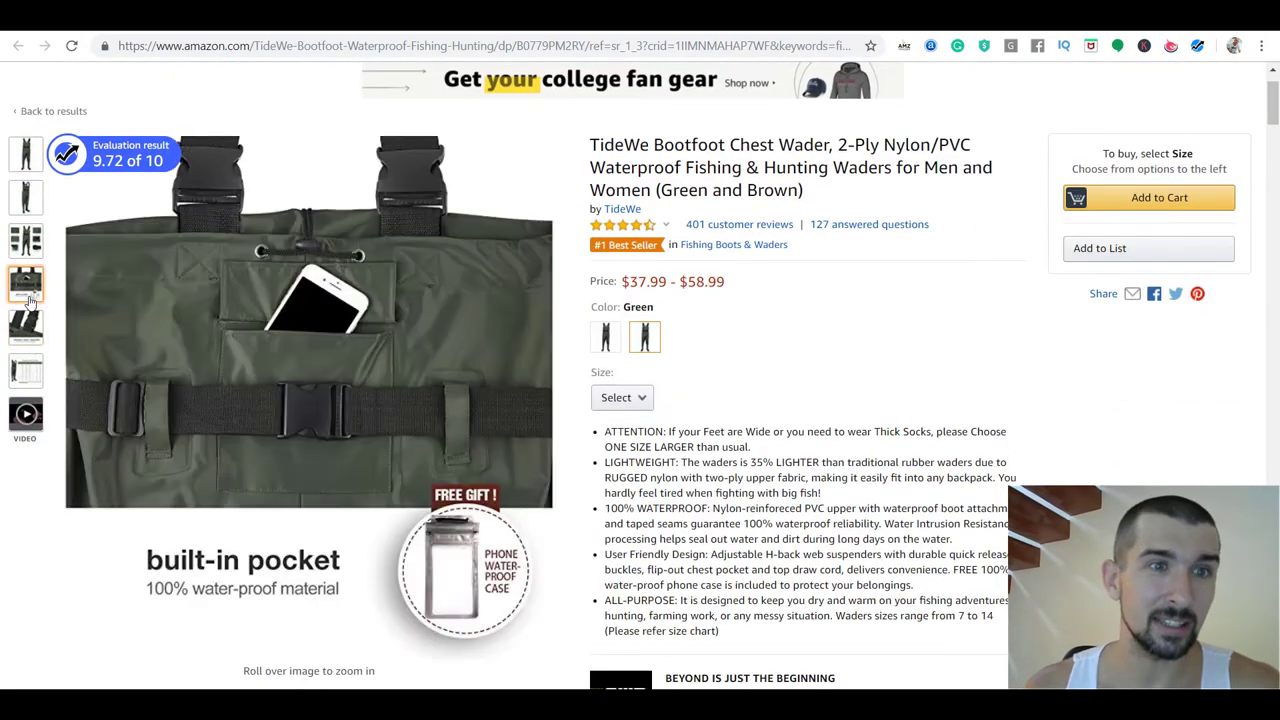
mouse_move(26, 412)
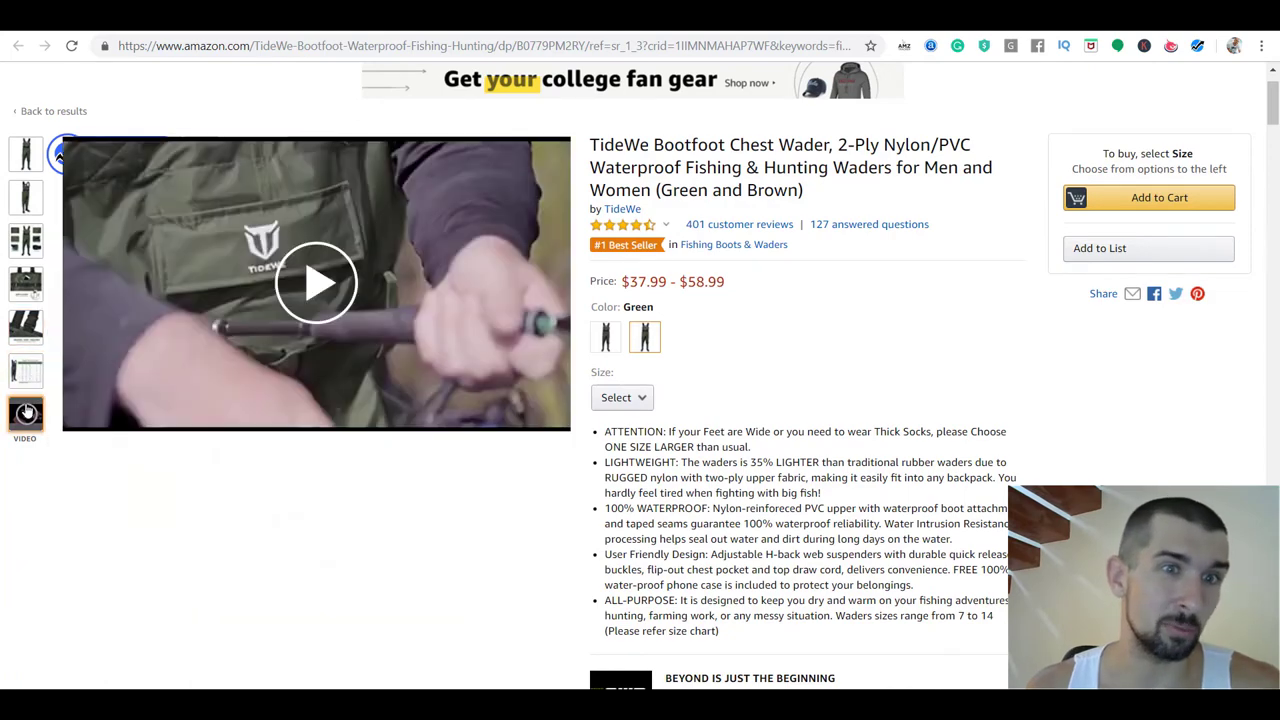
- Examine the listing's all-time price and sales rank history, the revenue calculator and the product description
scroll(780, 378, "down", 6)
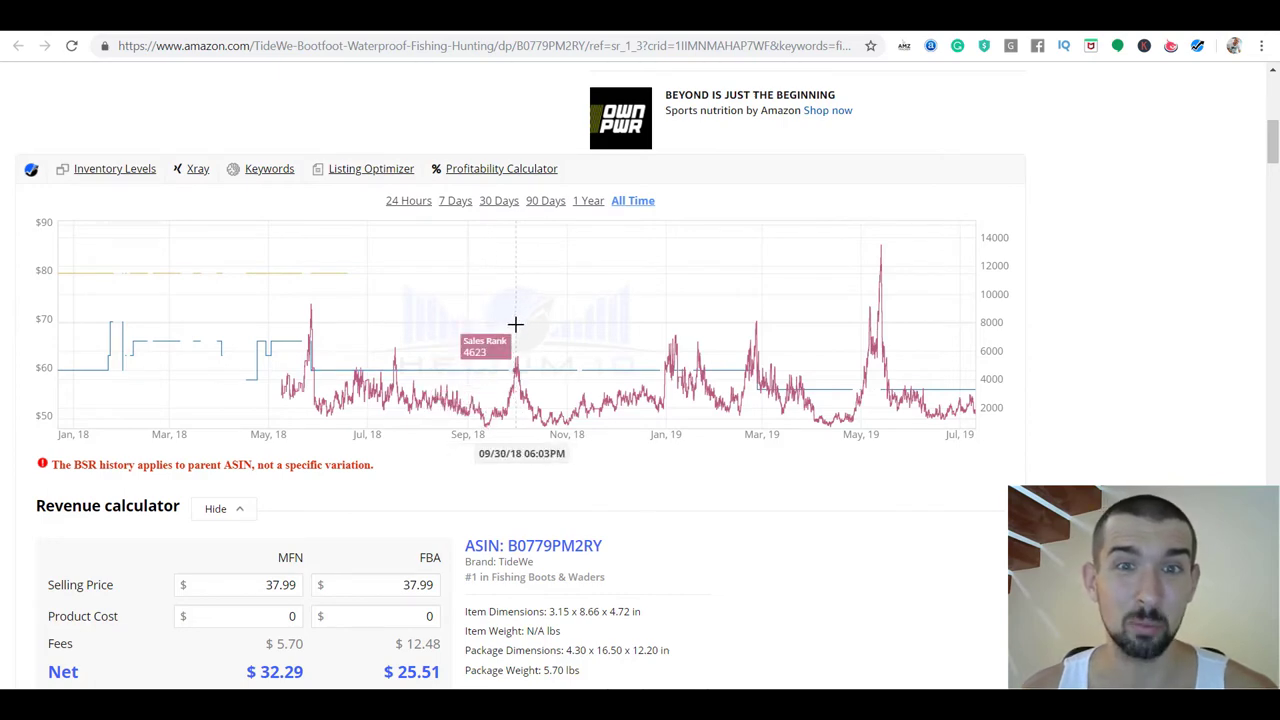
scroll(813, 314, "up", 1)
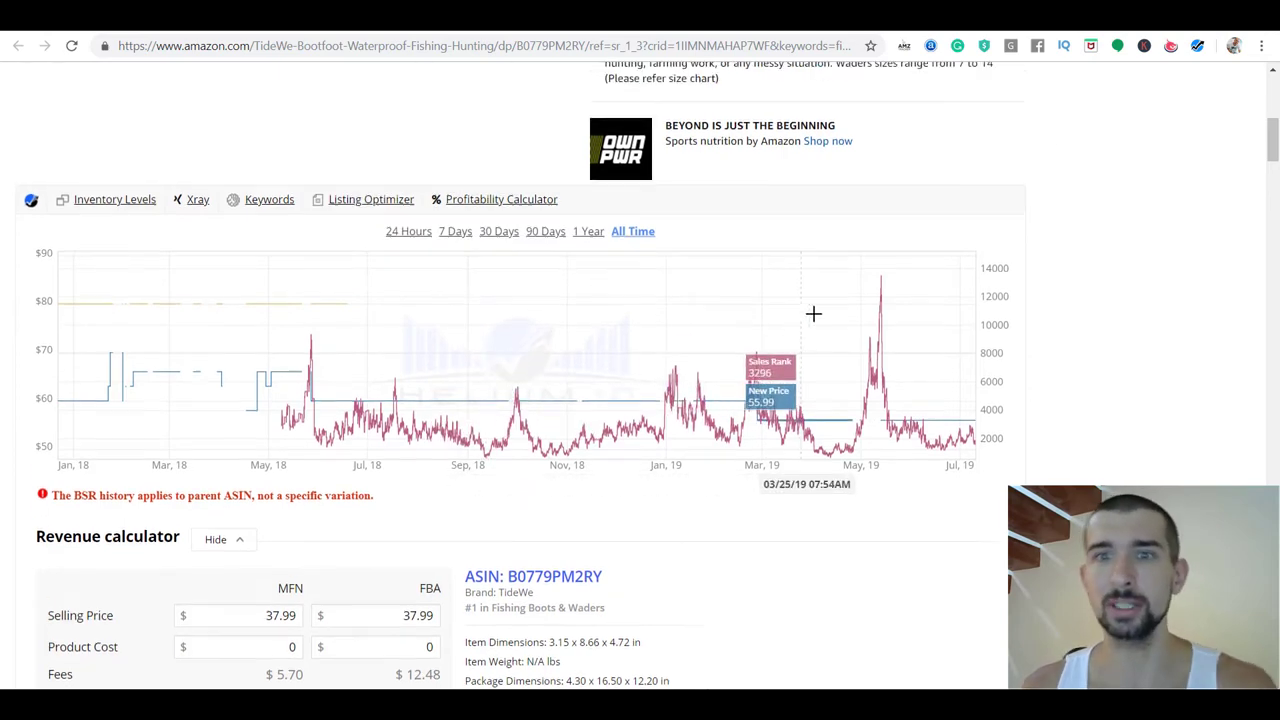
scroll(813, 314, "down", 1)
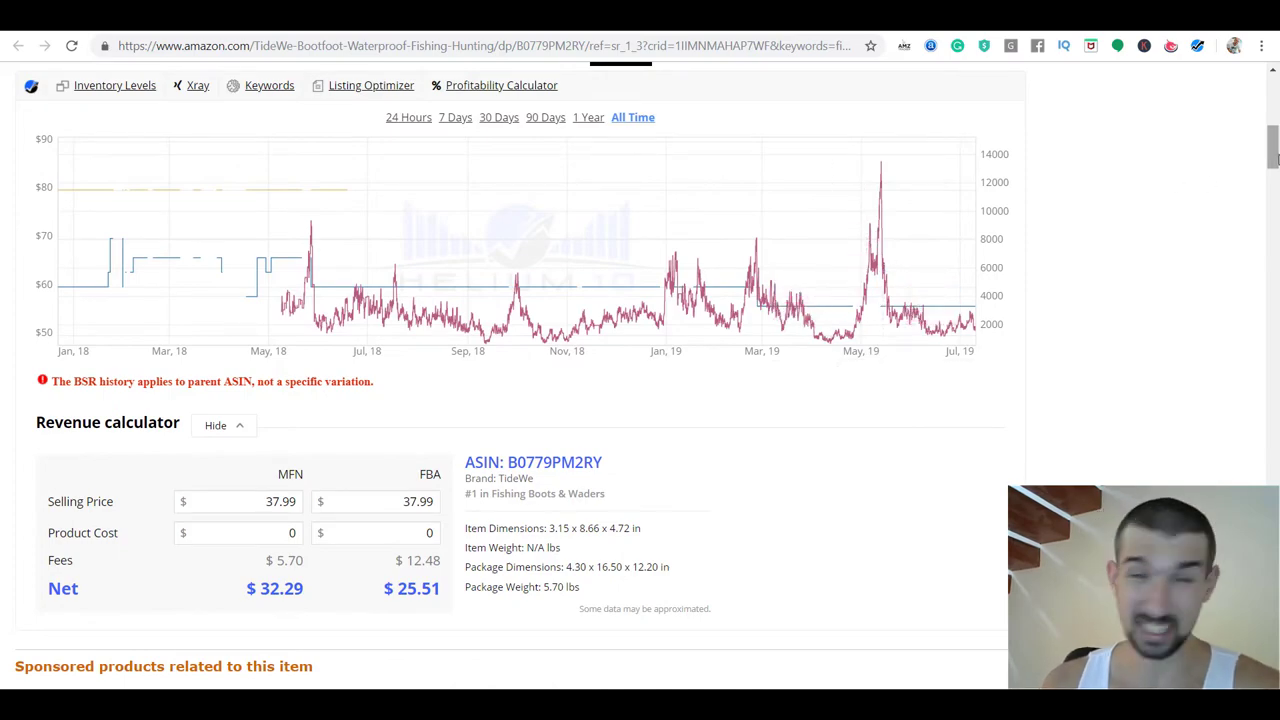
left_click_drag(1273, 147, 1275, 100)
scroll(870, 307, "down", 5)
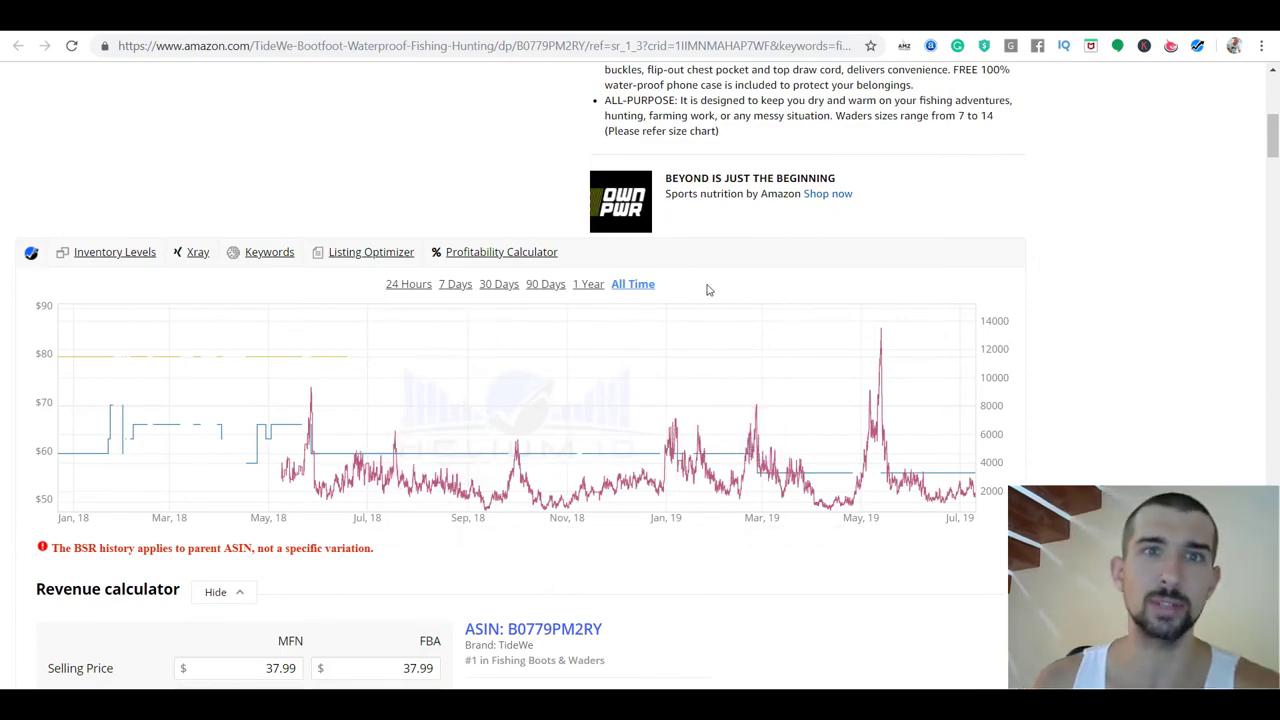
left_click_drag(1273, 140, 1273, 100)
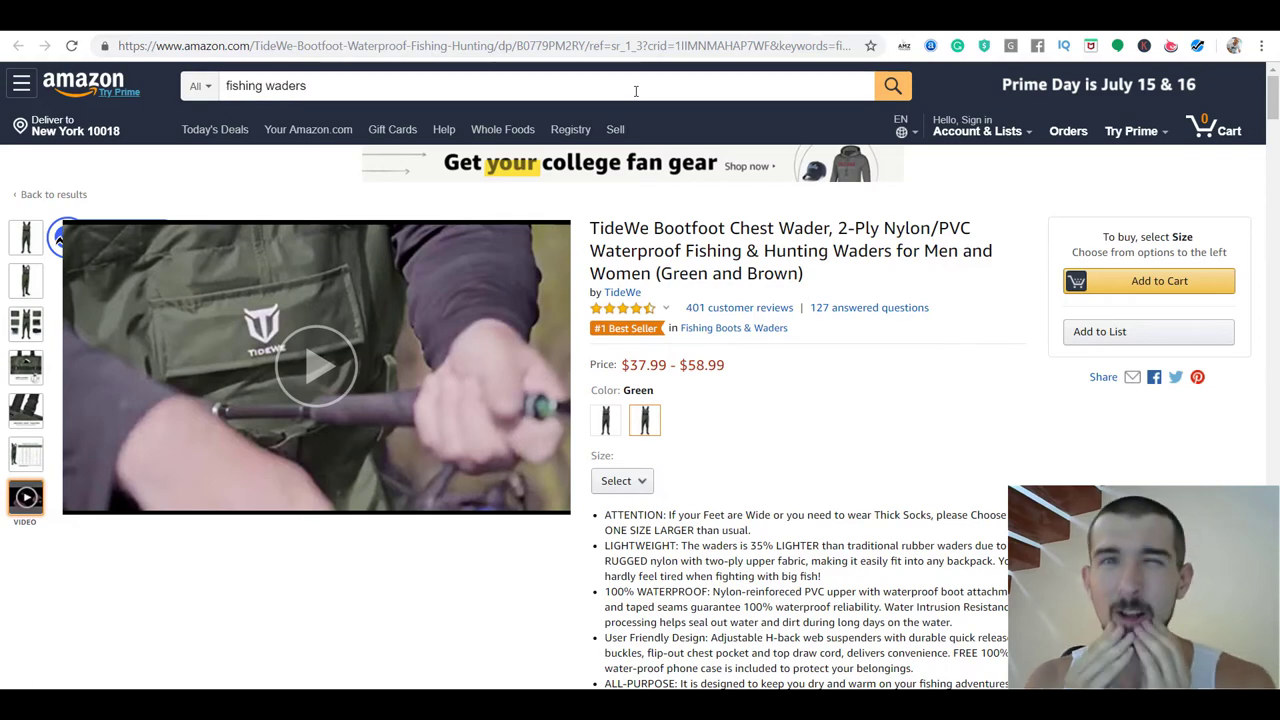
scroll(656, 146, "down", 5)
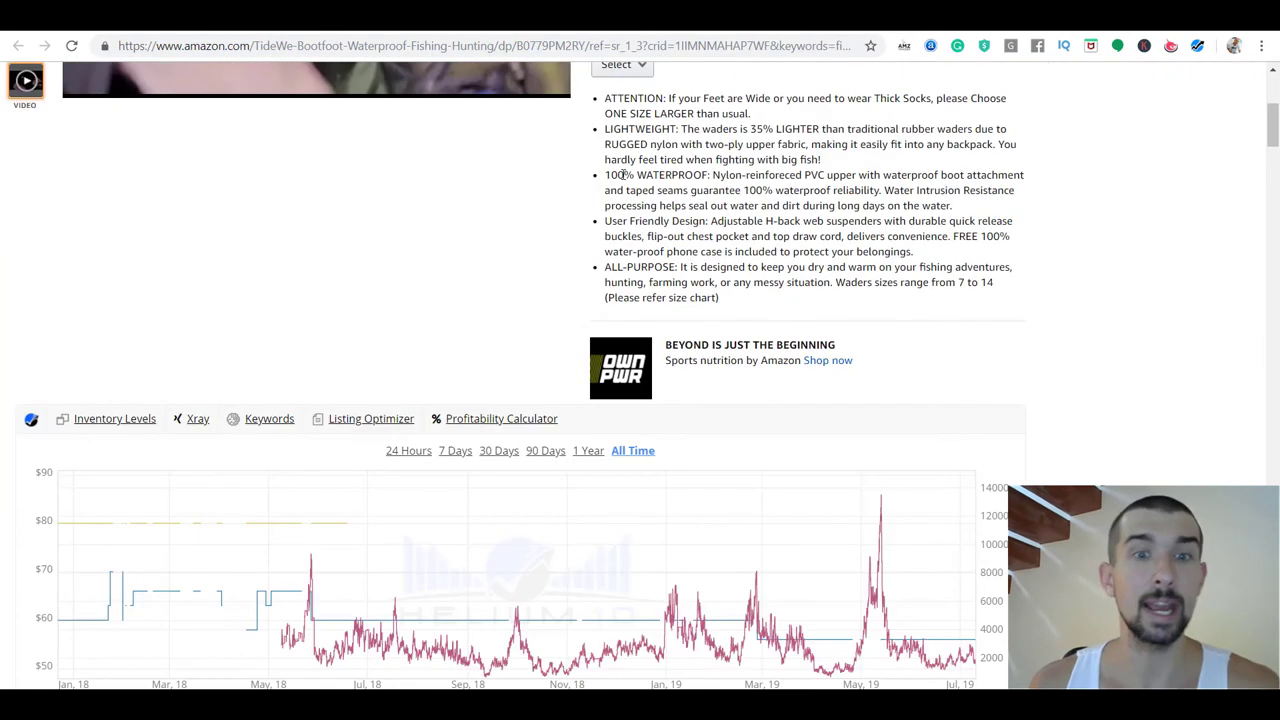
scroll(394, 483, "down", 1)
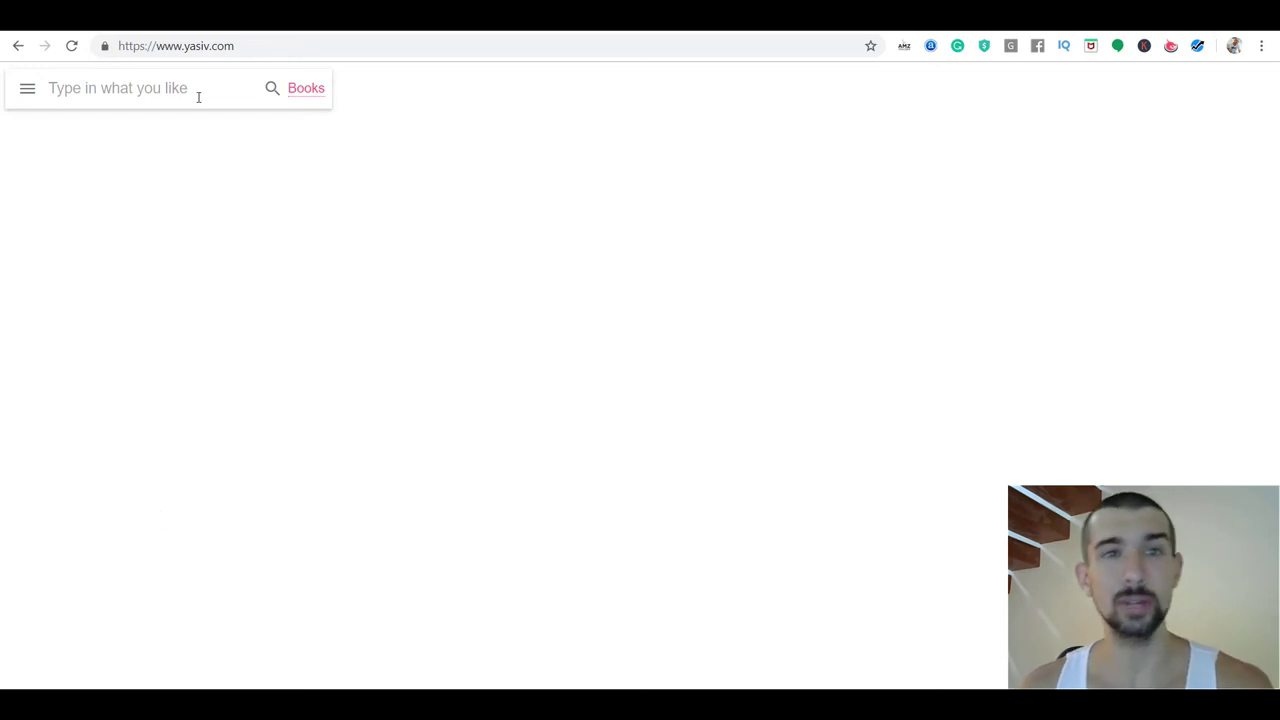
- Set the Yasiv search category to All, and copy the term "fishing waders" from the Amazon search box
left_click(302, 93)
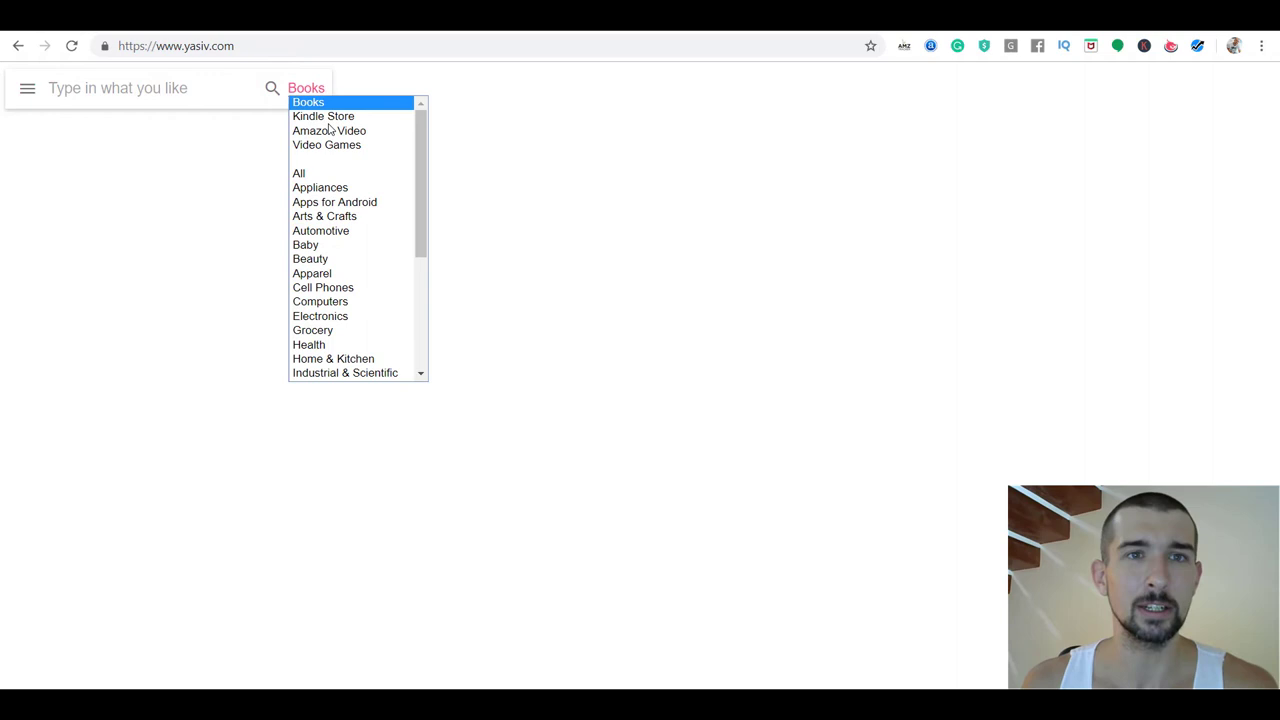
left_click(343, 174)
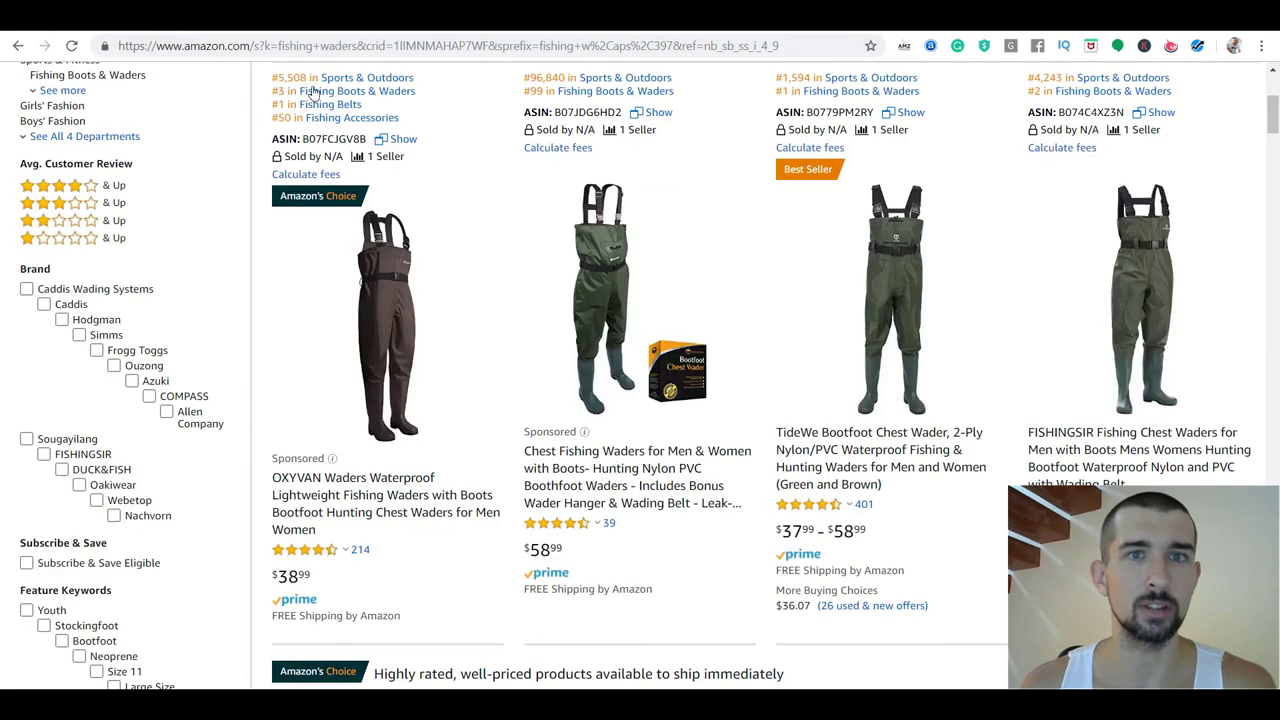
scroll(640, 400, "up", 5)
left_click(332, 84)
key("ctrl+c")
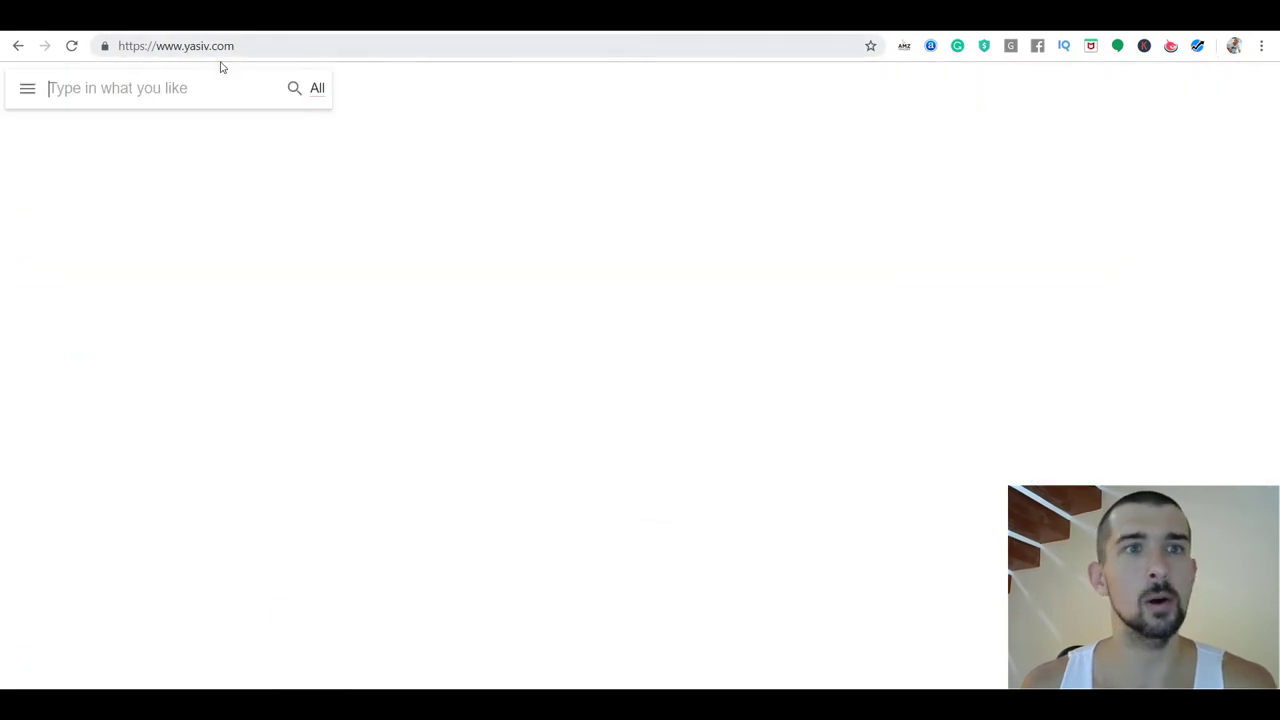
- Search Yasiv for the copied term "fishing waders" and complete the robot check
left_click(191, 100)
key("ctrl+v")
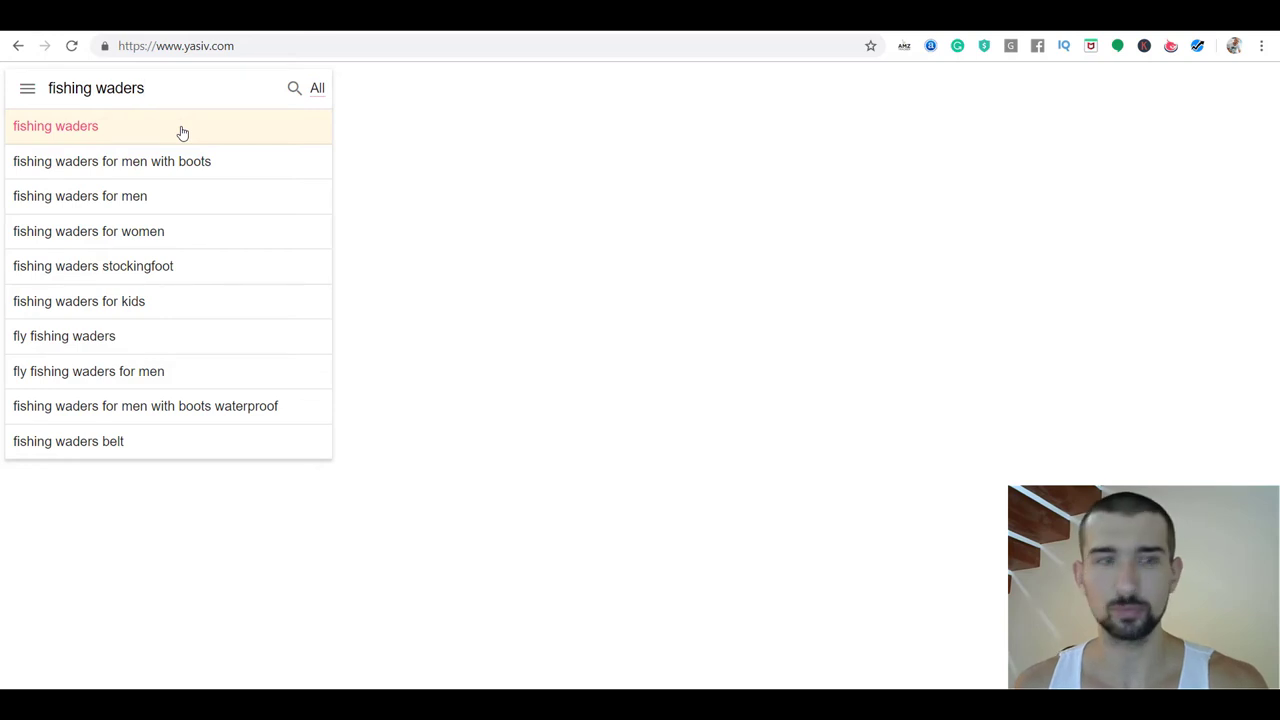
left_click(182, 133)
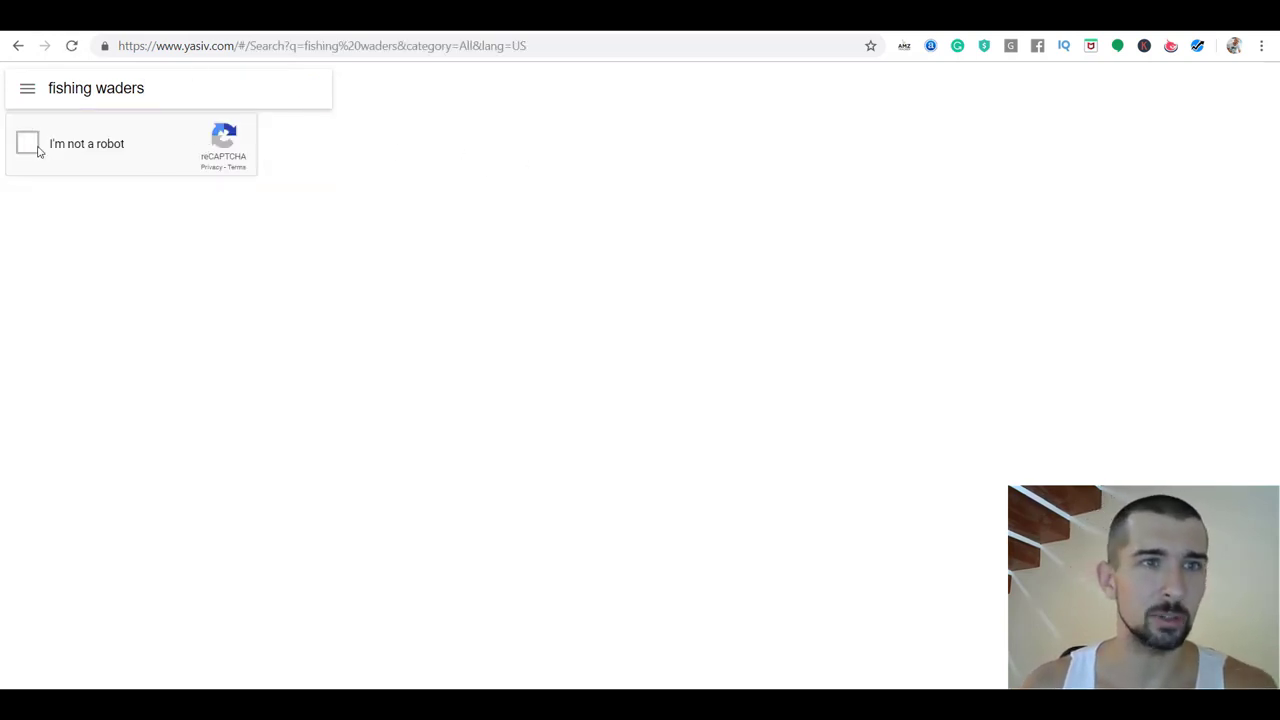
left_click(30, 146)
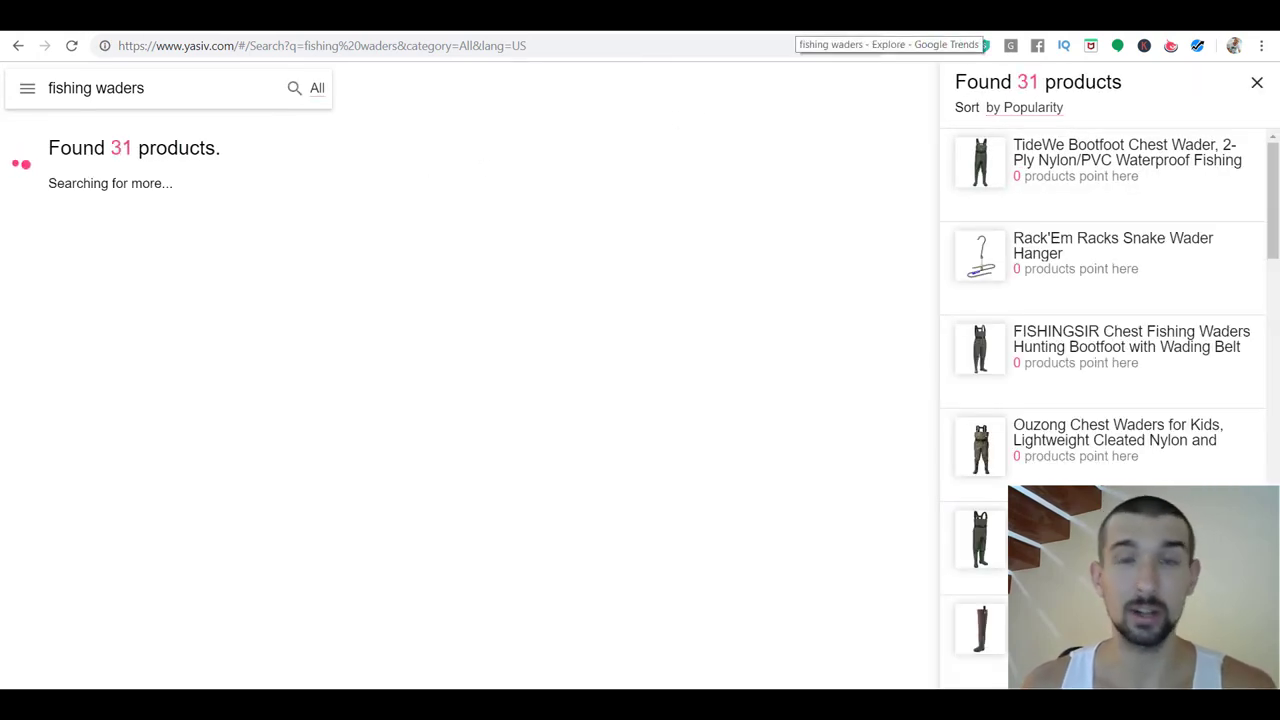
- Switch back to Google Trends and review the subregion interest, related topics and related queries for "fishing waders"
left_click(795, 22)
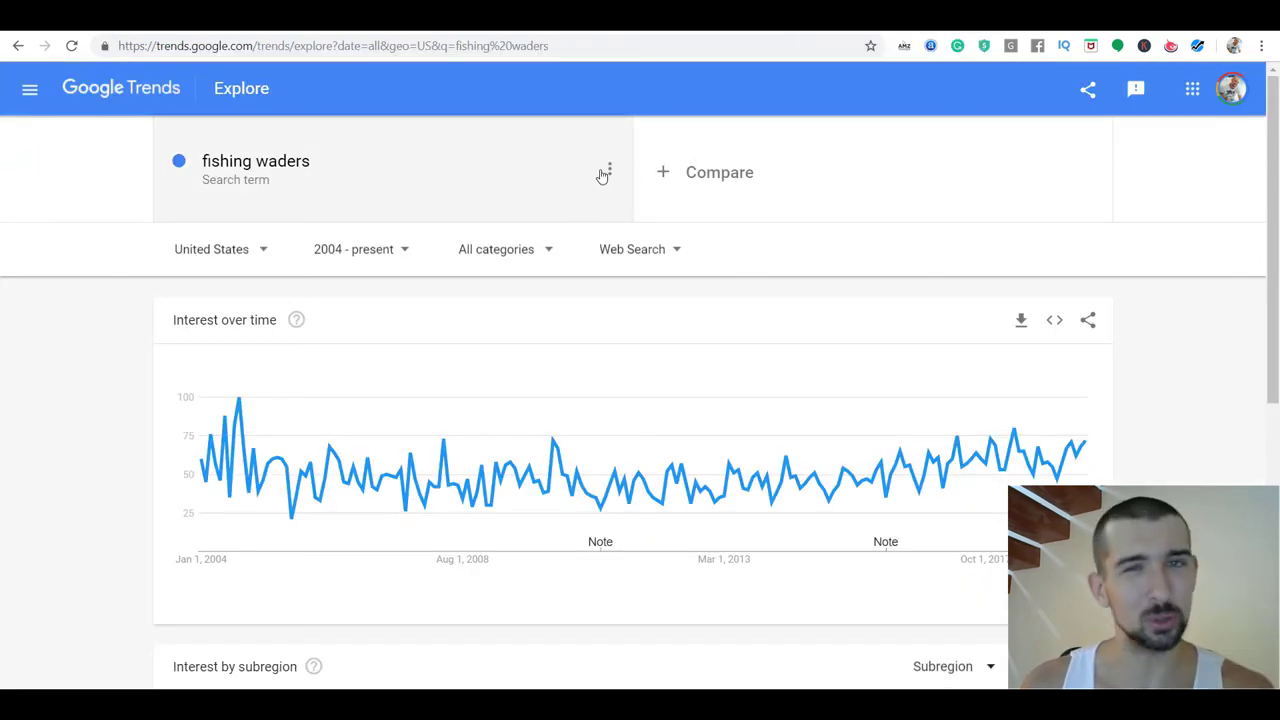
scroll(606, 163, "down", 3)
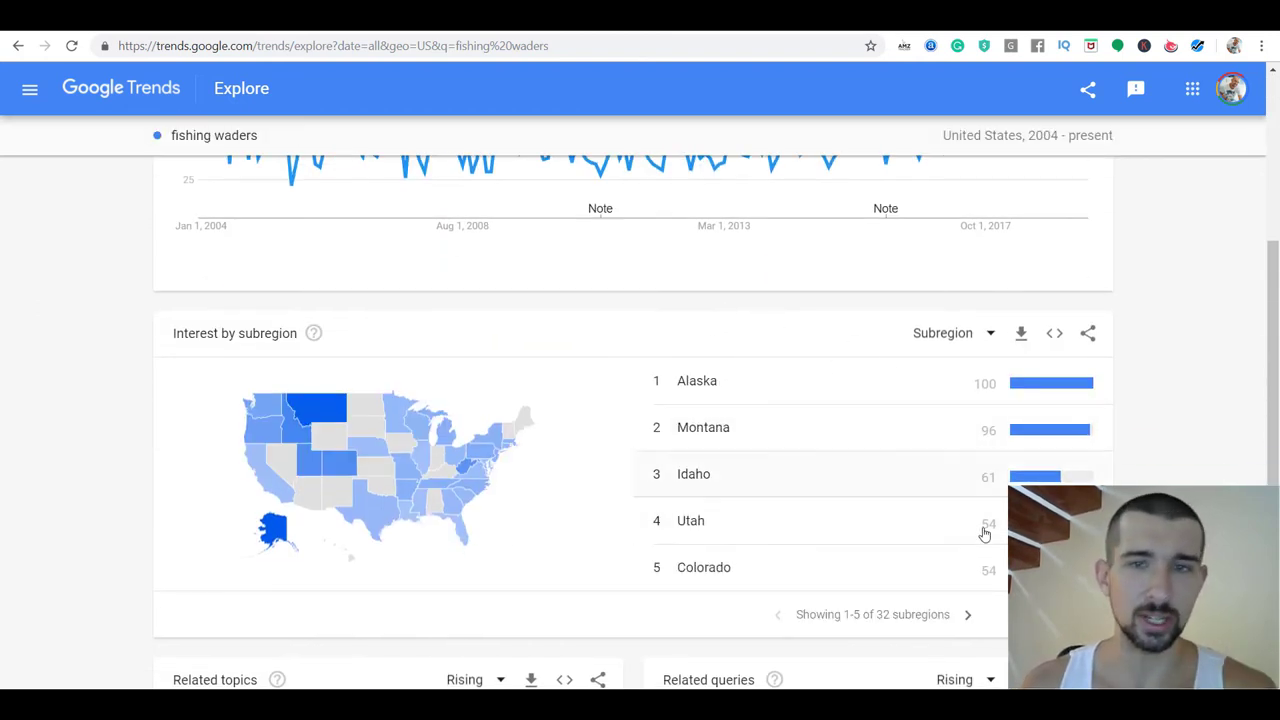
scroll(915, 333, "down", 3)
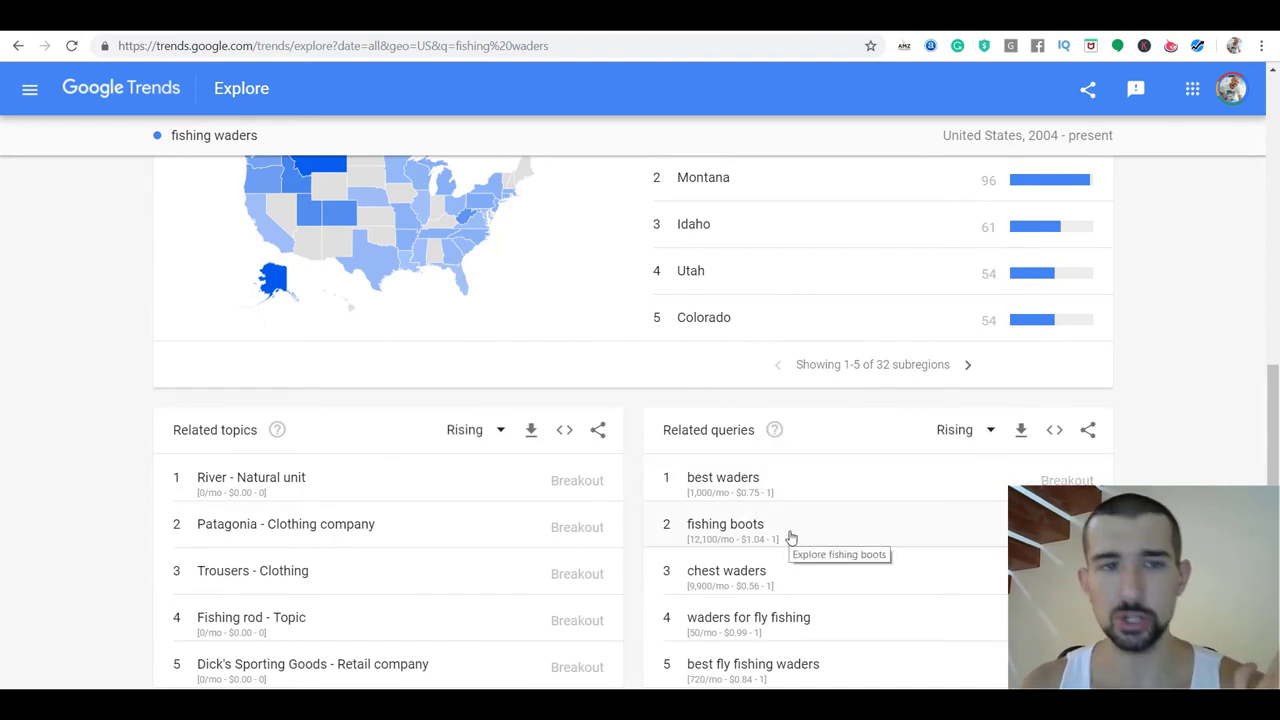
- Page through the rising related queries for "fishing waders" up to entries 16-20 and the related topics up to entries 6-10
scroll(835, 515, "down", 1)
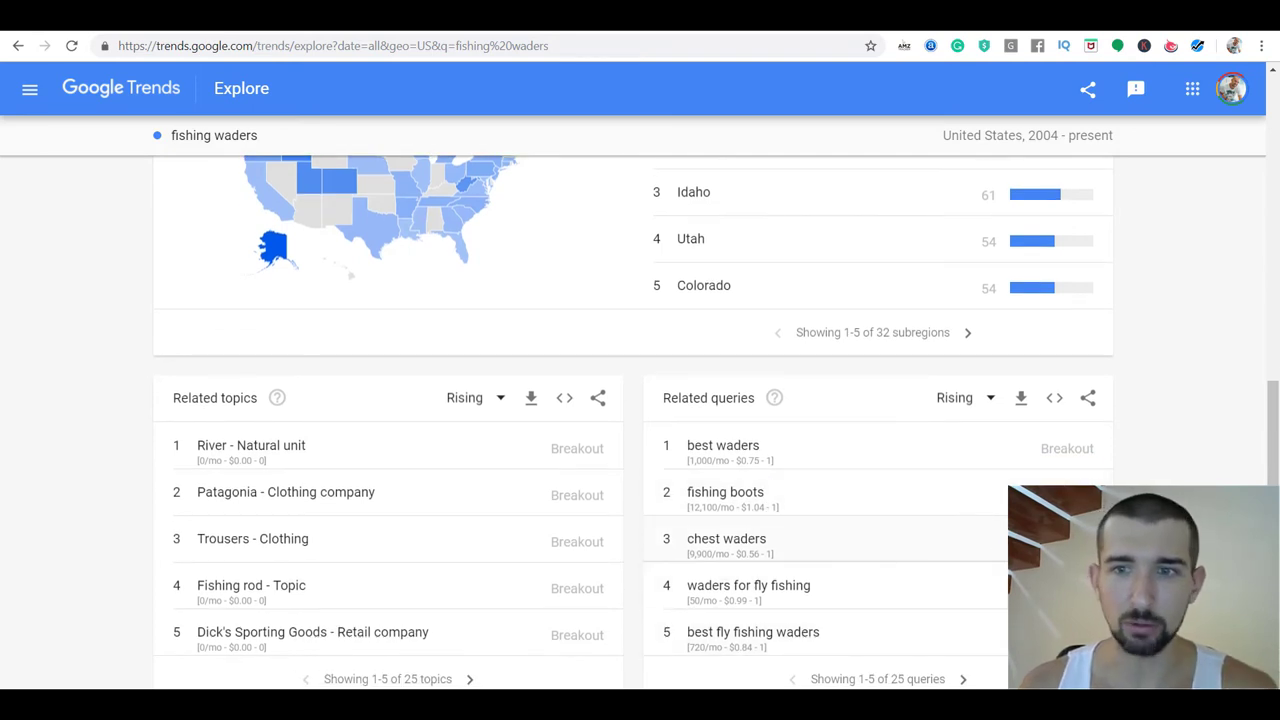
left_click(990, 400)
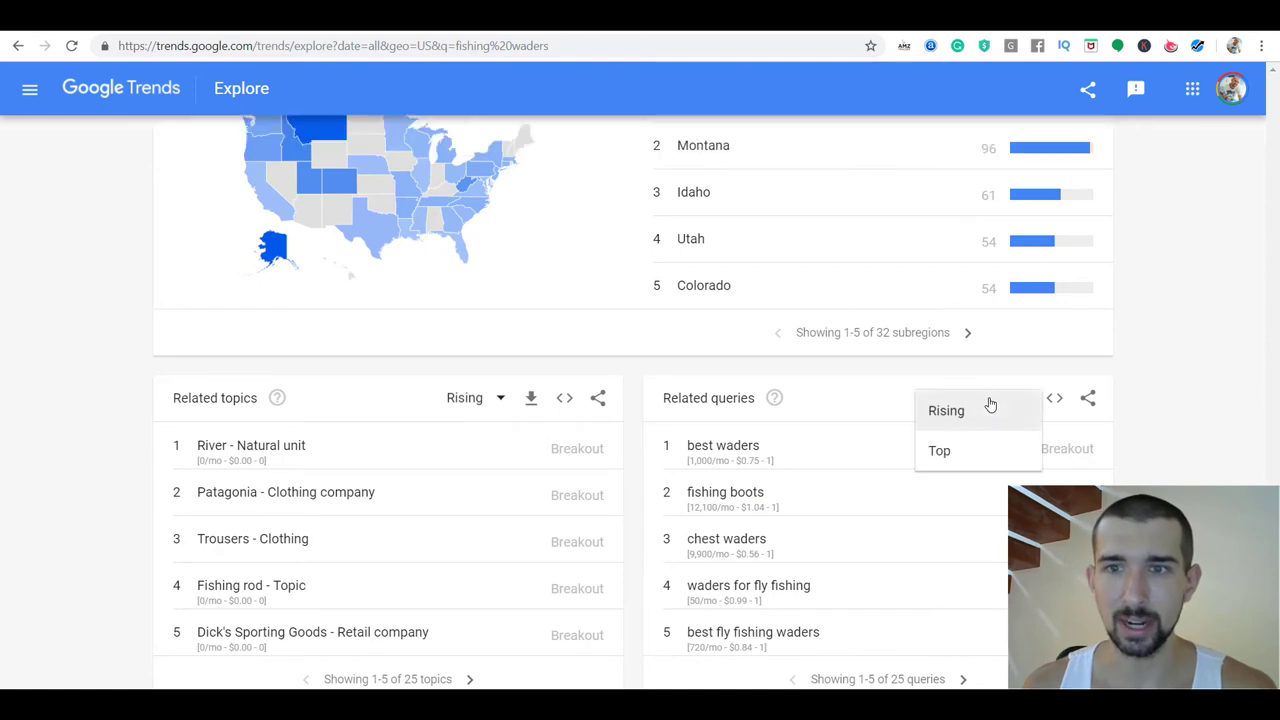
left_click(1186, 417)
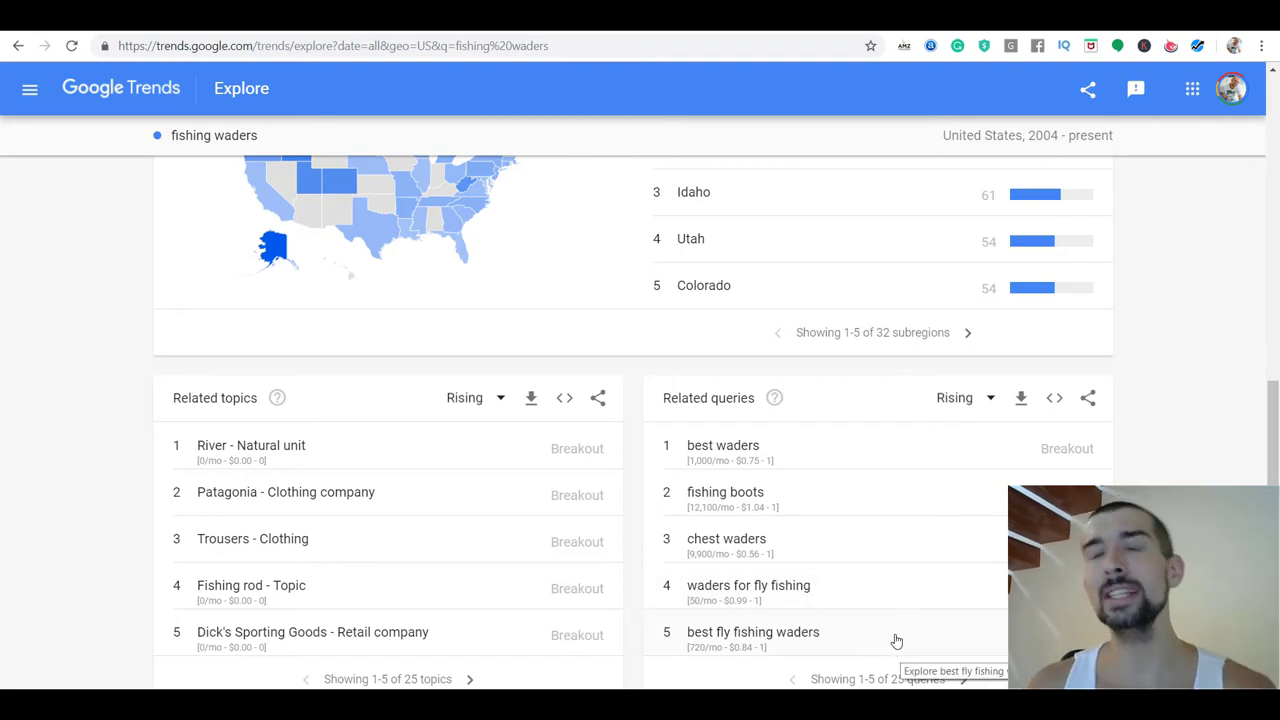
left_click(965, 679)
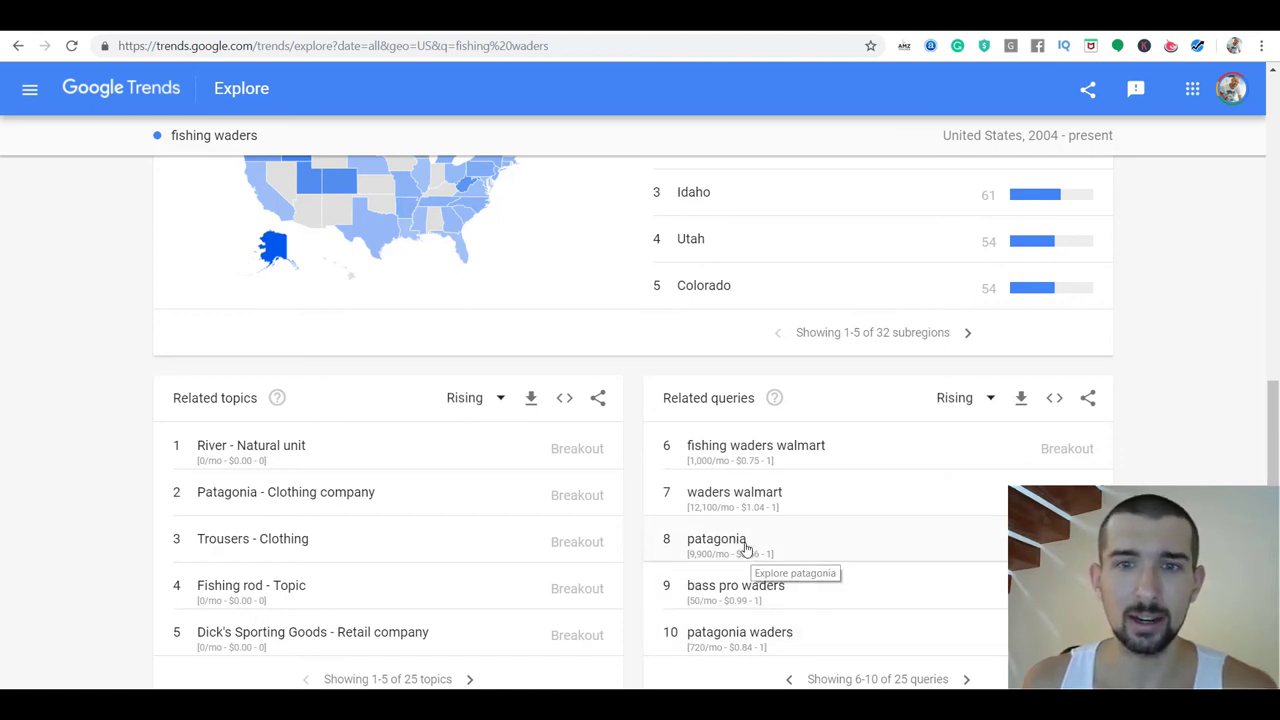
left_click(966, 680)
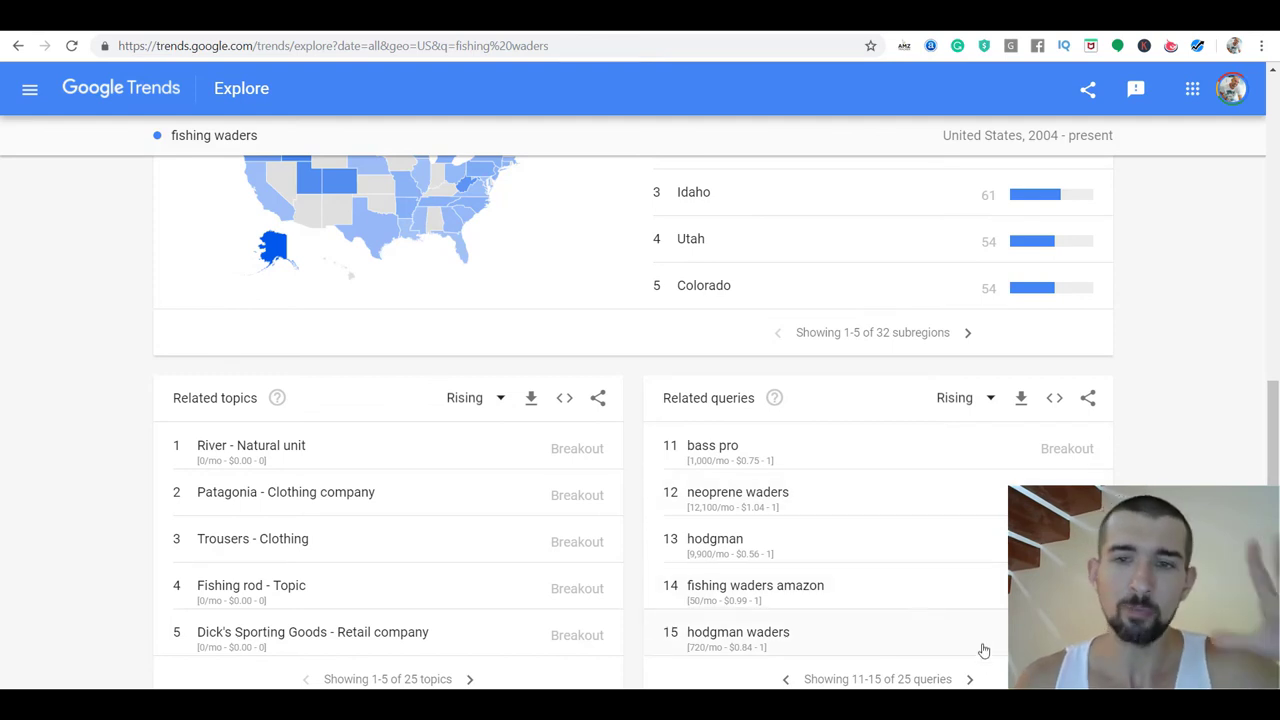
left_click(970, 679)
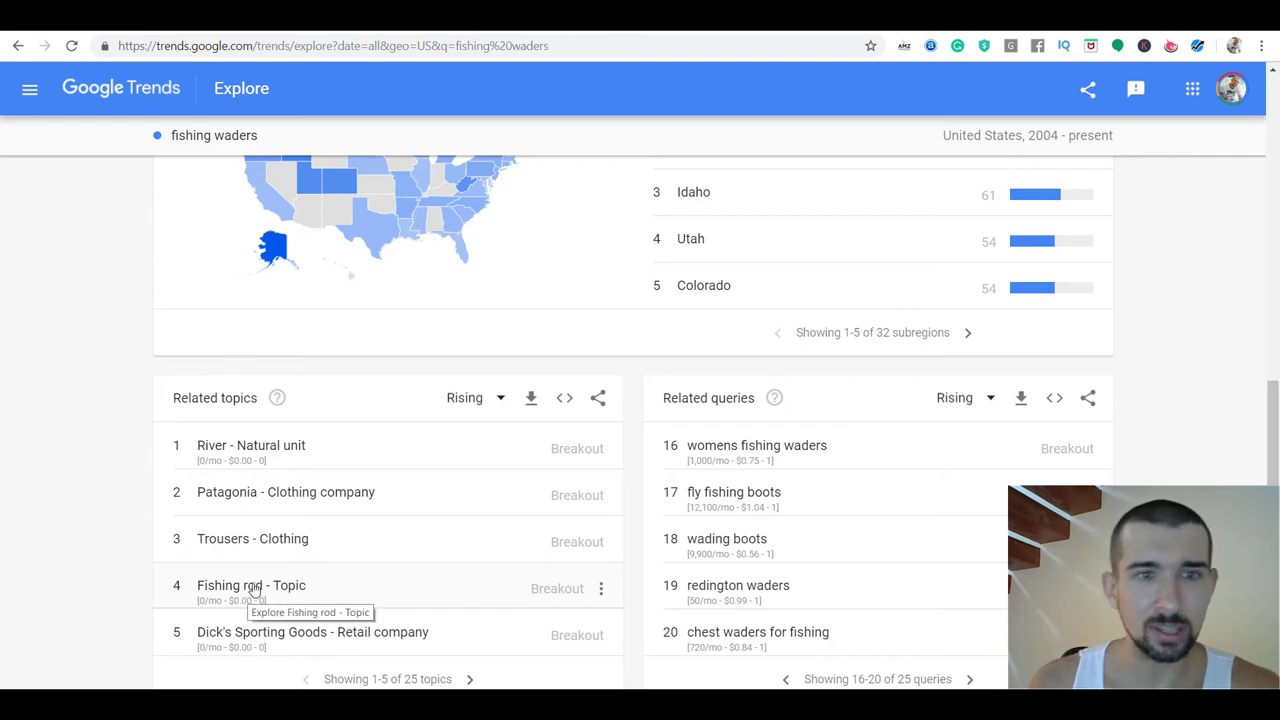
left_click(471, 680)
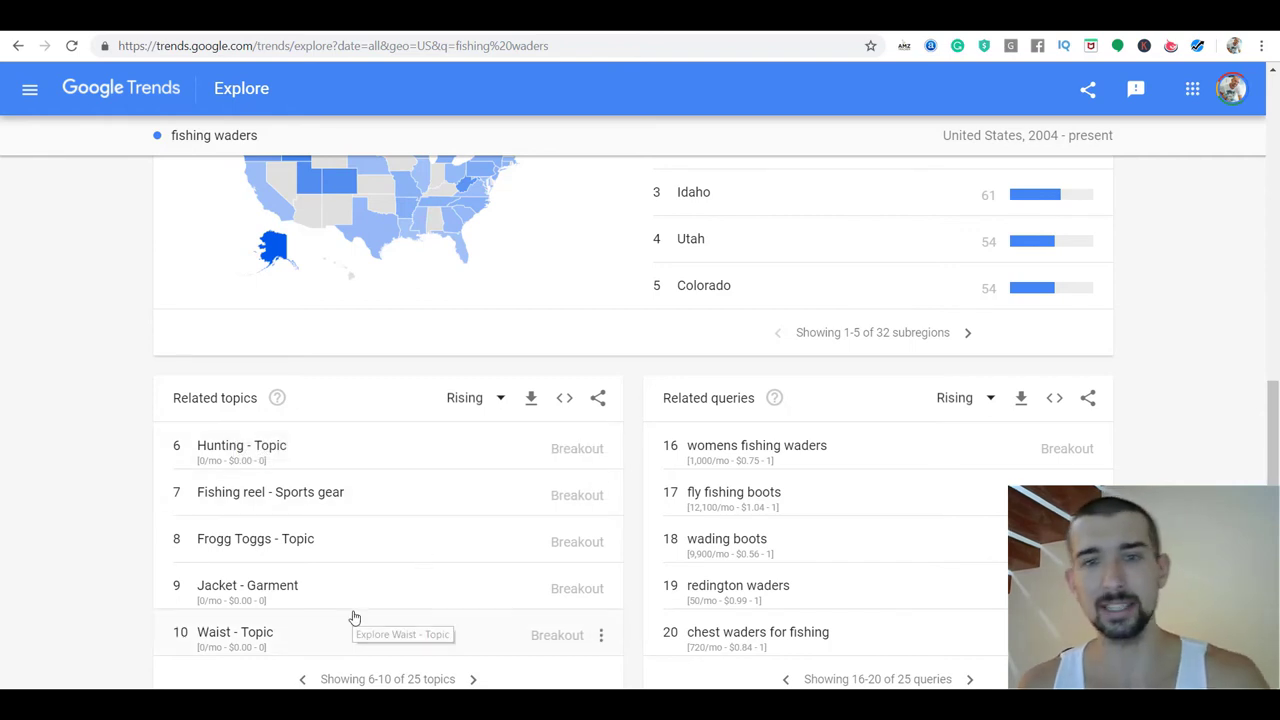
- Narrow the "fishing waders" trend to Alaska and review its interest over time since 2004
scroll(1257, 350, "up", 4)
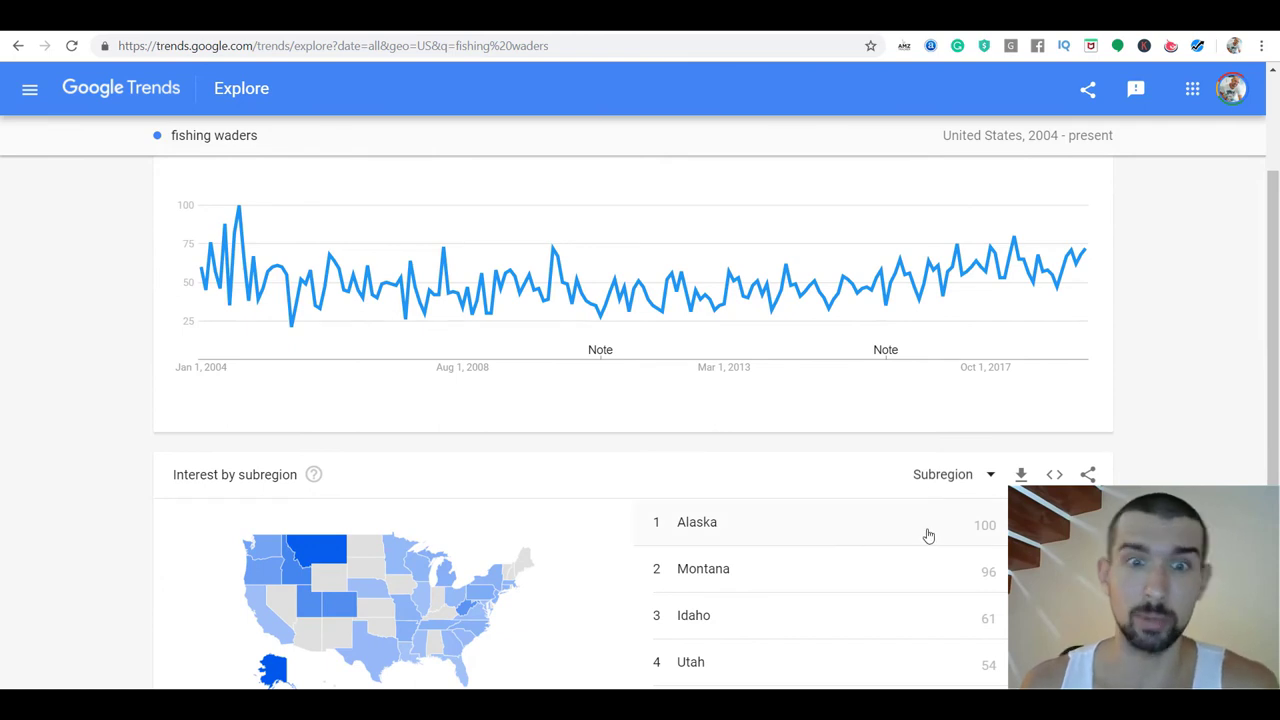
scroll(755, 548, "down", 1)
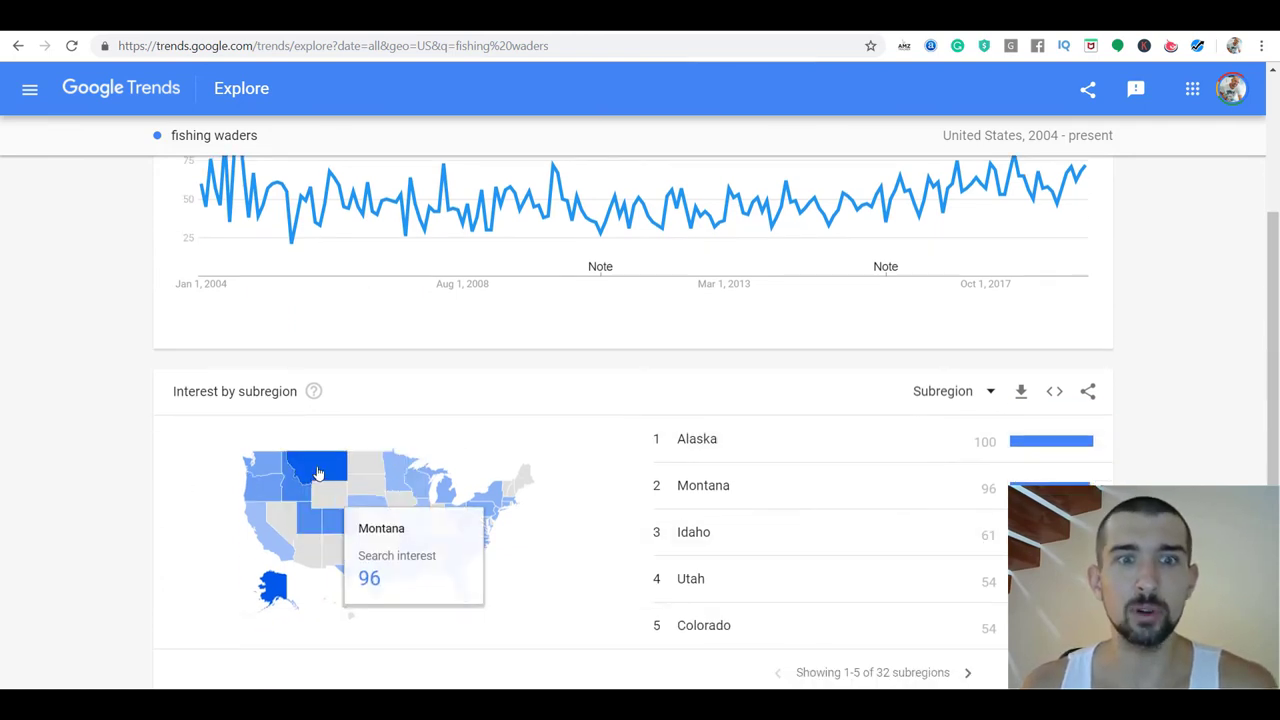
left_click(903, 458)
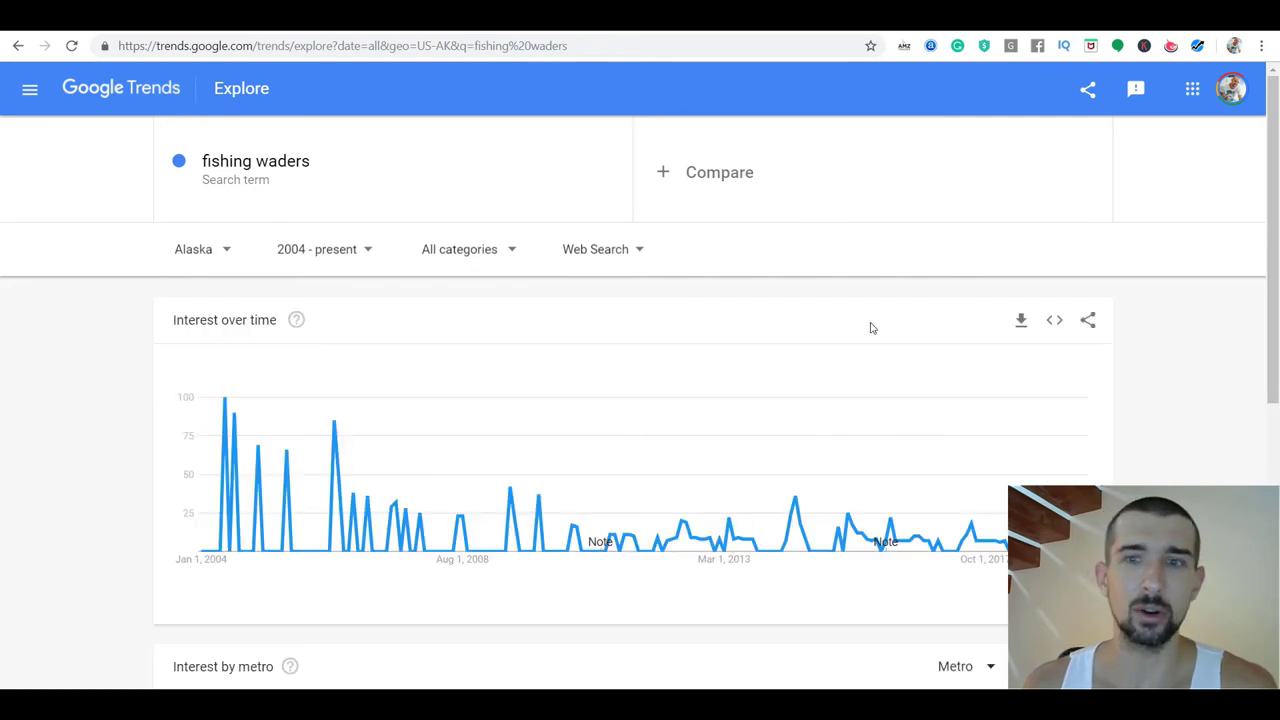
scroll(870, 328, "down", 2)
scroll(940, 350, "up", 1)
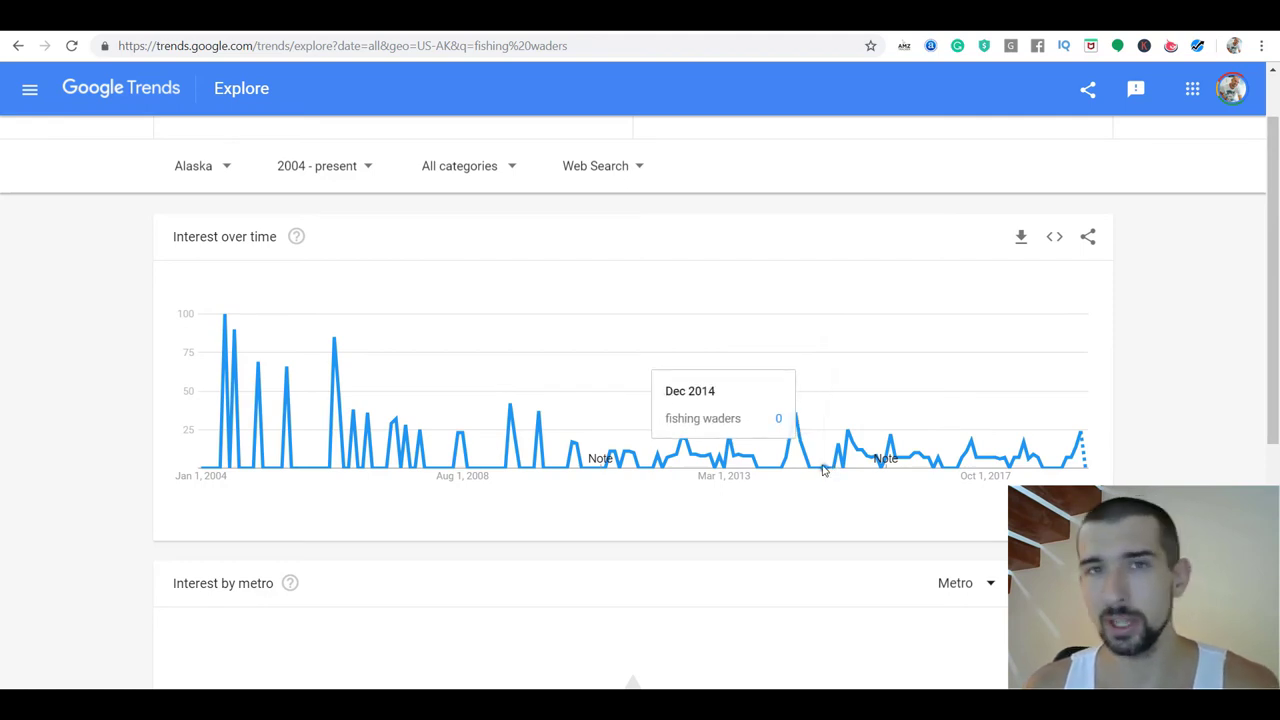
left_click_drag(1274, 352, 1275, 242)
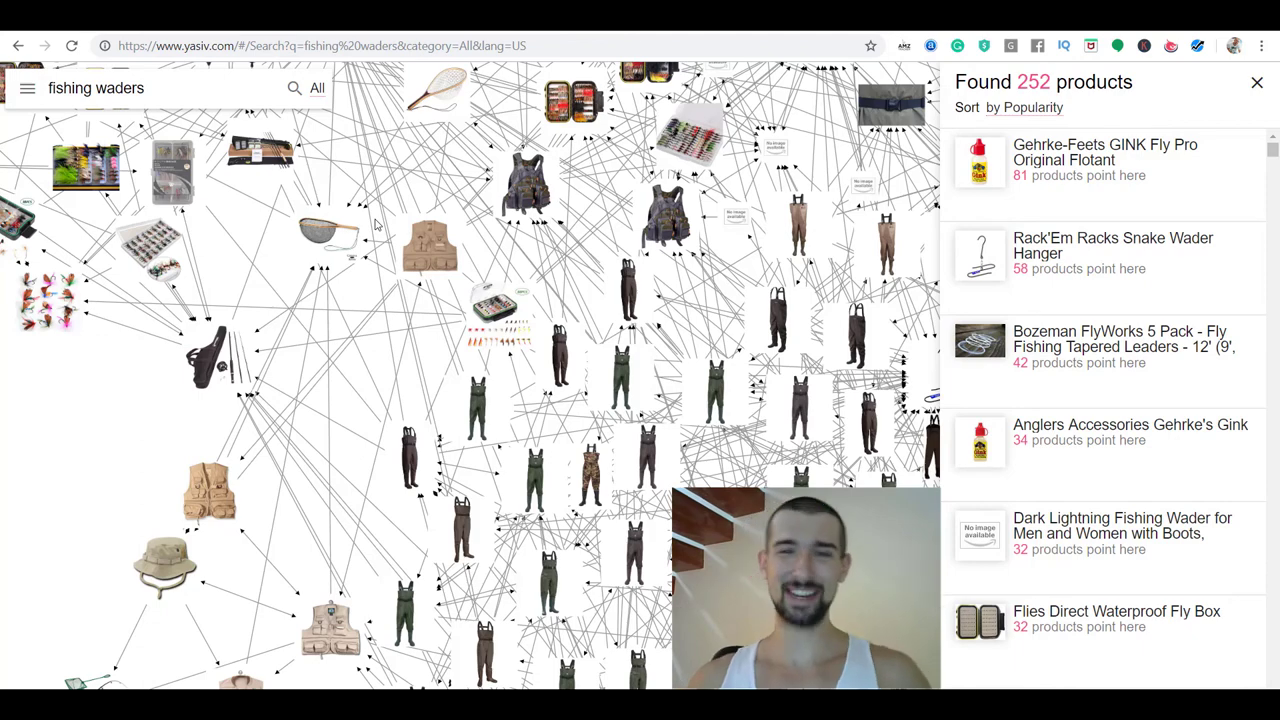
- Switch to the Yasiv results and survey the network of products connected to "fishing waders", including the fly fishing accessories
scroll(620, 208, "down", 1)
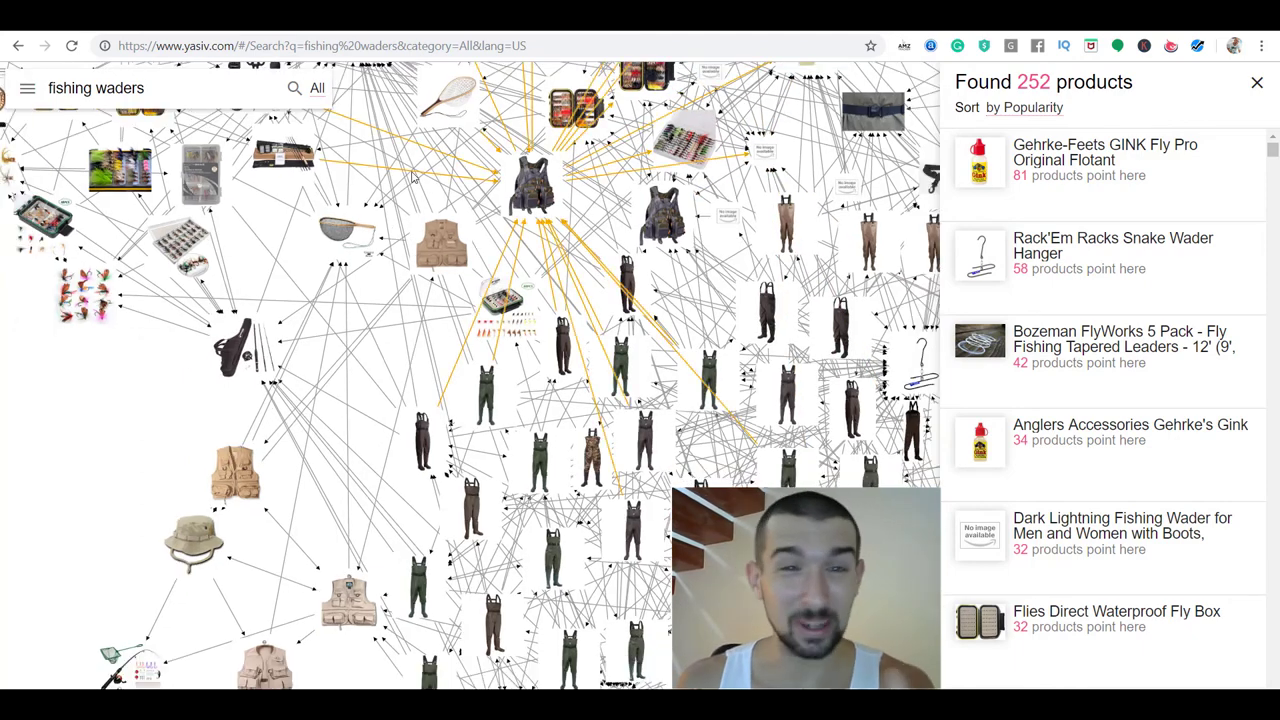
scroll(672, 320, "down", 1)
scroll(672, 320, "down", 3)
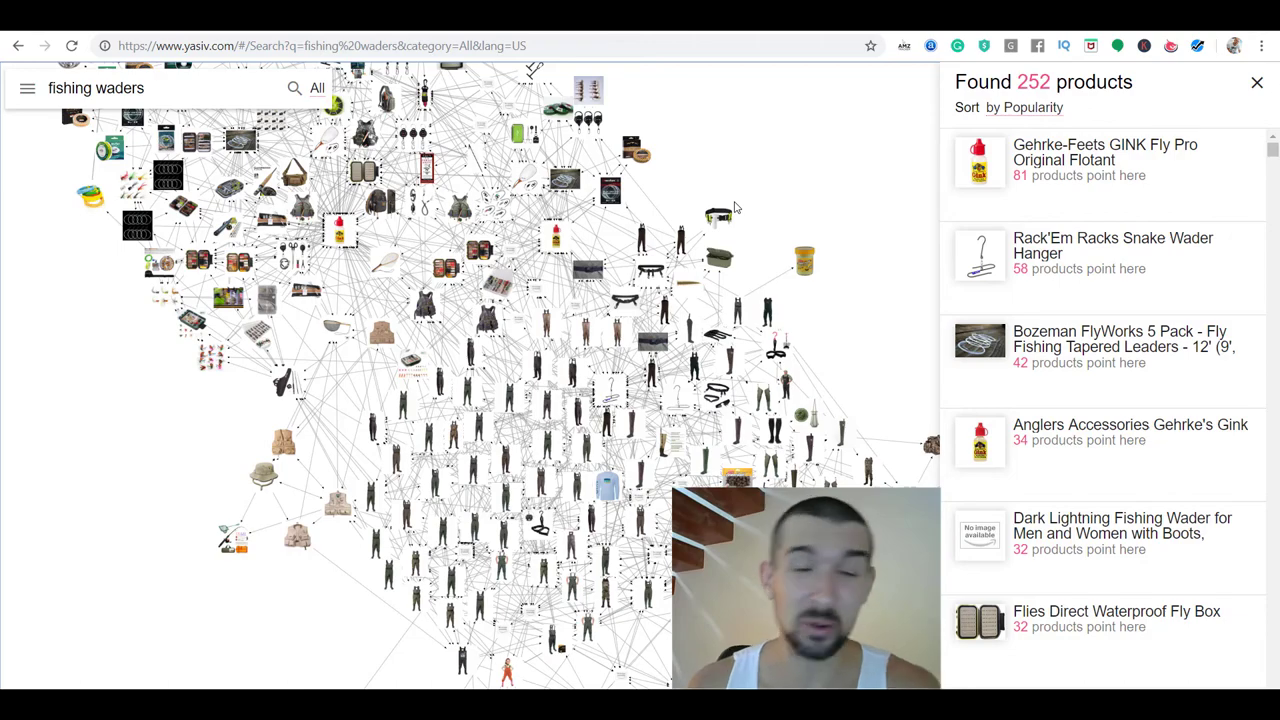
scroll(540, 320, "up", 2)
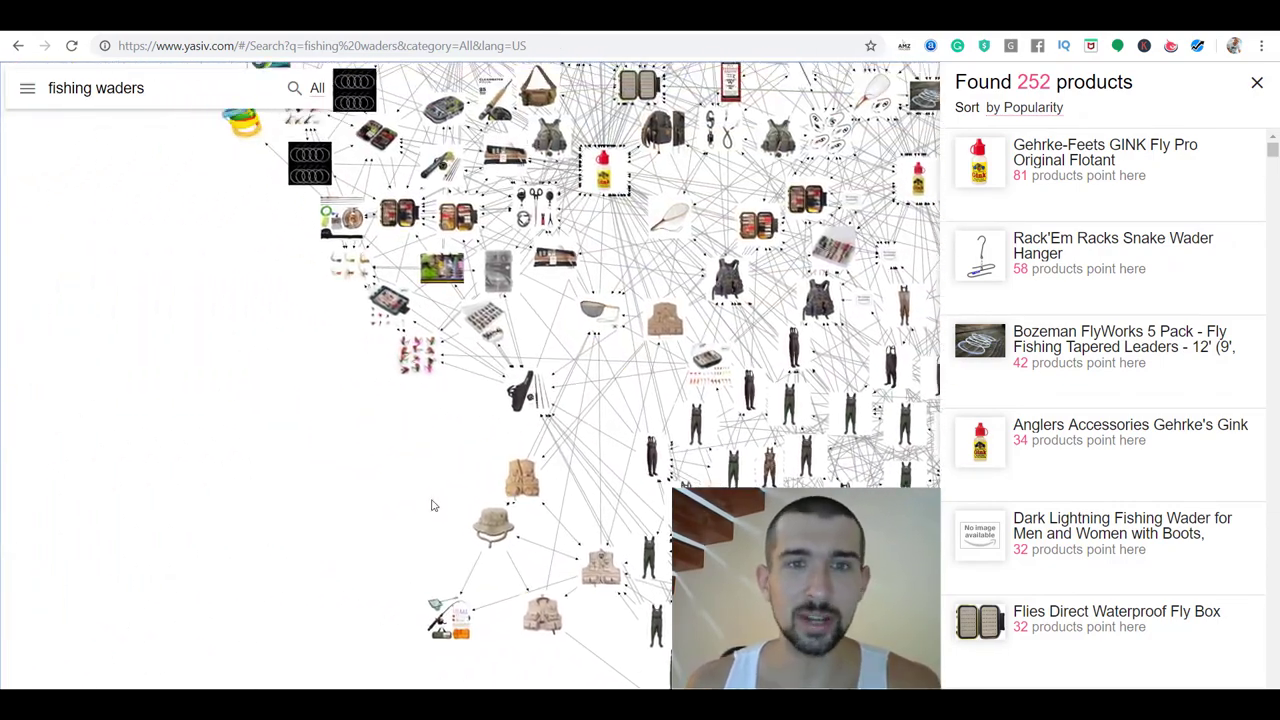
scroll(541, 448, "up", 3)
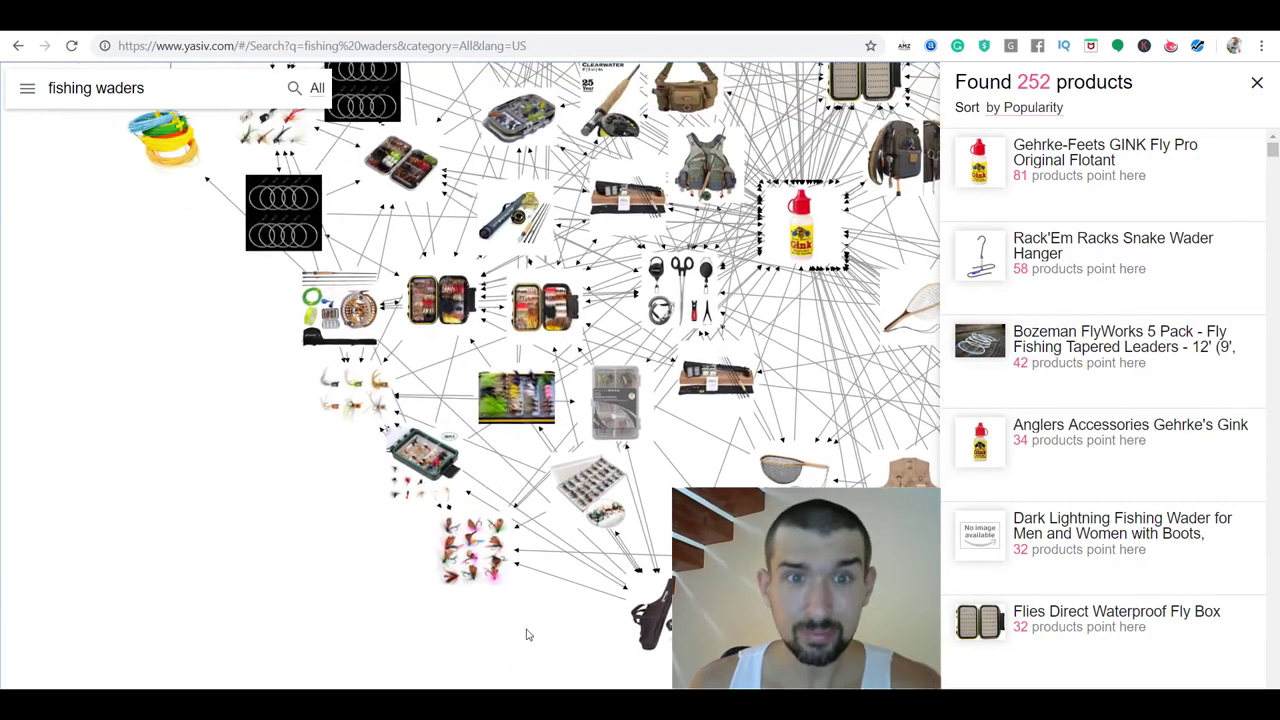
scroll(316, 473, "down", 5)
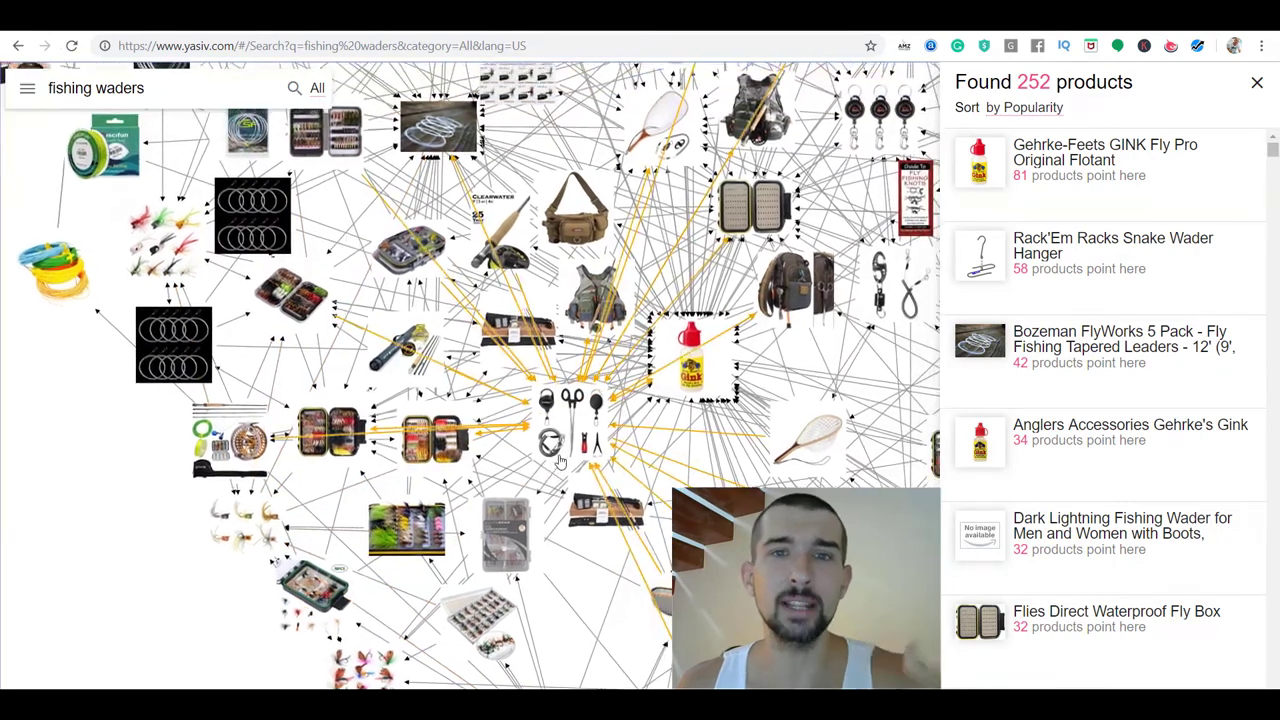
- View the details of the SF magnetic release holder, SAMSFX wader belt, Ouzong chest wader, Ouzong wader boots hanger and OXYVAN waders
scroll(383, 273, "up", 4)
left_click(383, 273)
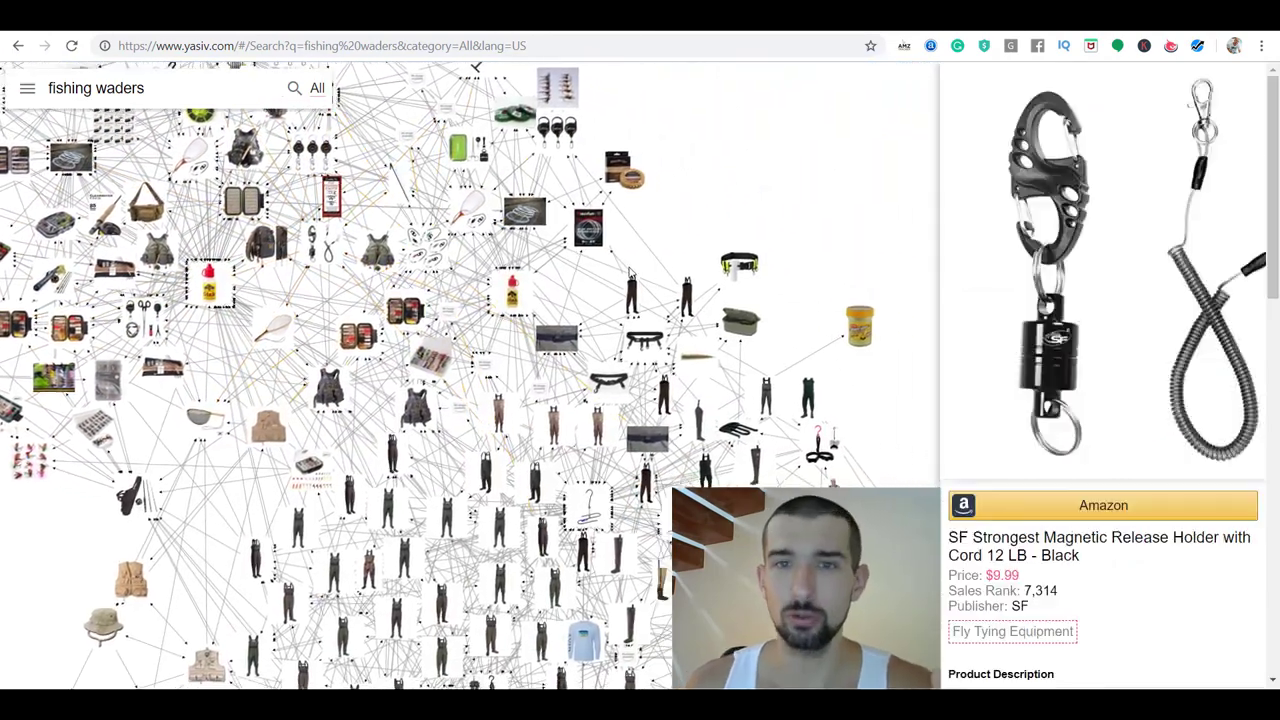
left_click(636, 377)
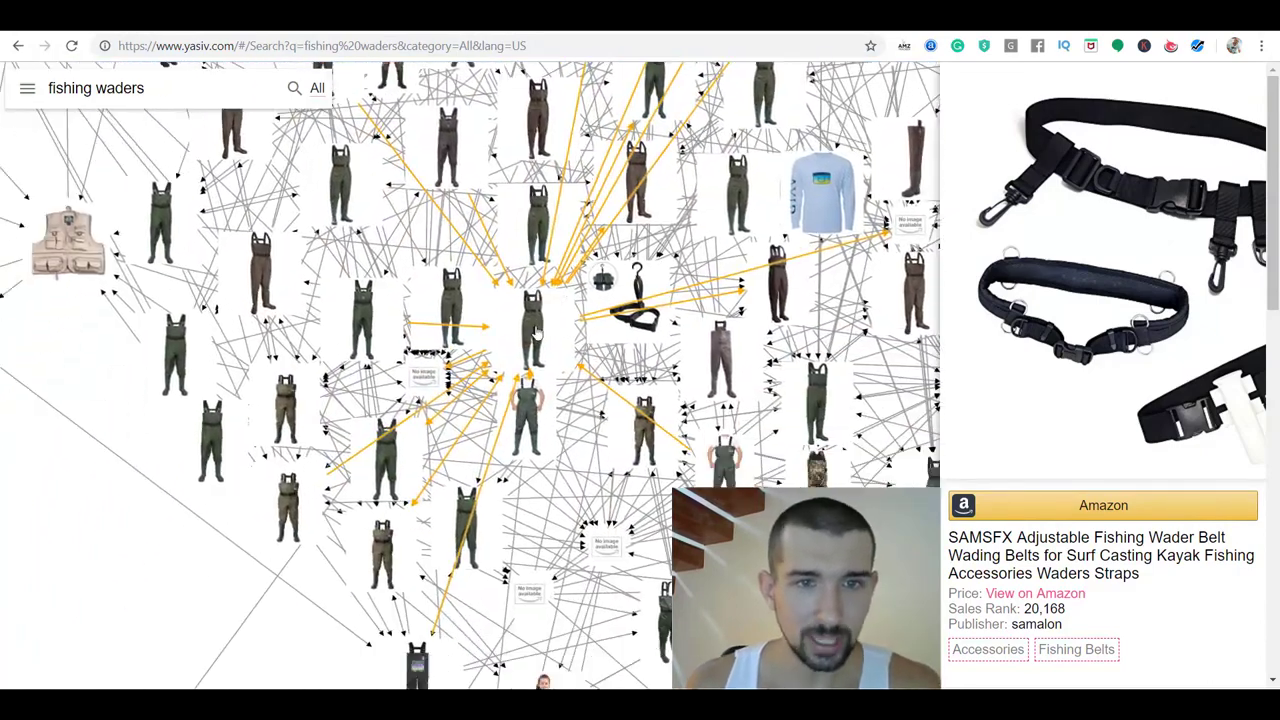
left_click(738, 170)
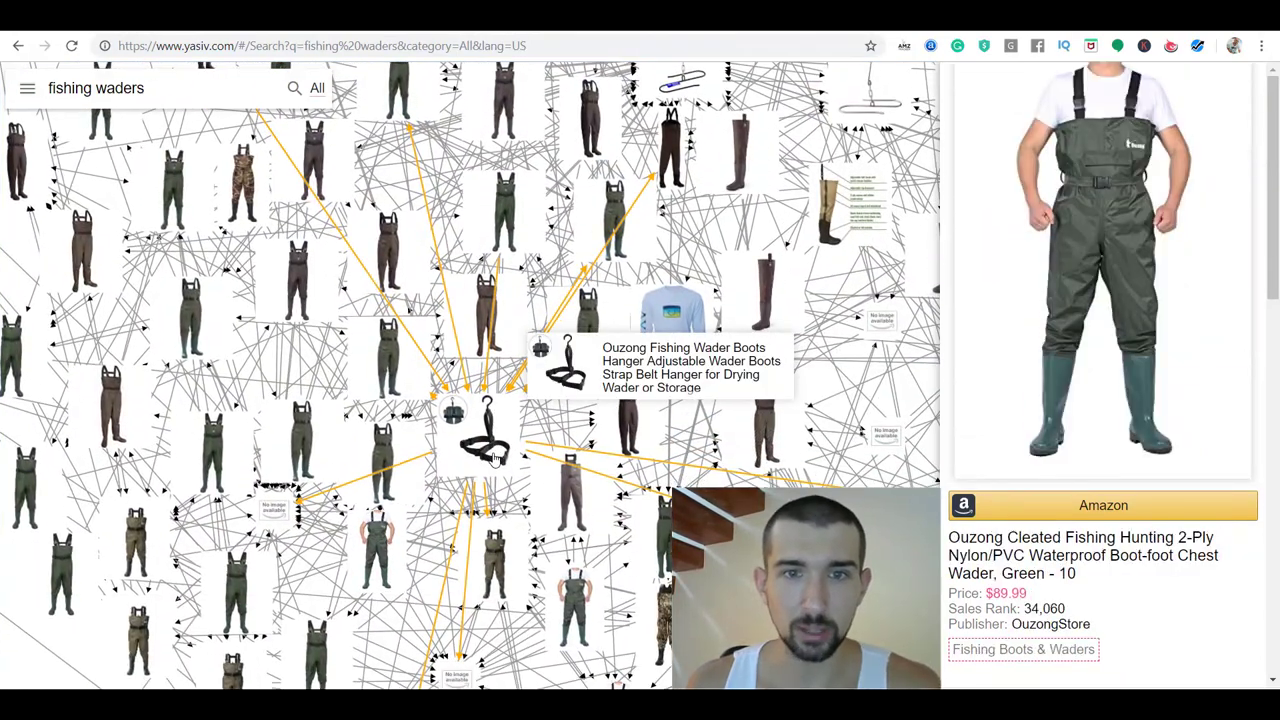
left_click(493, 457)
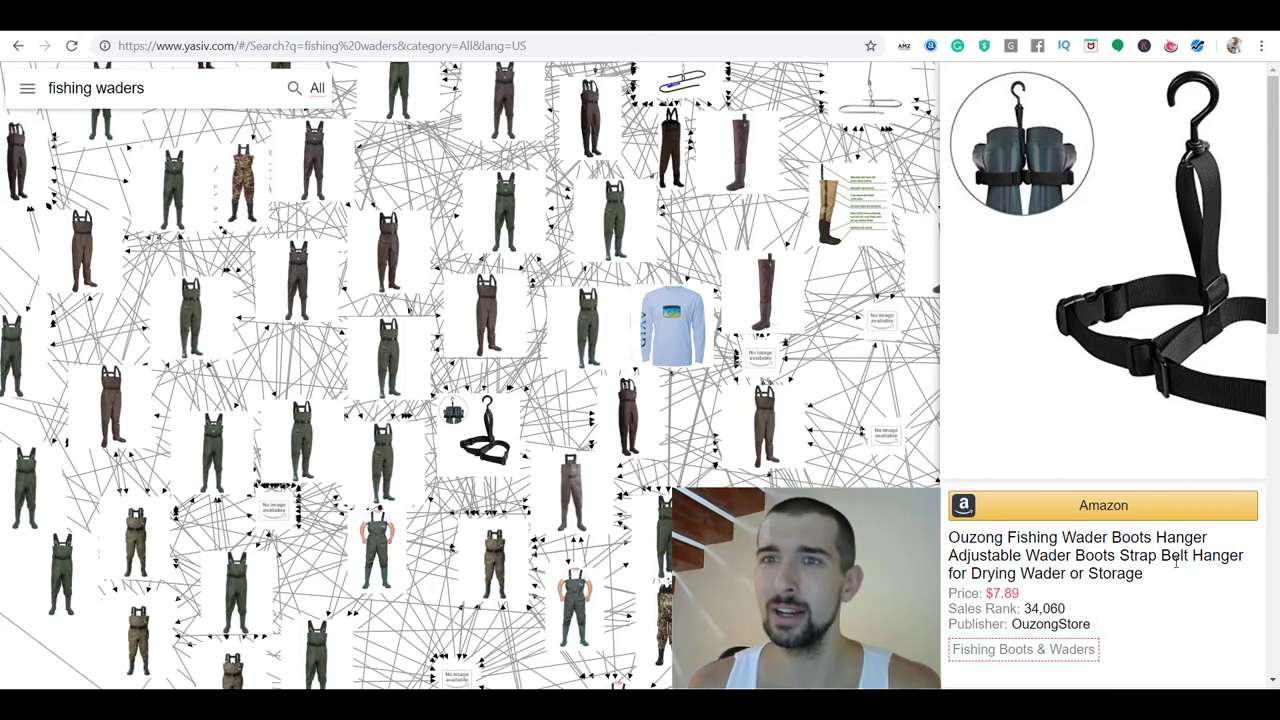
left_click(600, 480)
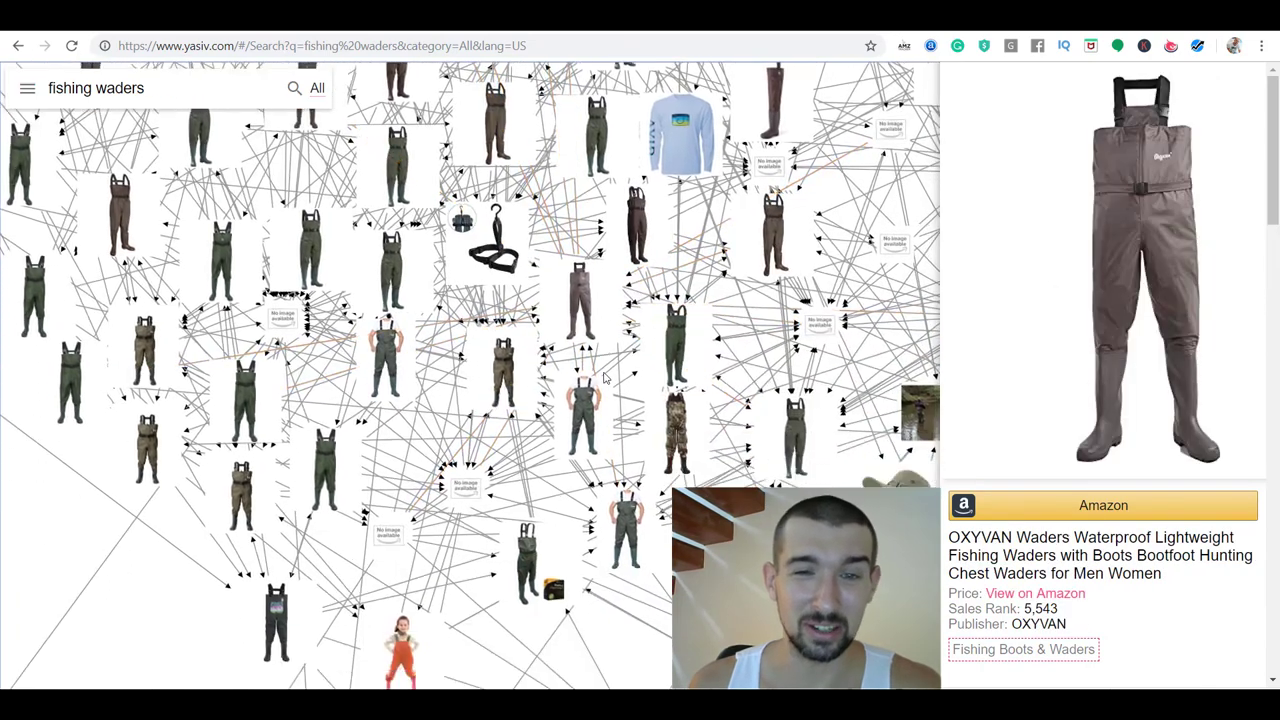
- Inspect the XMRS kids waders, YONGZHI swivels, LETHMIK boonie hat, Snake Wader Hanger, PowerBait nuggets and TideWe hip wader
left_click(318, 430)
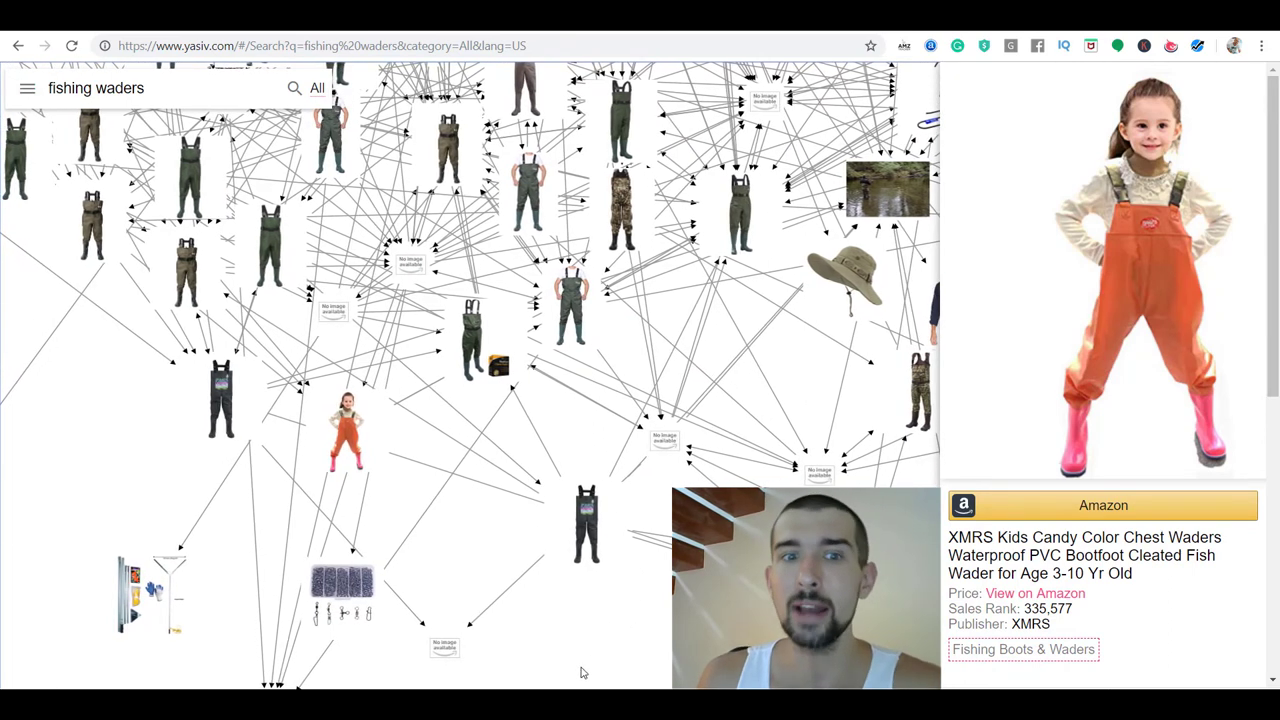
left_click(342, 583)
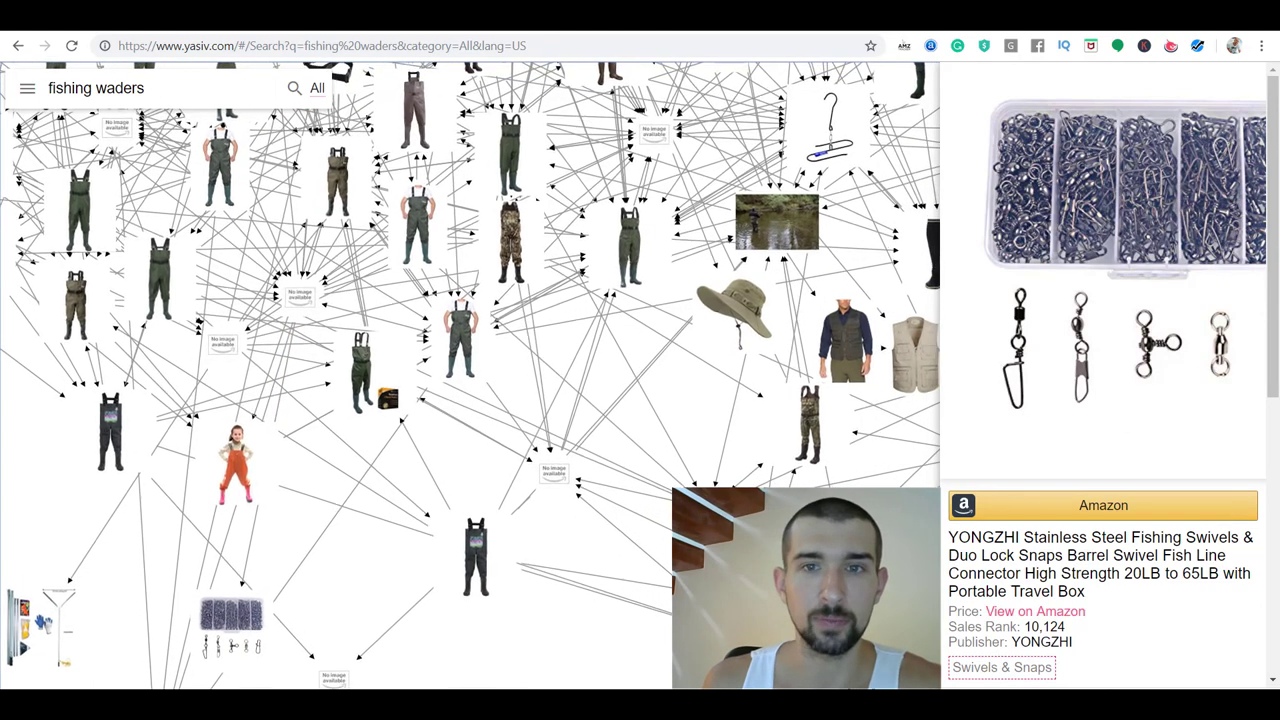
left_click(620, 408)
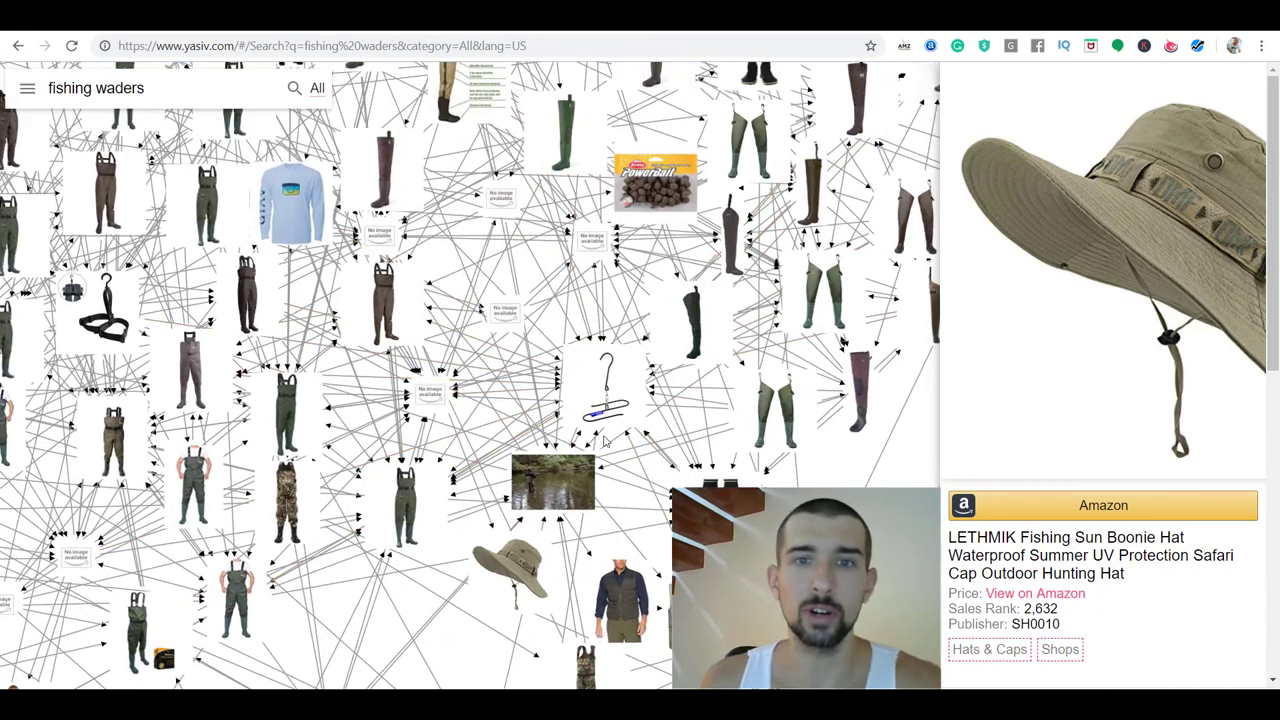
left_click(620, 405)
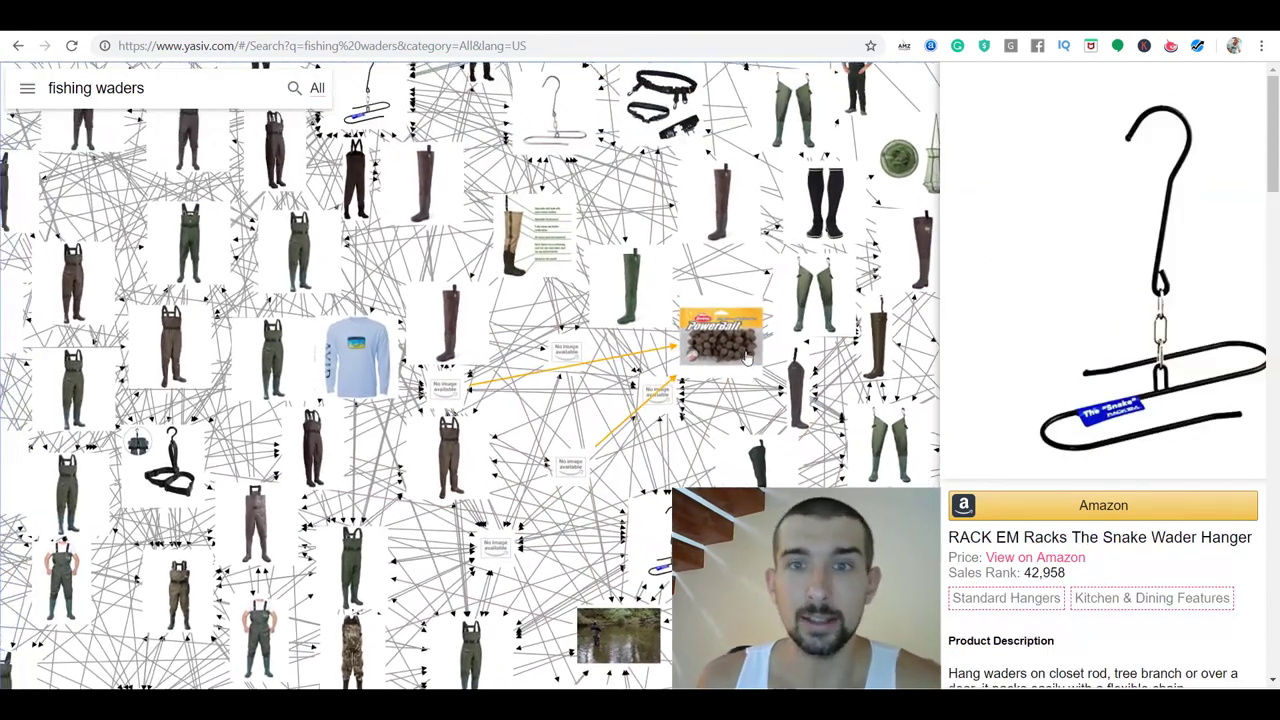
left_click(725, 335)
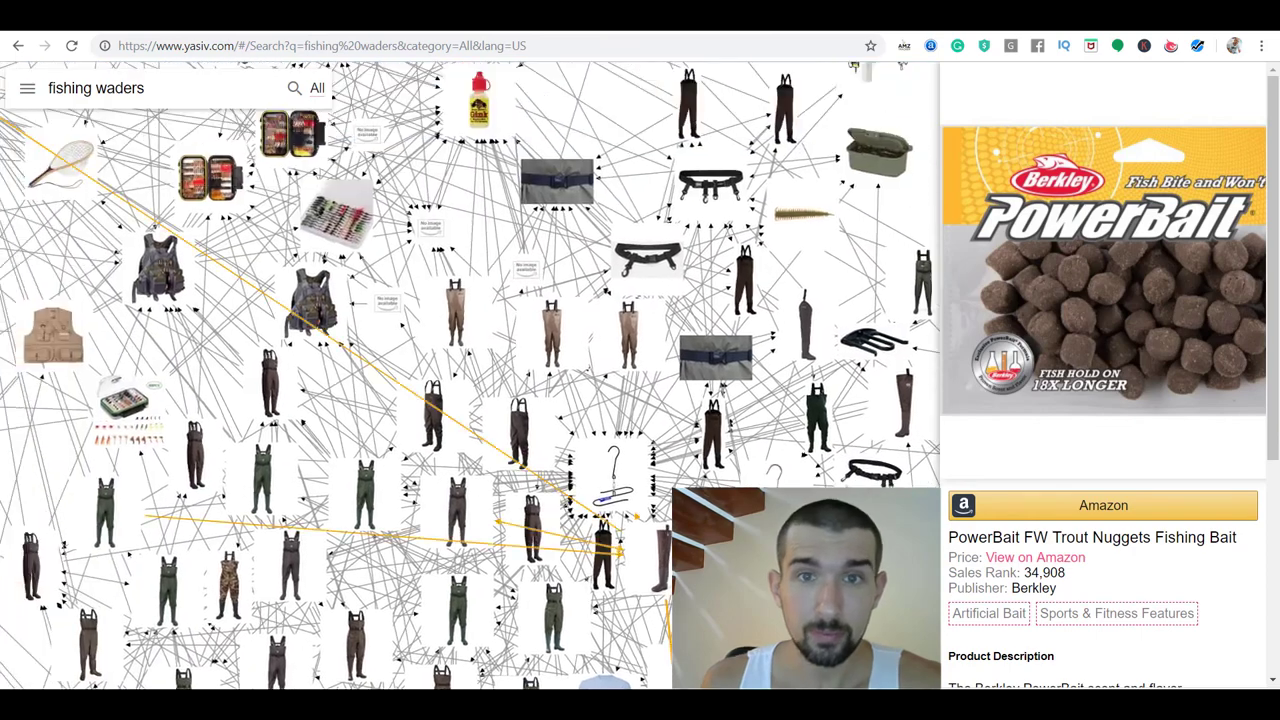
left_click(658, 430)
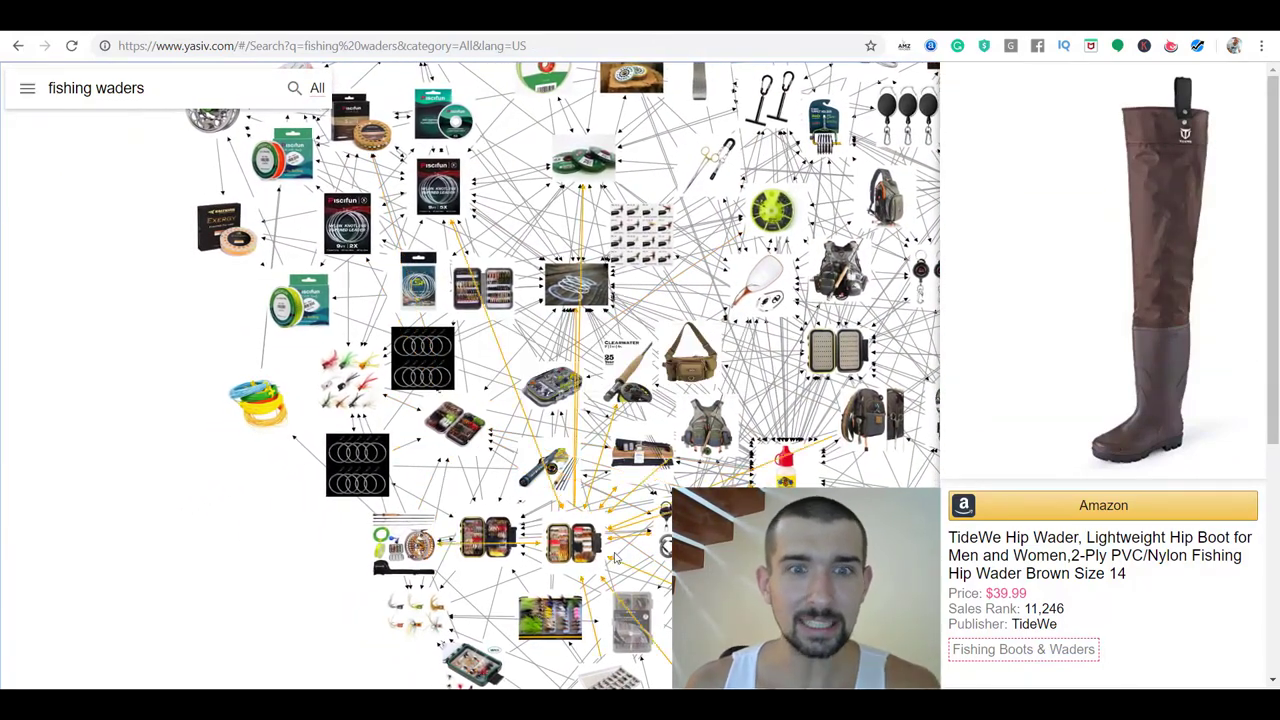
- Check the product details of the SAMSFX 6 in 1 fly fishing tools combo and the green TideWe bootfoot chest wader
scroll(614, 558, "up", 5)
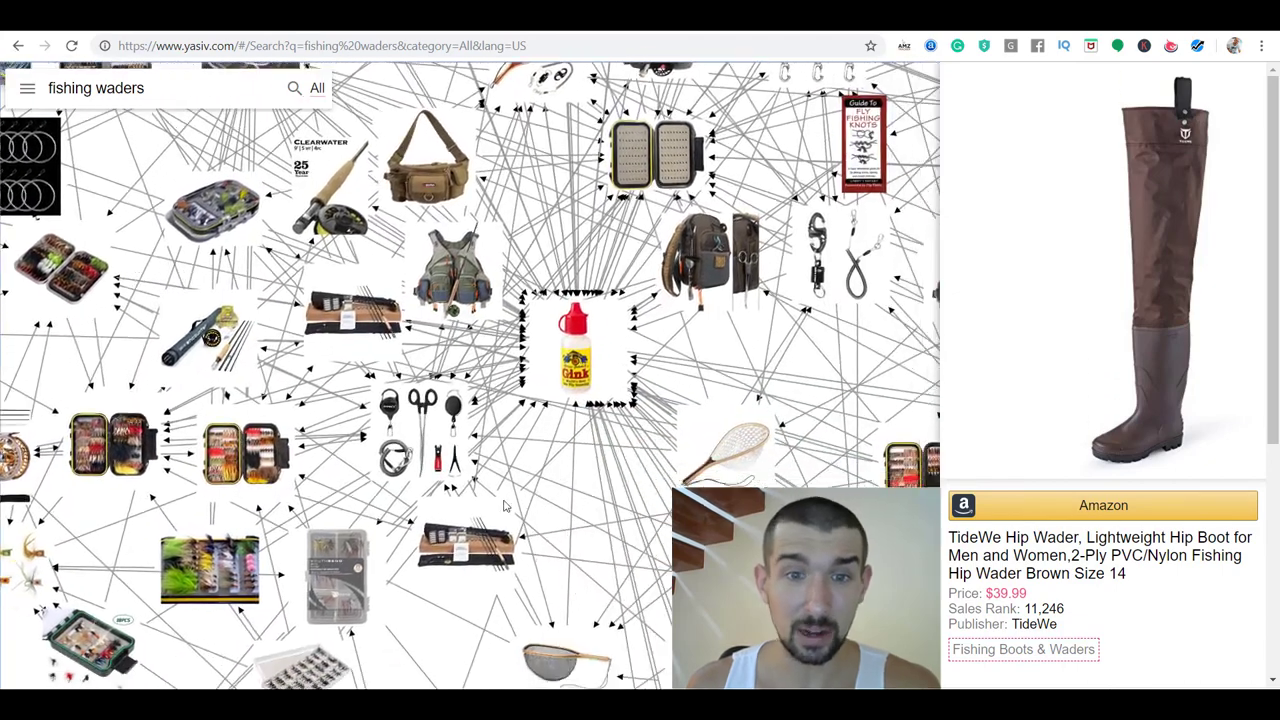
left_click_drag(505, 507, 345, 437)
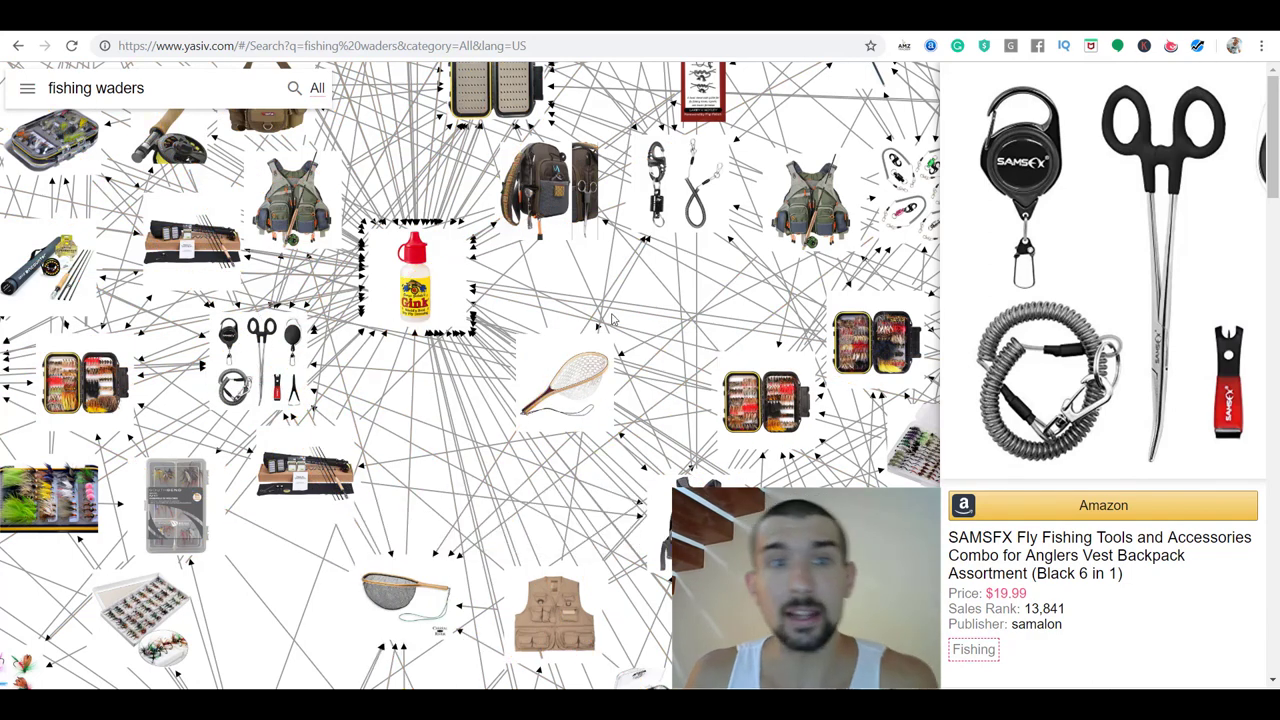
left_click_drag(700, 420, 440, 233)
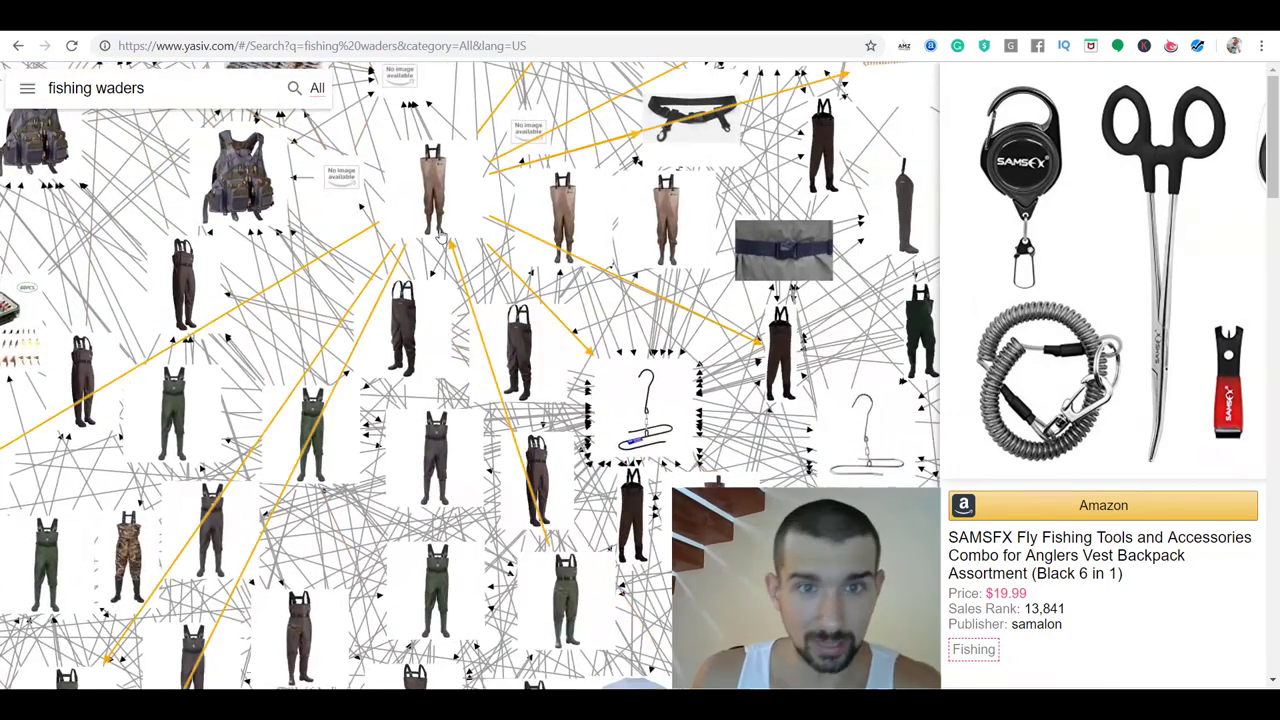
left_click(440, 233)
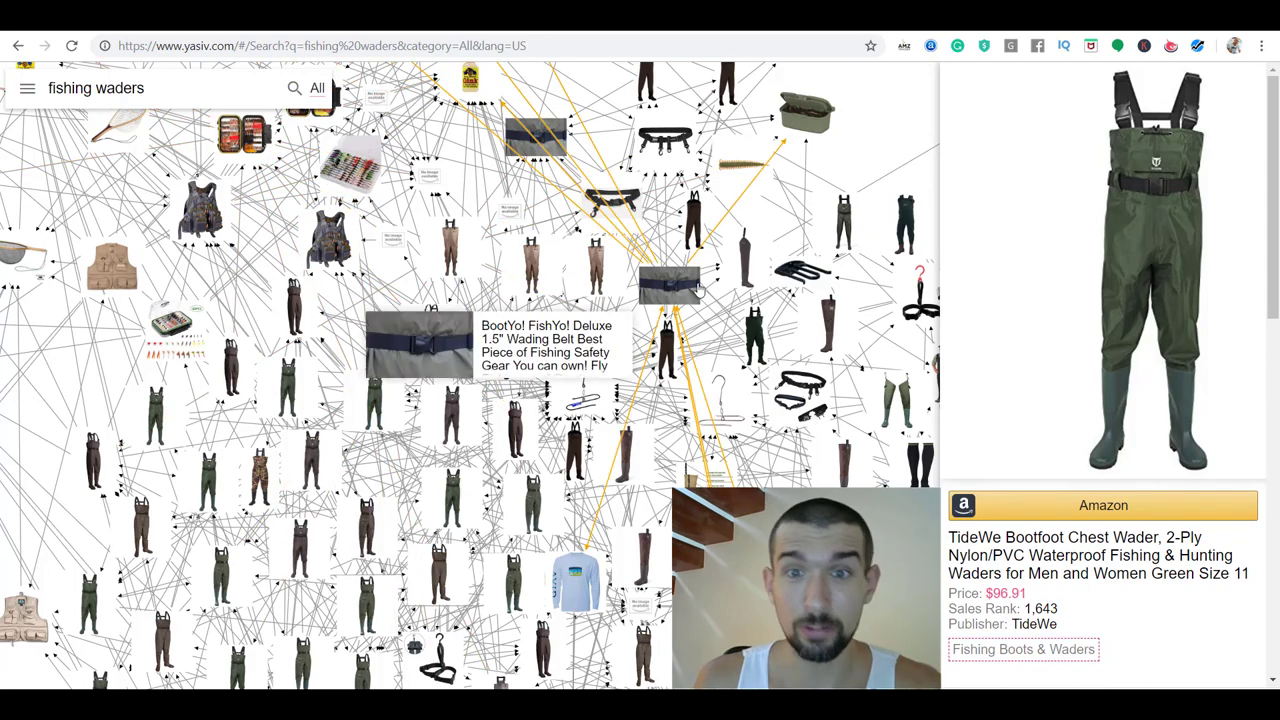
- Review the Piscifun tapered leader and the SF fly fishing landing net, and bring the whole product network into view
left_click(418, 342)
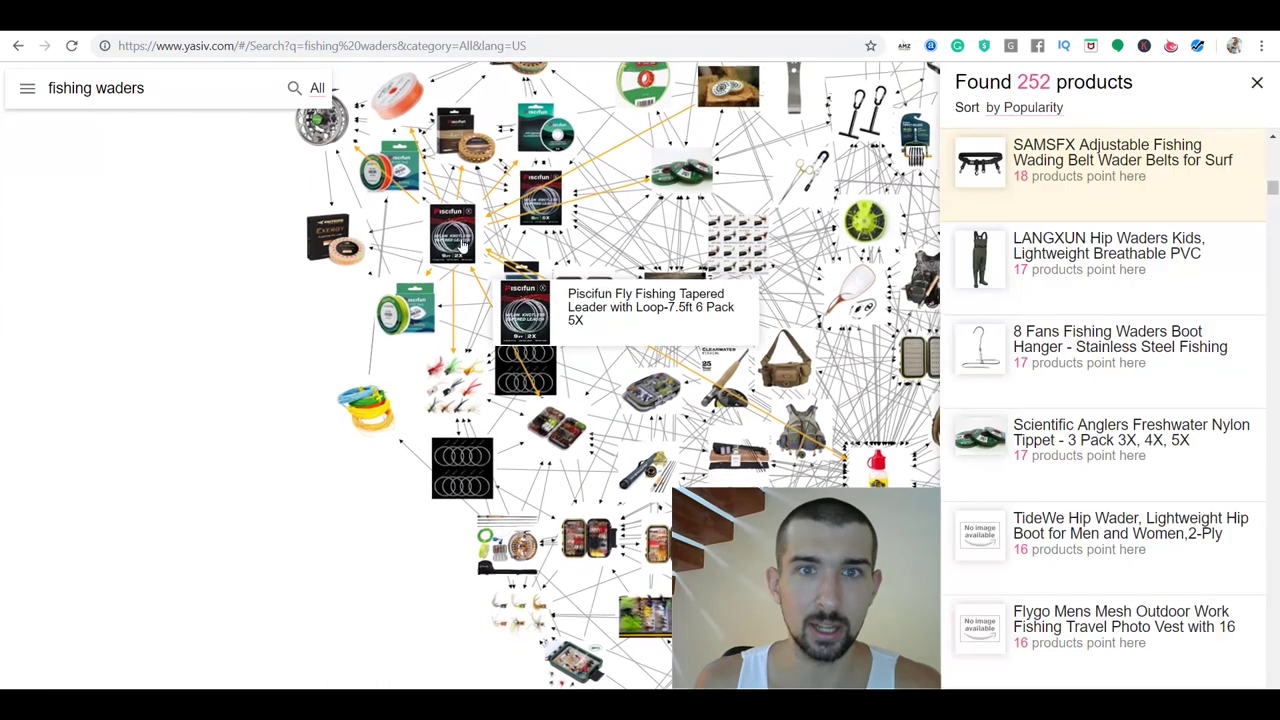
left_click(461, 284)
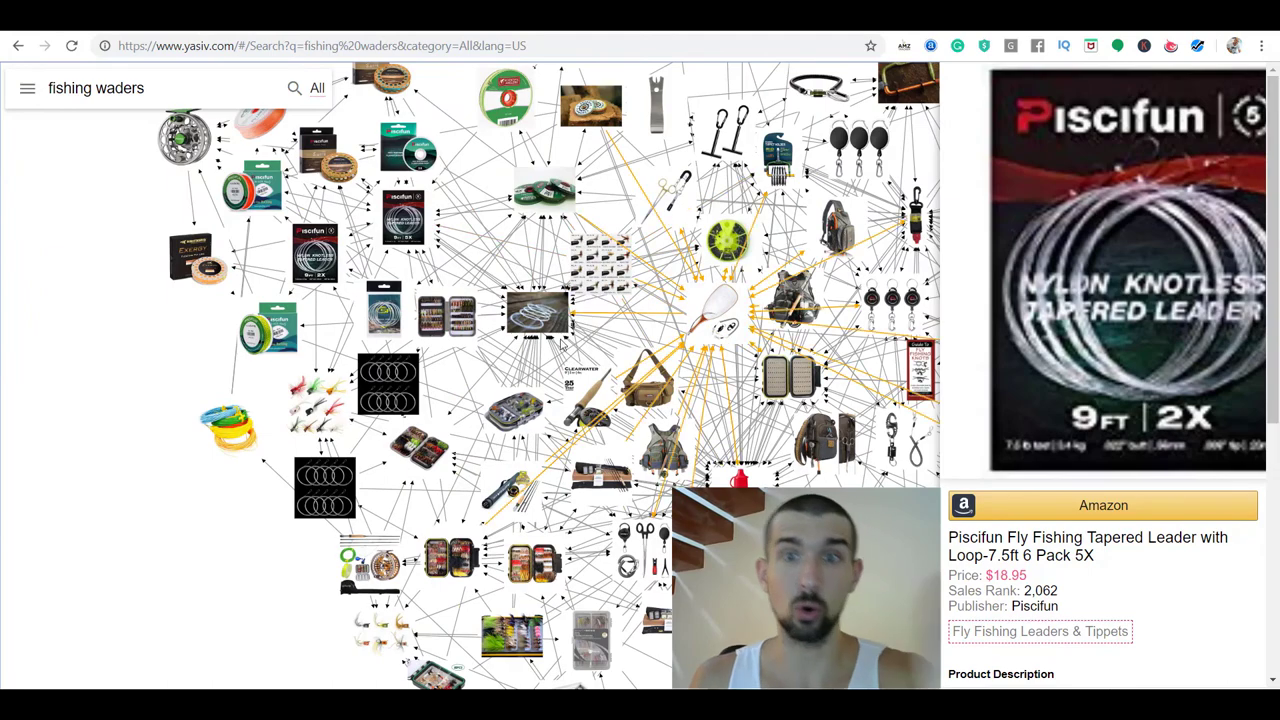
left_click(517, 270)
scroll(517, 270, "down", 3)
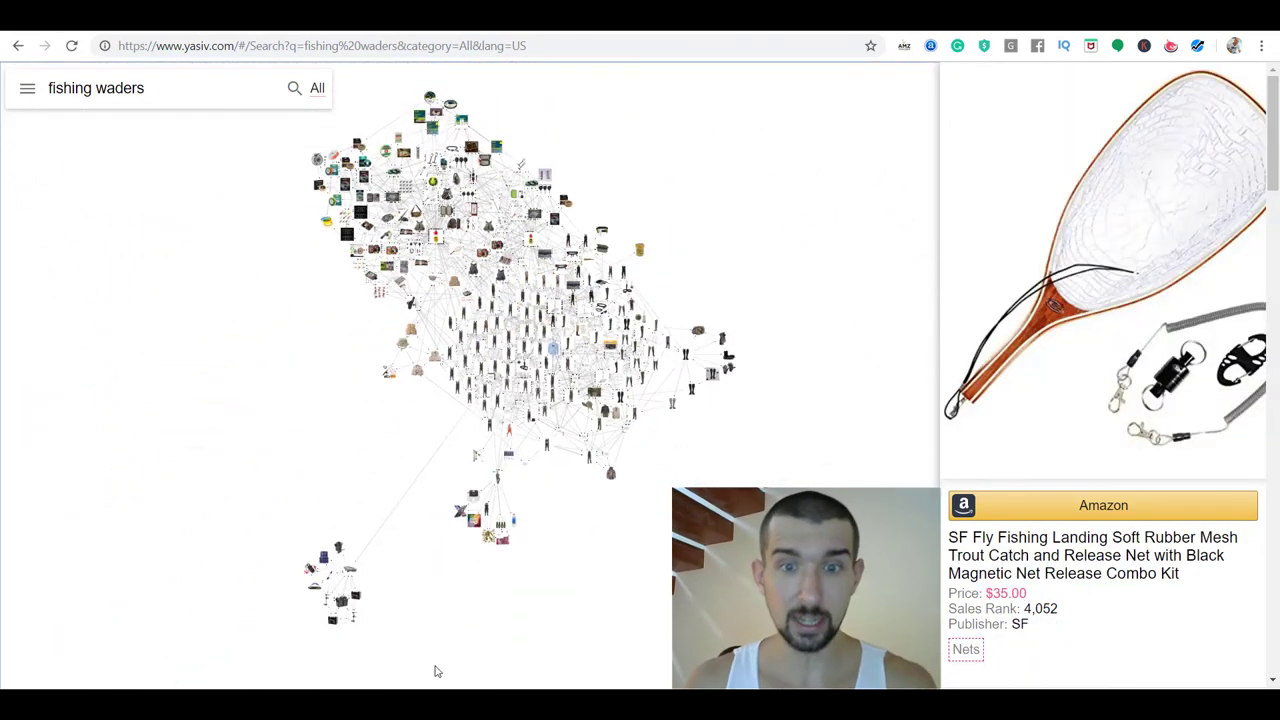
- View the details of the Intex Excursion 5 inflatable boat set and the Intex kayak paddle in the detached boating cluster
scroll(492, 583, "up", 3)
left_click_drag(420, 606, 634, 503)
scroll(634, 503, "up", 3)
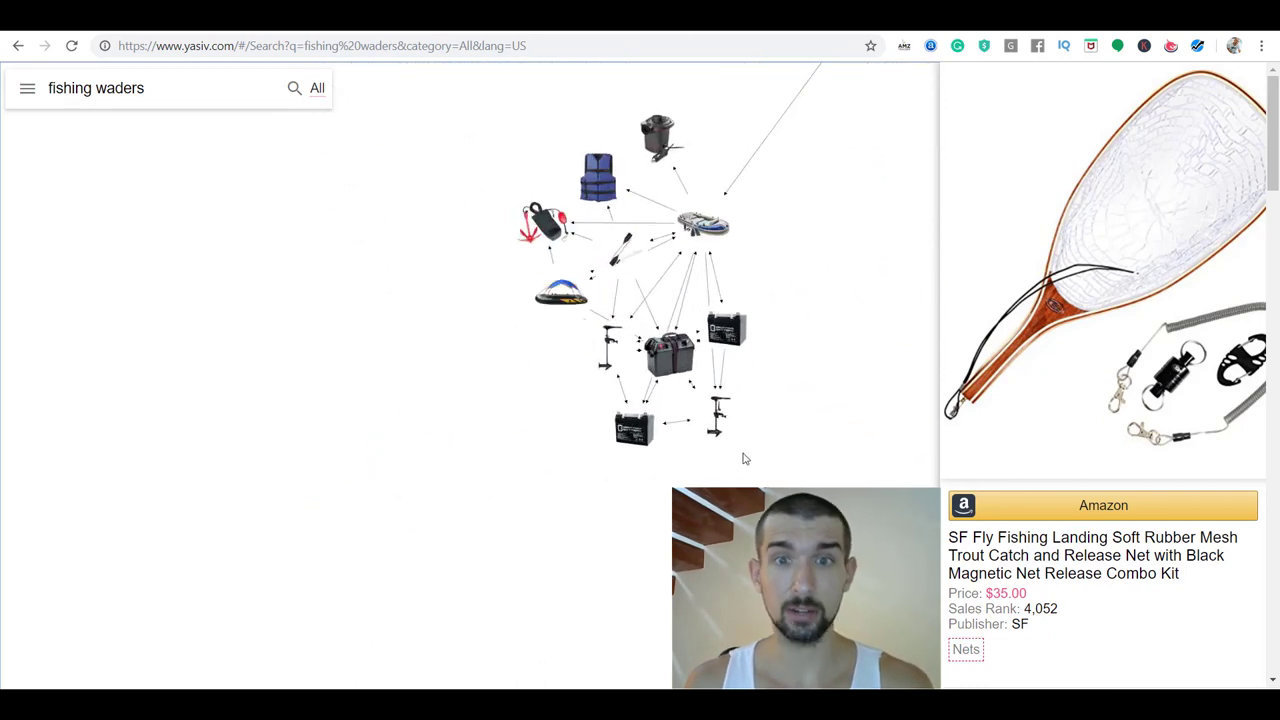
scroll(634, 503, "up", 2)
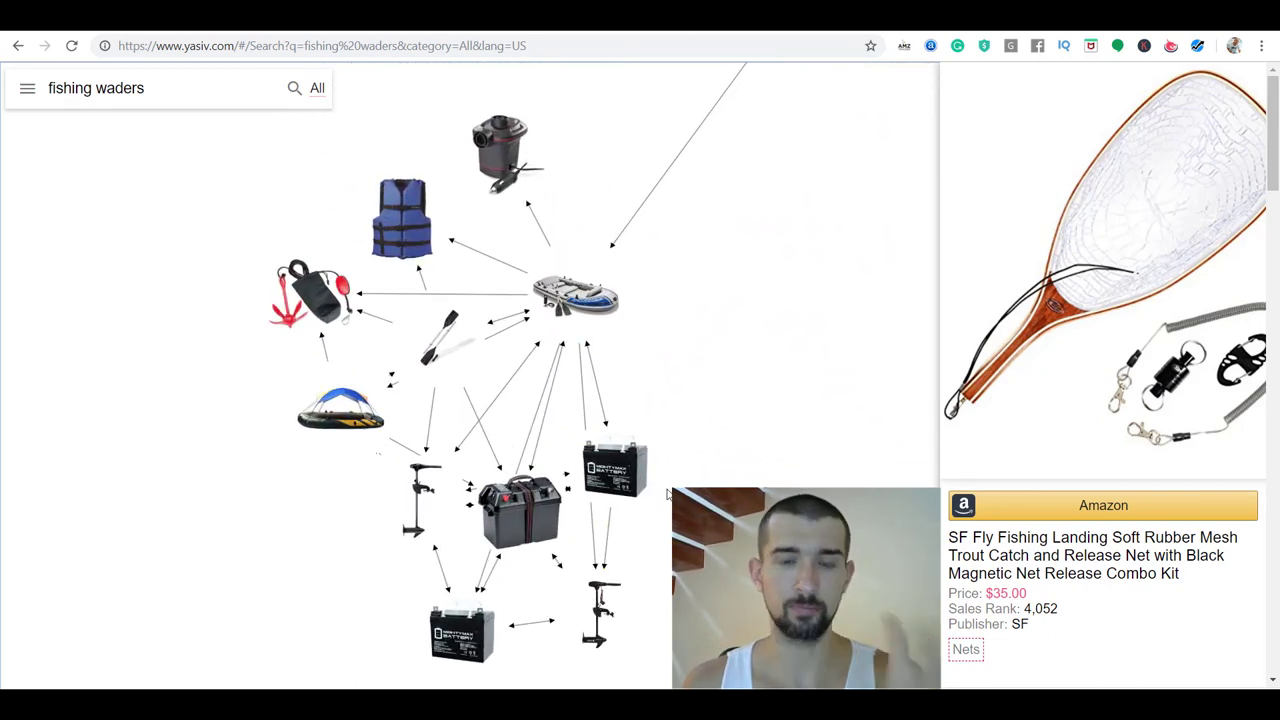
left_click(639, 307)
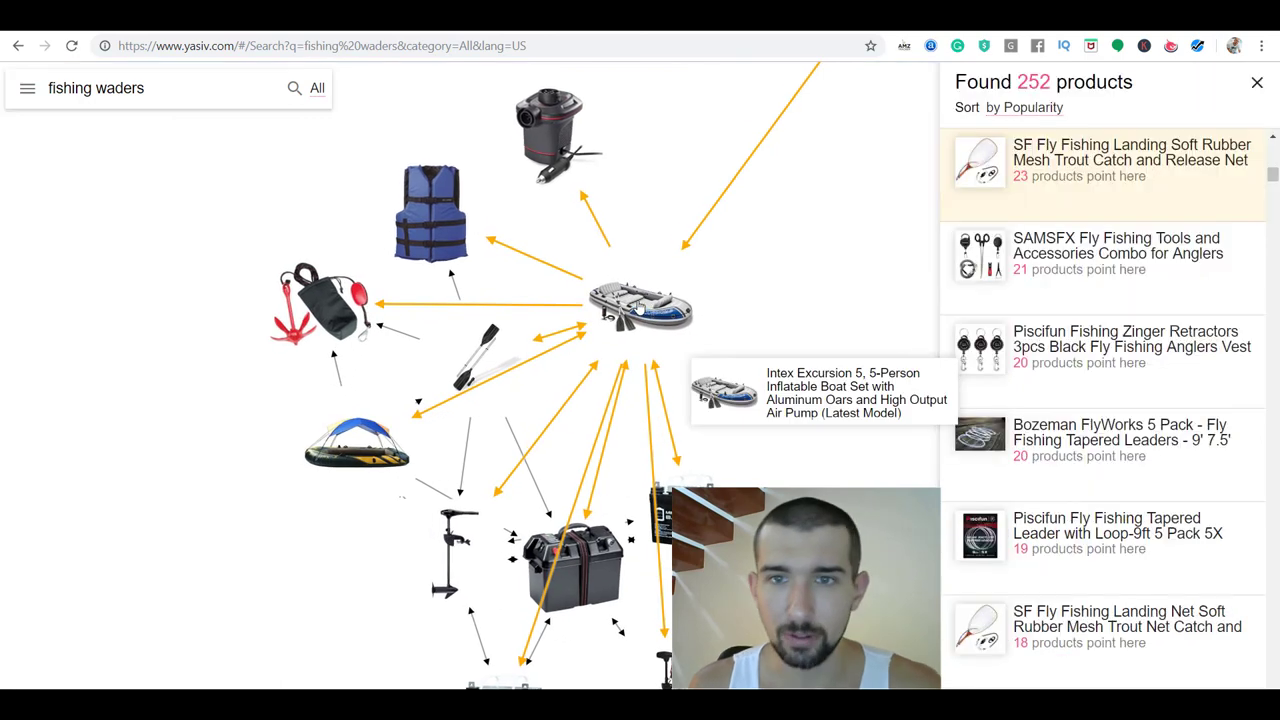
left_click(639, 308)
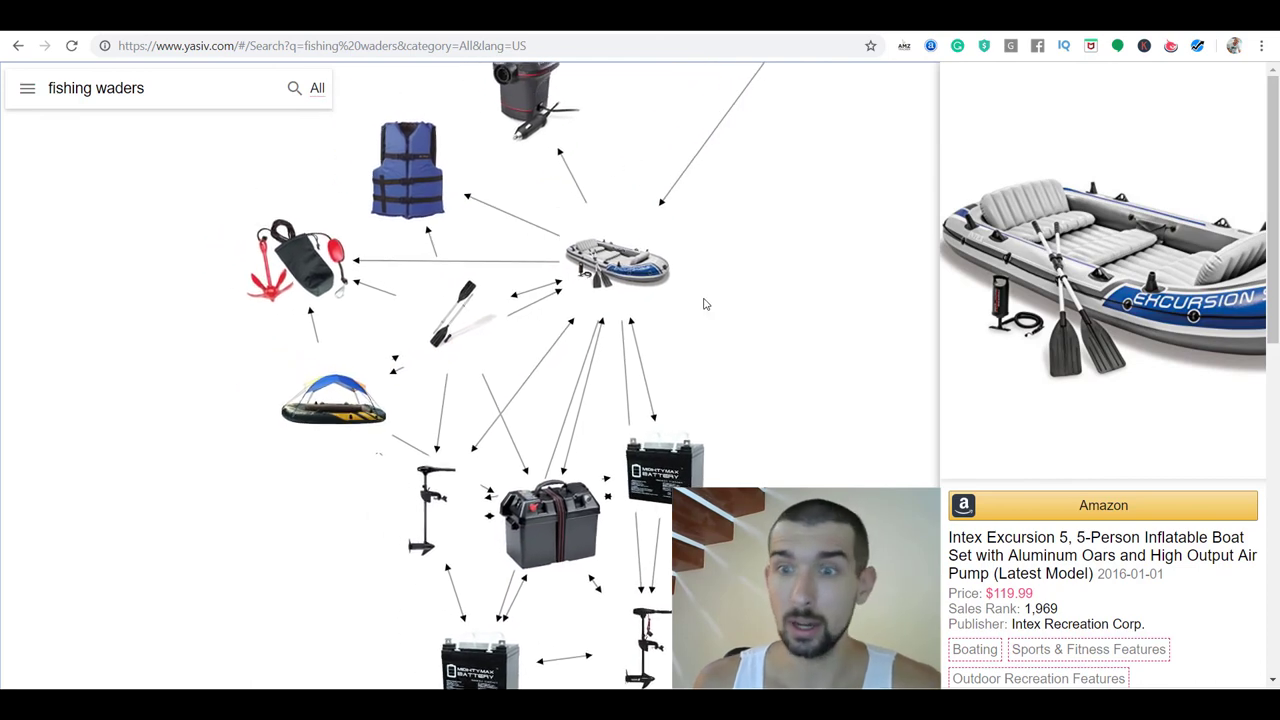
left_click(478, 330)
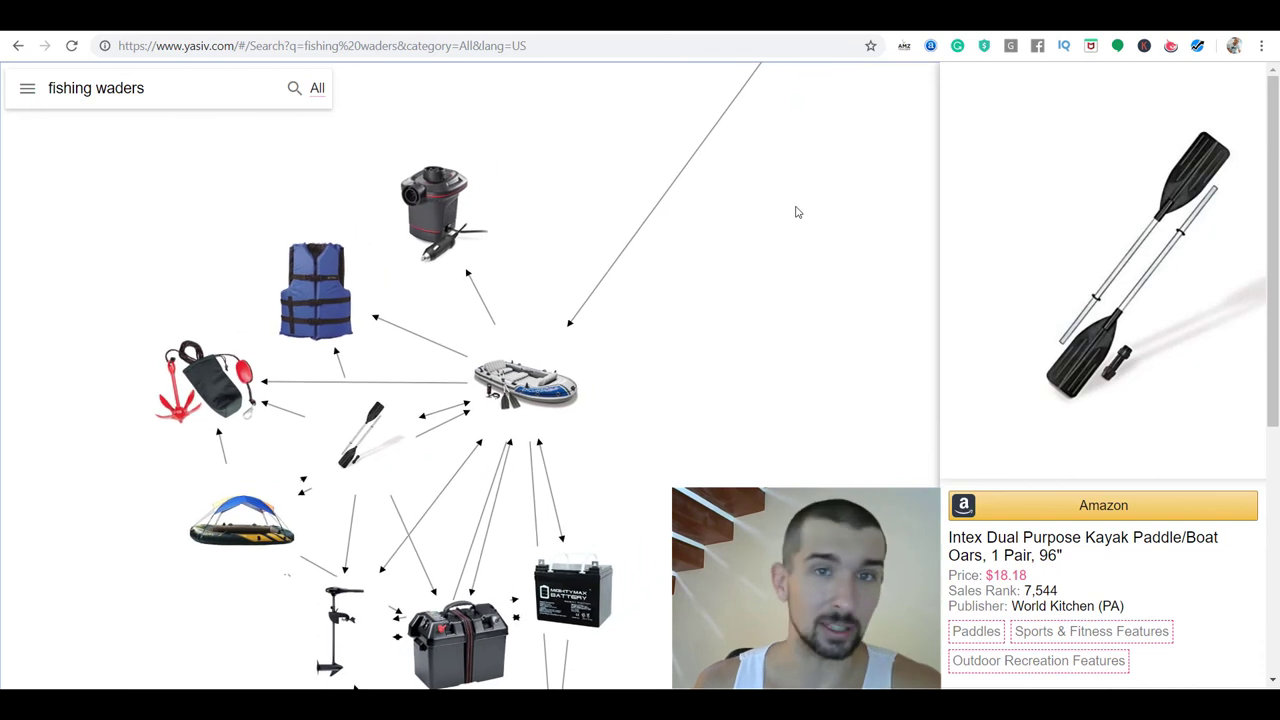
- Examine the products linked to the camouflage waders and highlight the Intex kayak paddle's title in its product details
scroll(610, 430, "up", 5)
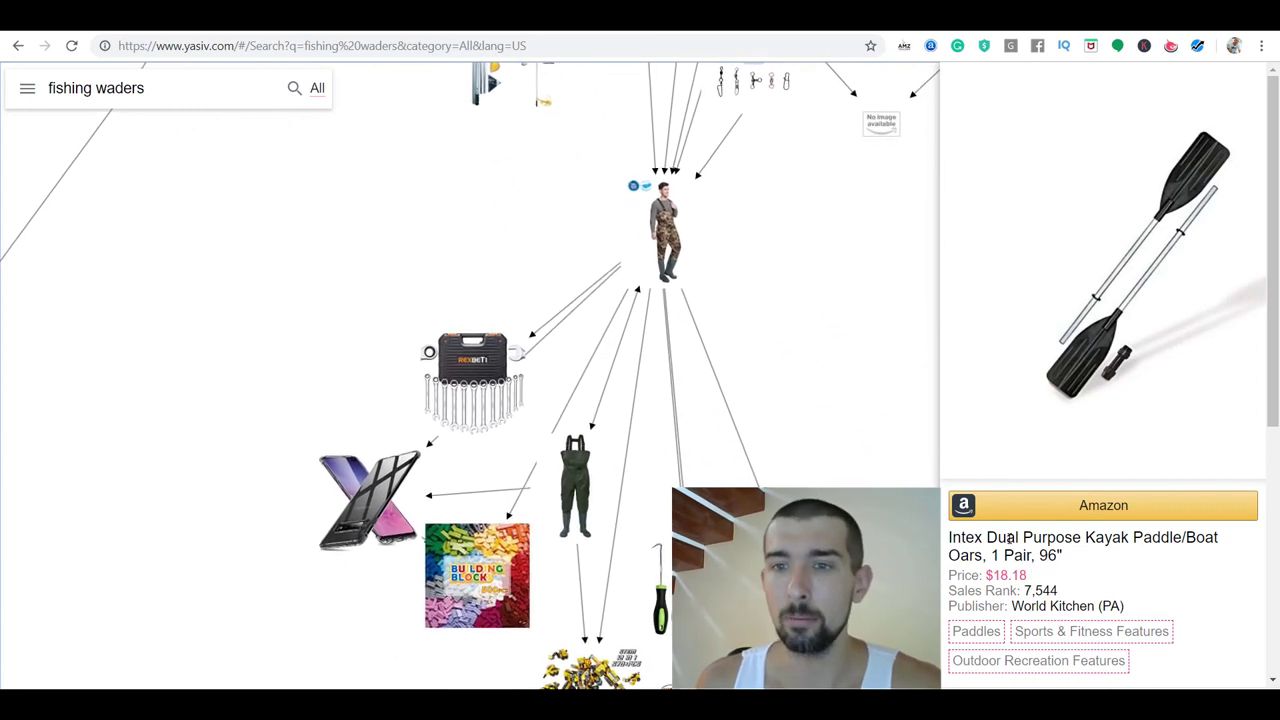
left_click_drag(1135, 553, 1141, 540)
left_click(990, 578)
left_click_drag(978, 546, 949, 538)
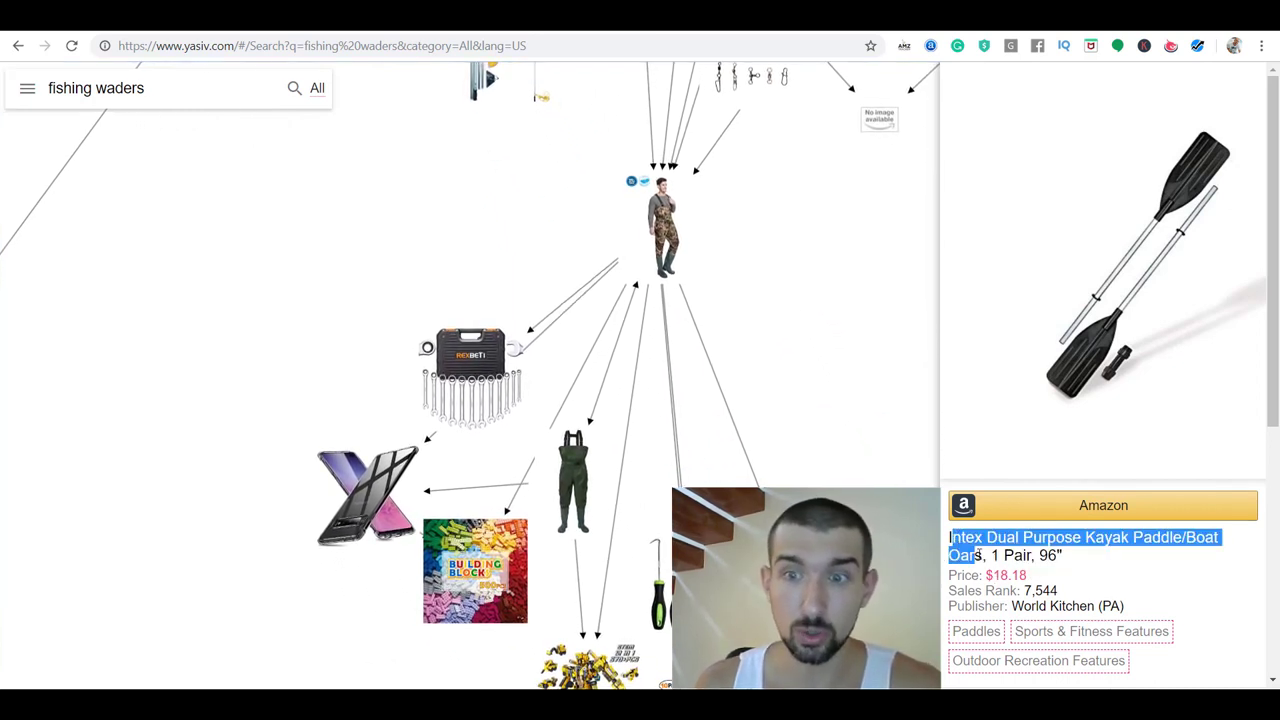
left_click(665, 424)
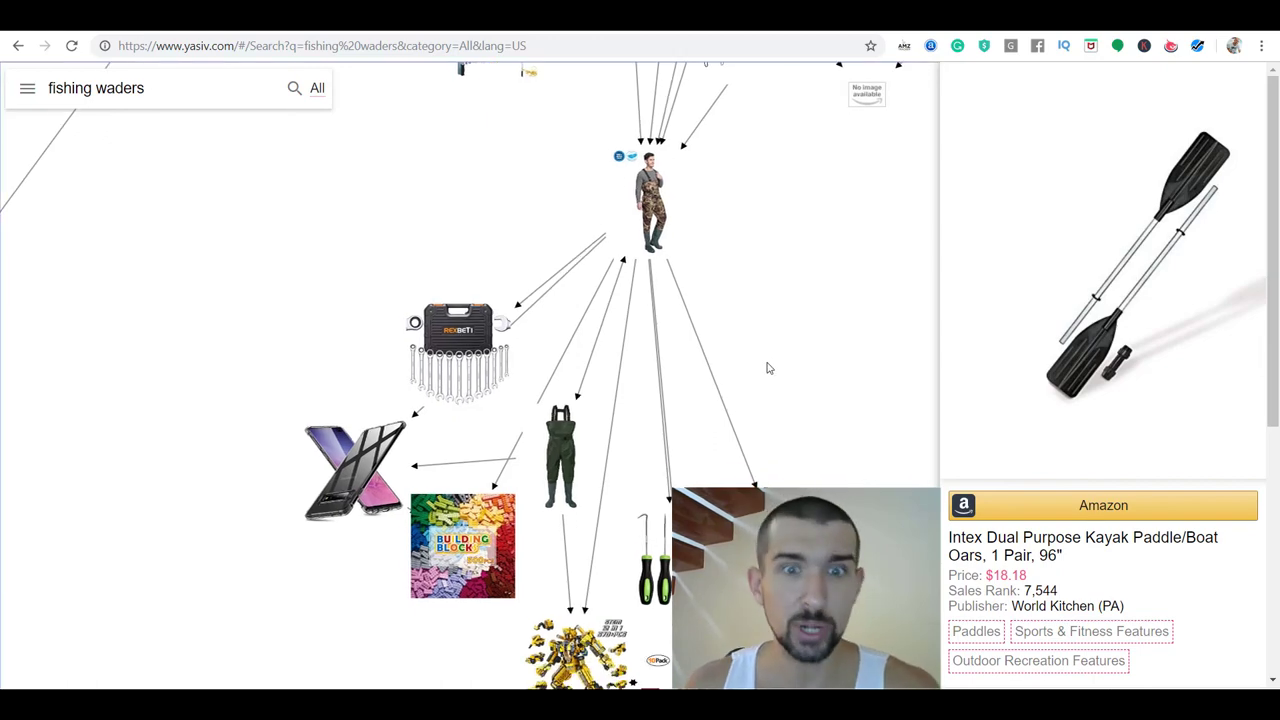
- Check the LANGXUN kids' hip waders and look over the neighbouring fishing vests, flies and landing nets
scroll(677, 362, "down", 5)
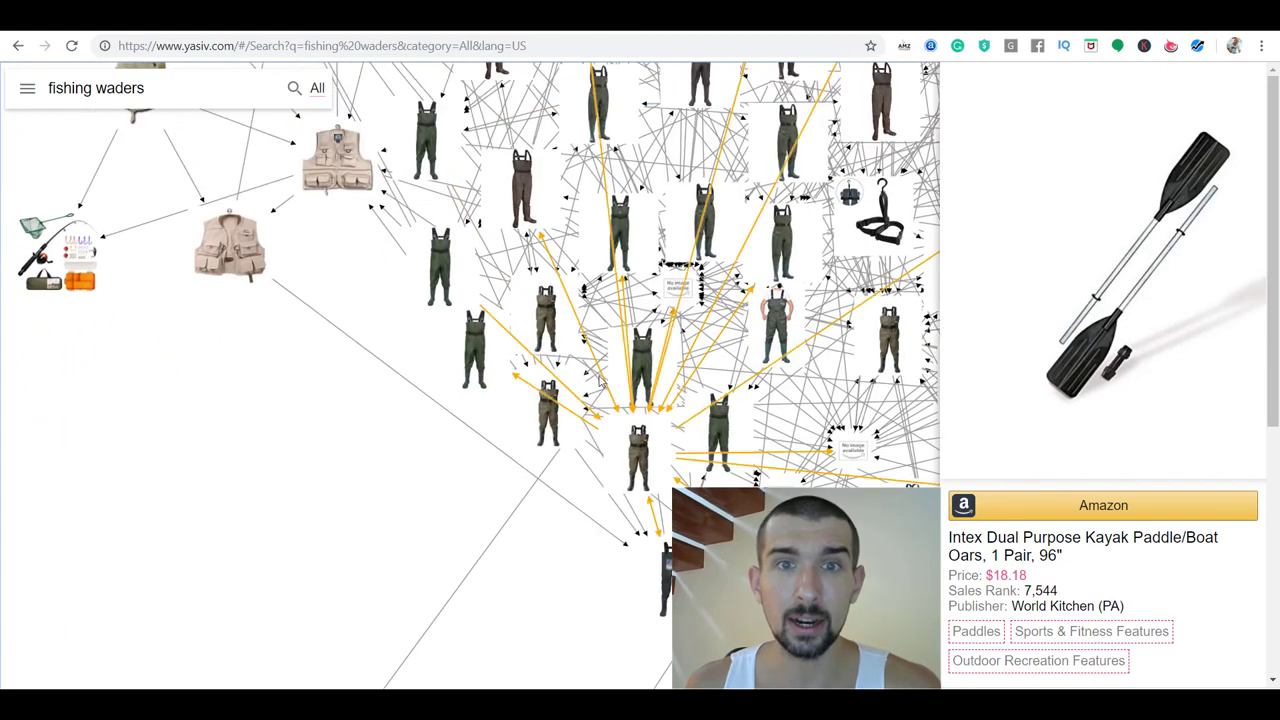
scroll(331, 476, "up", 5)
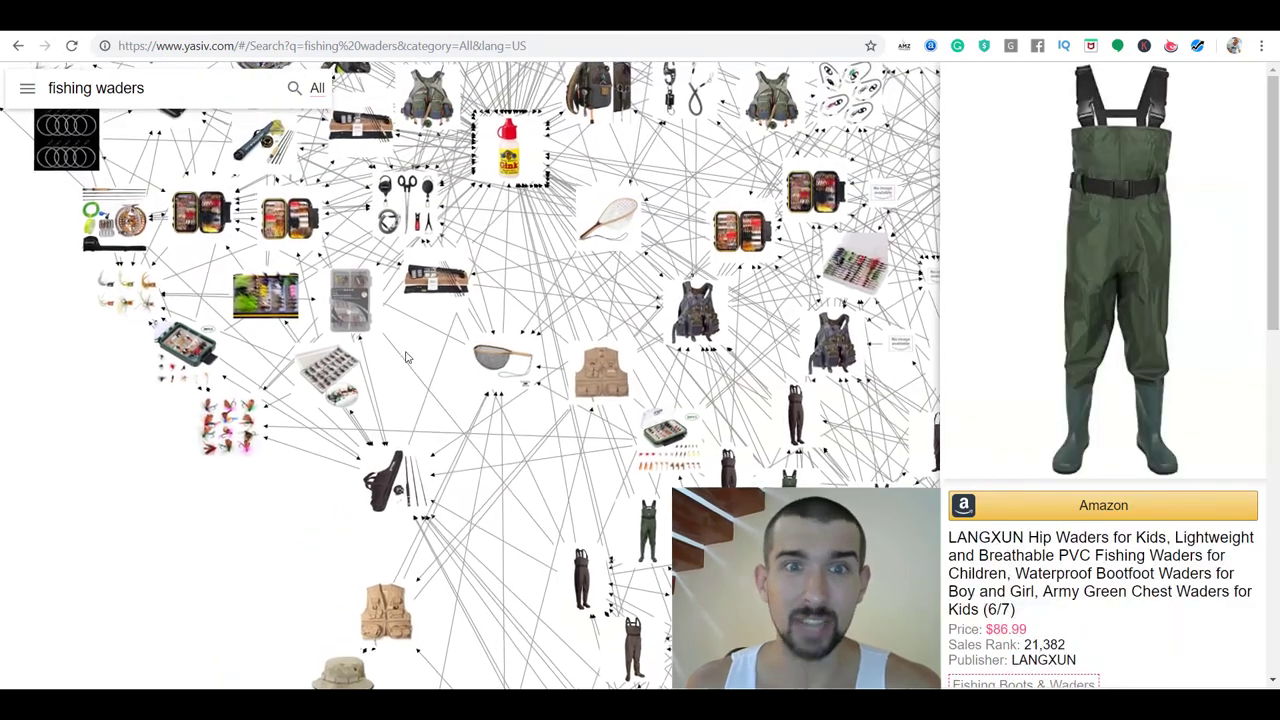